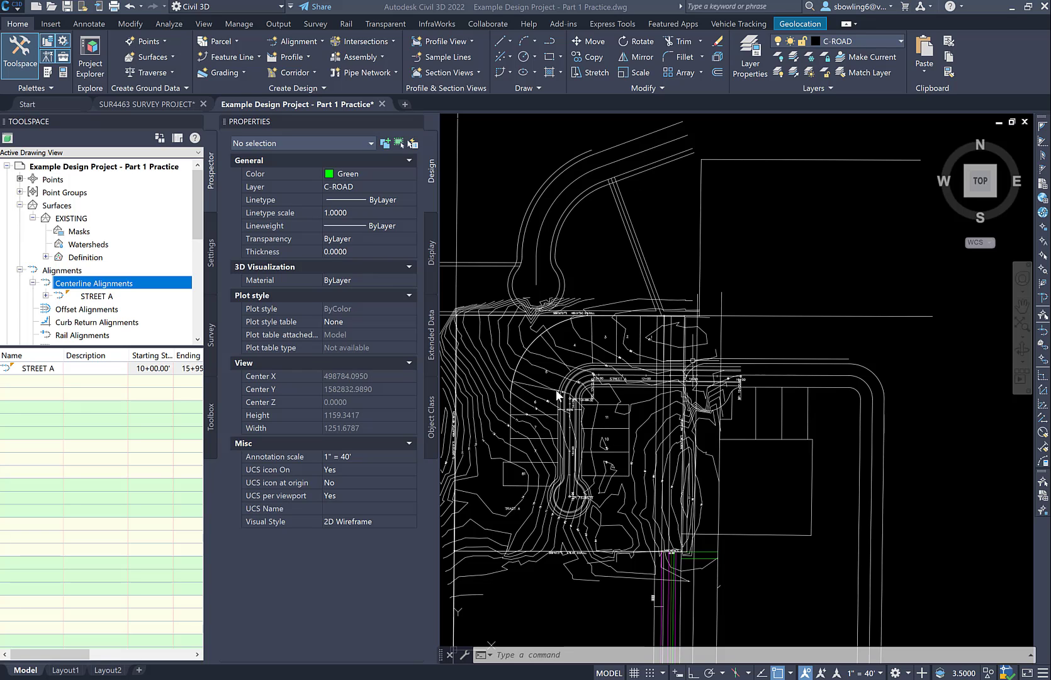
Start a new layout profile with the Profile Creation Tools on the Street A profile view
{"action": "scroll", "coordinate": [520, 424], "scroll_direction": "down", "scroll_amount": 6}
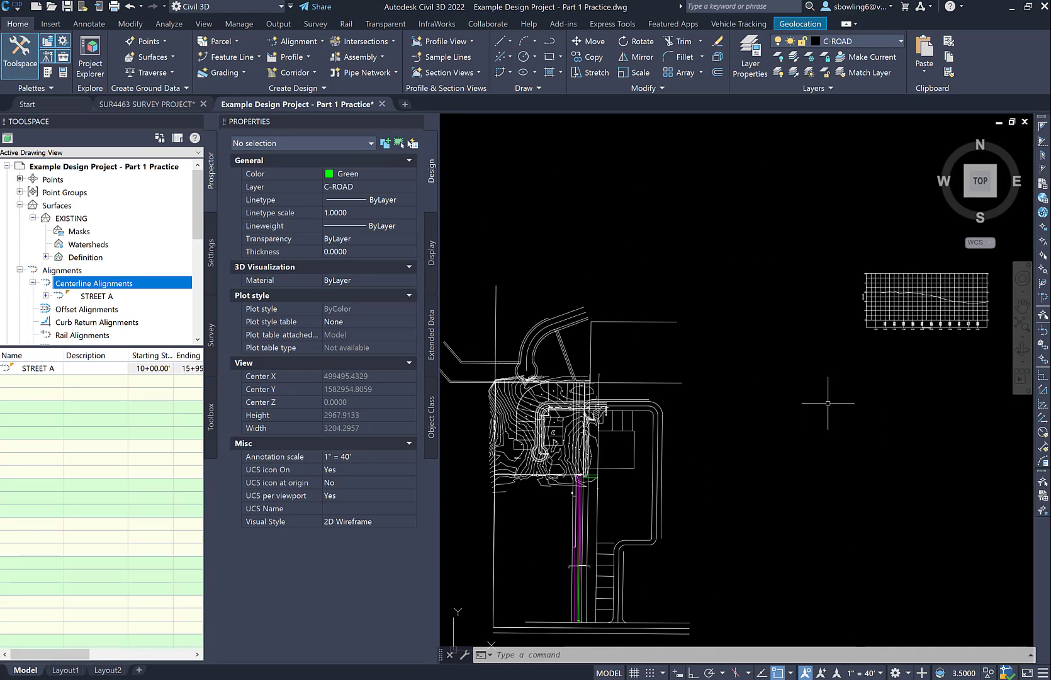
{"action": "scroll", "coordinate": [1005, 305], "scroll_direction": "down", "scroll_amount": 2}
{"action": "middle_click_drag", "start_coordinate": [1005, 305], "coordinate": [823, 358]}
{"action": "scroll", "coordinate": [751, 367], "scroll_direction": "up", "scroll_amount": 4}
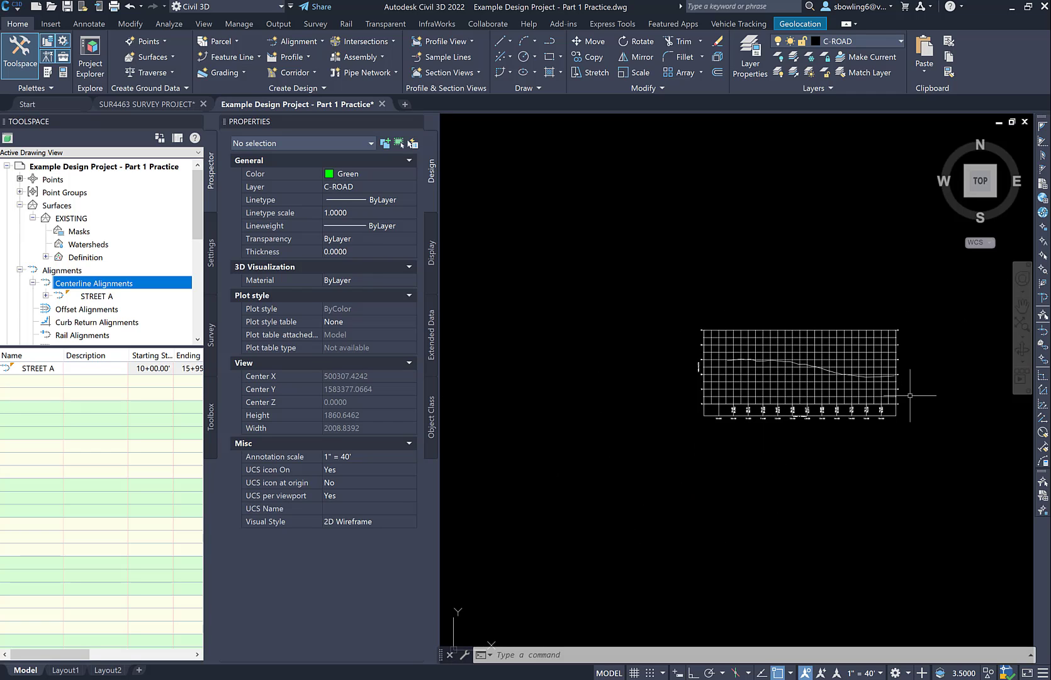
{"action": "scroll", "coordinate": [793, 374], "scroll_direction": "up", "scroll_amount": 4}
{"action": "middle_click_drag", "start_coordinate": [837, 359], "coordinate": [705, 376]}
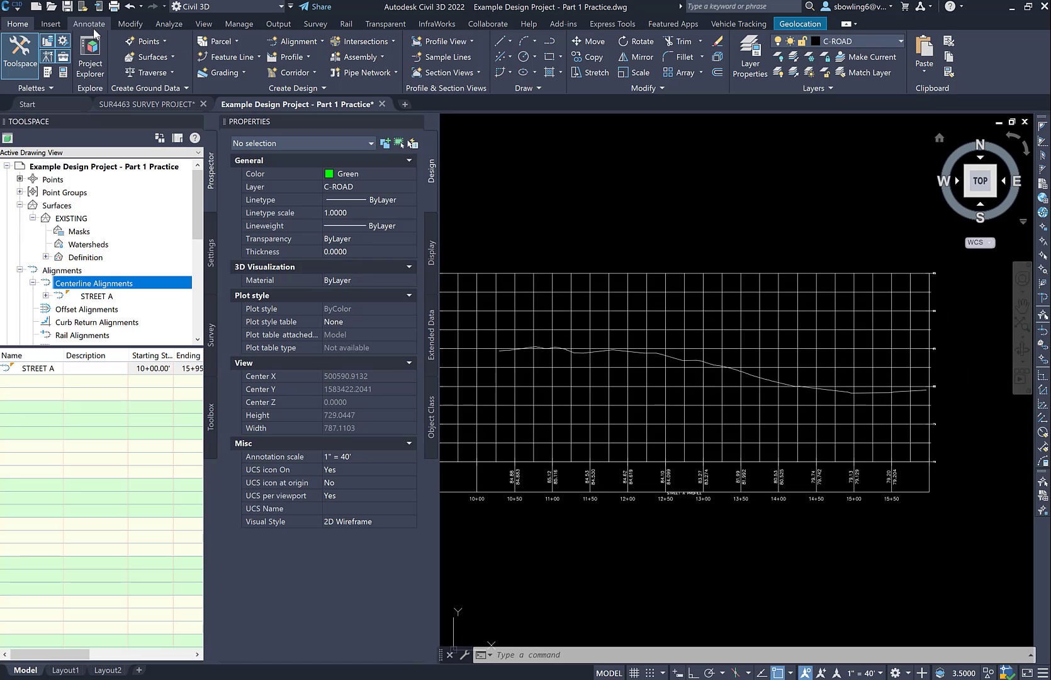
{"action": "left_click", "coordinate": [52, 25]}
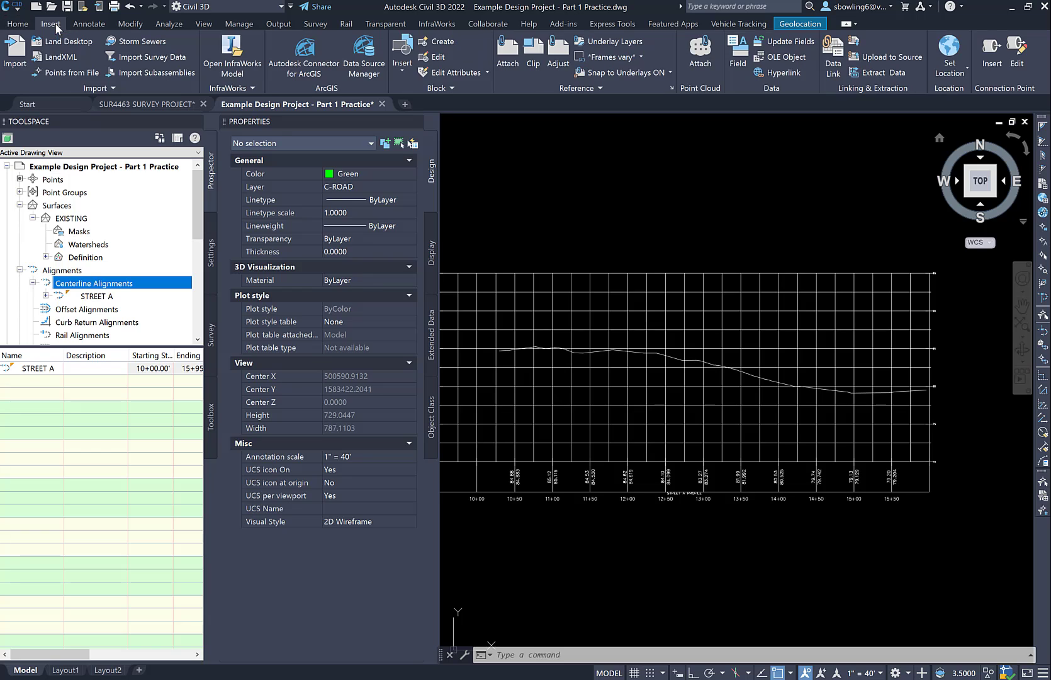
{"action": "left_click", "coordinate": [19, 25]}
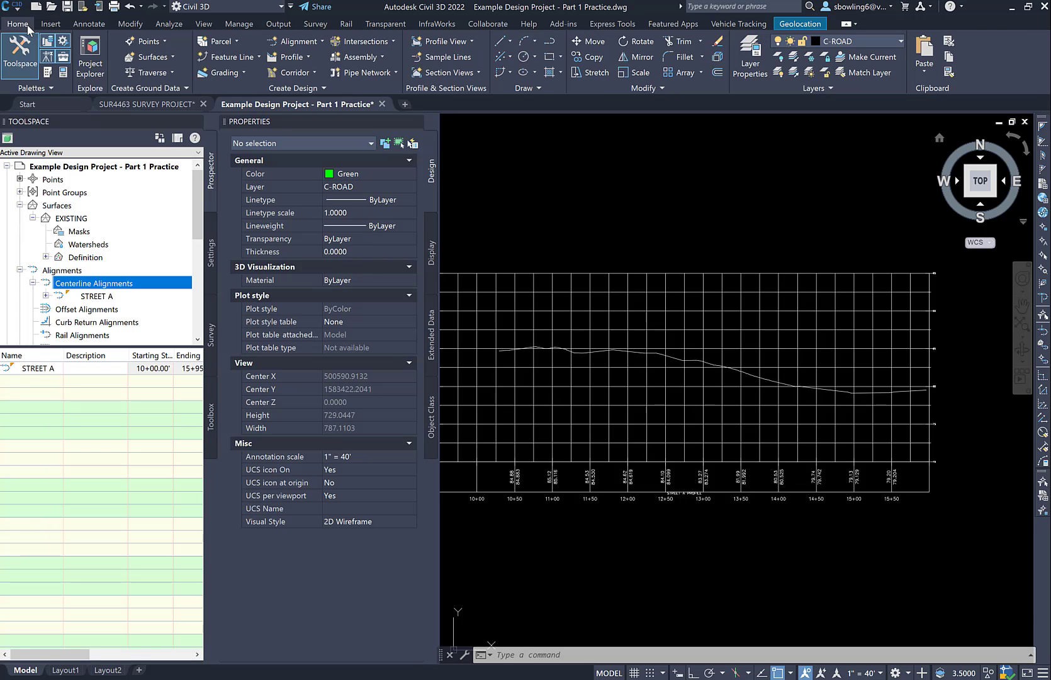
{"action": "left_click", "coordinate": [309, 56]}
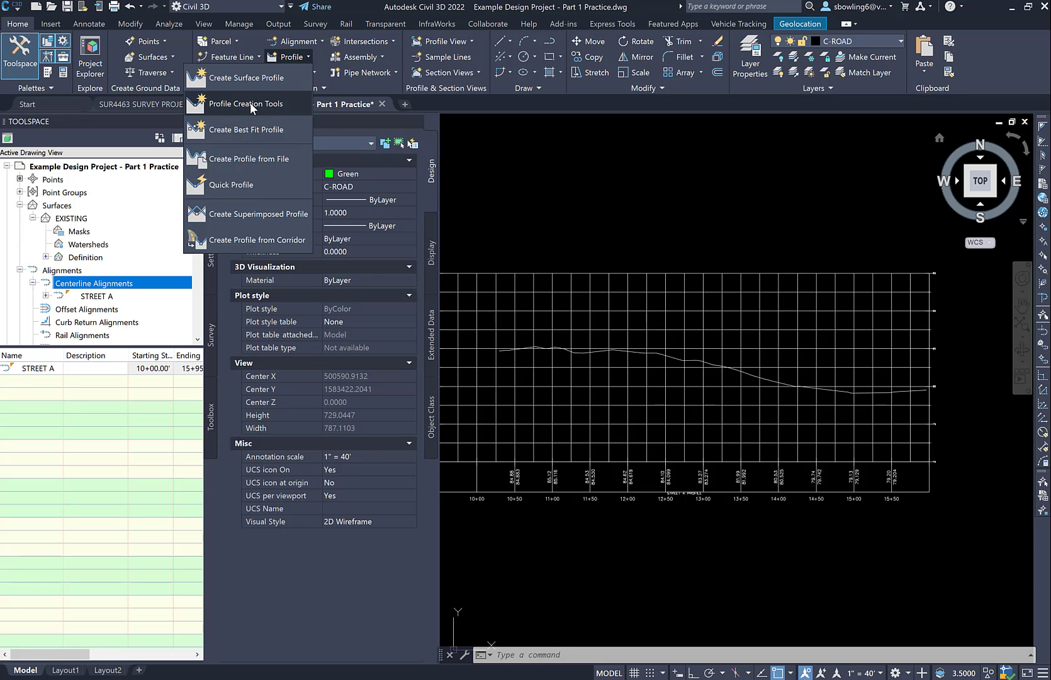
{"action": "left_click", "coordinate": [250, 102]}
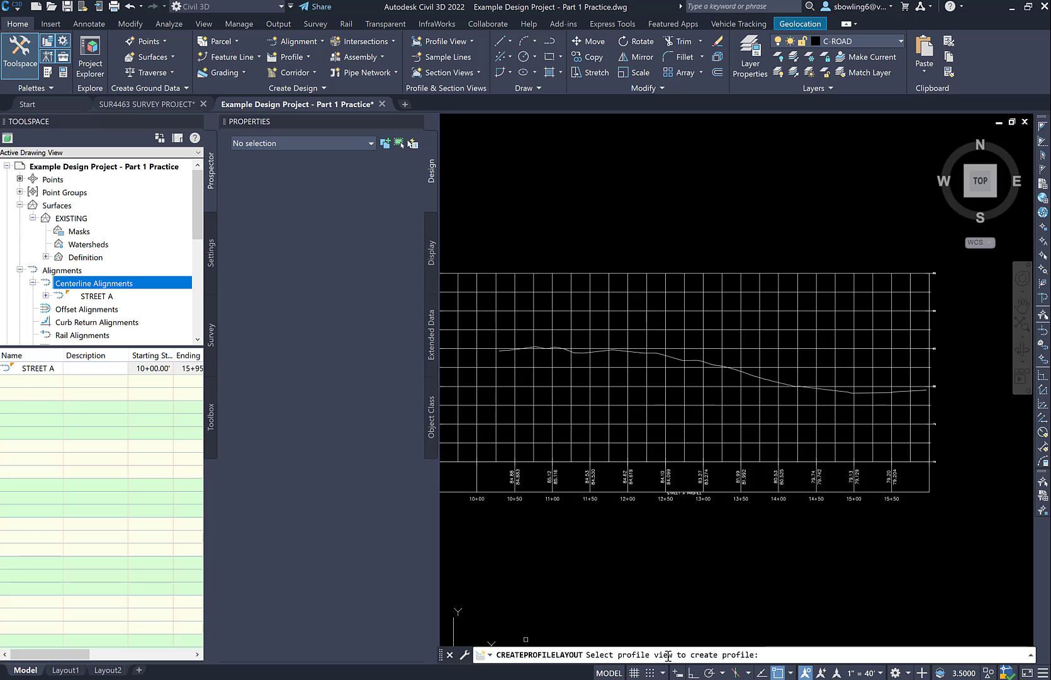
{"action": "left_click", "coordinate": [652, 306]}
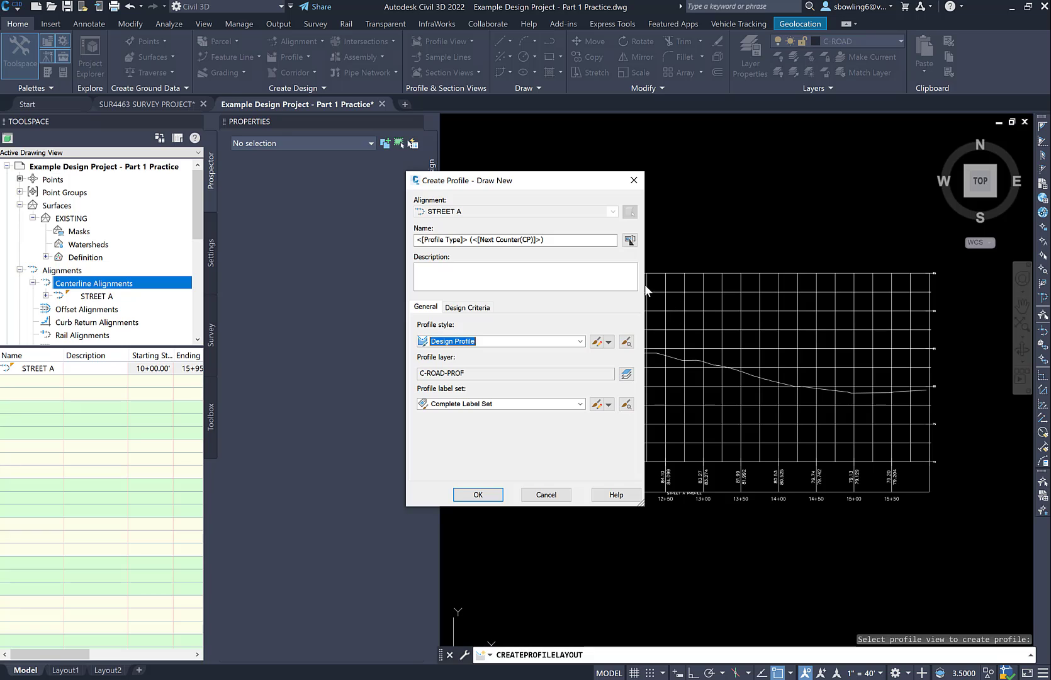
Name the new profile Street A and accept the profile creation settings
{"action": "left_click", "coordinate": [558, 239]}
{"action": "left_click_drag", "start_coordinate": [479, 239], "coordinate": [385, 221]}
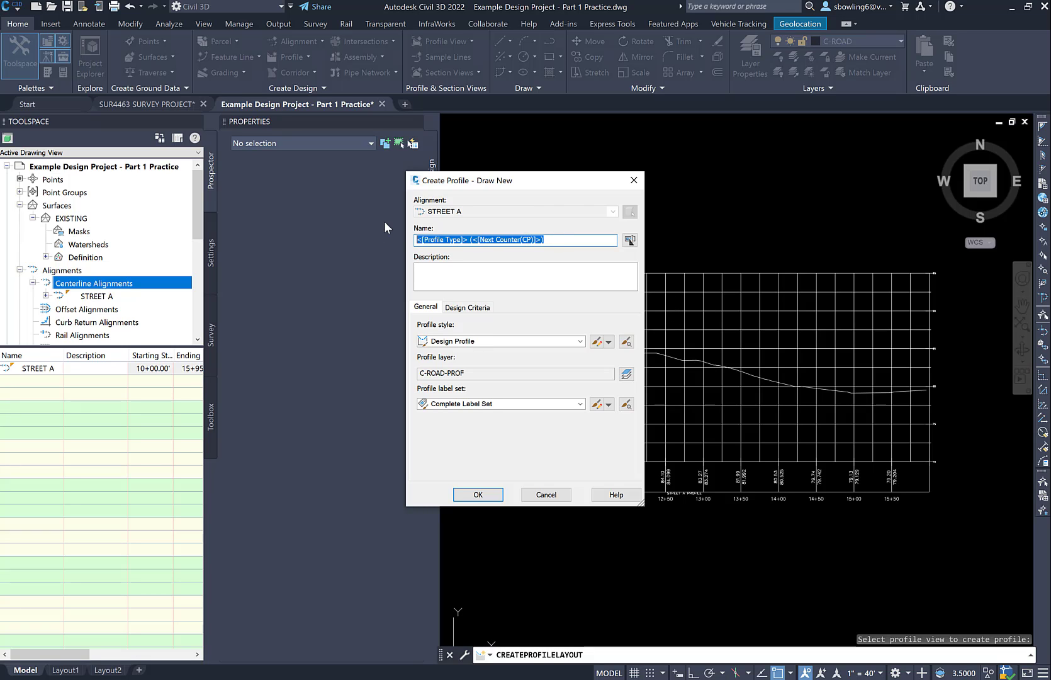
{"action": "type", "text": "Steet"}
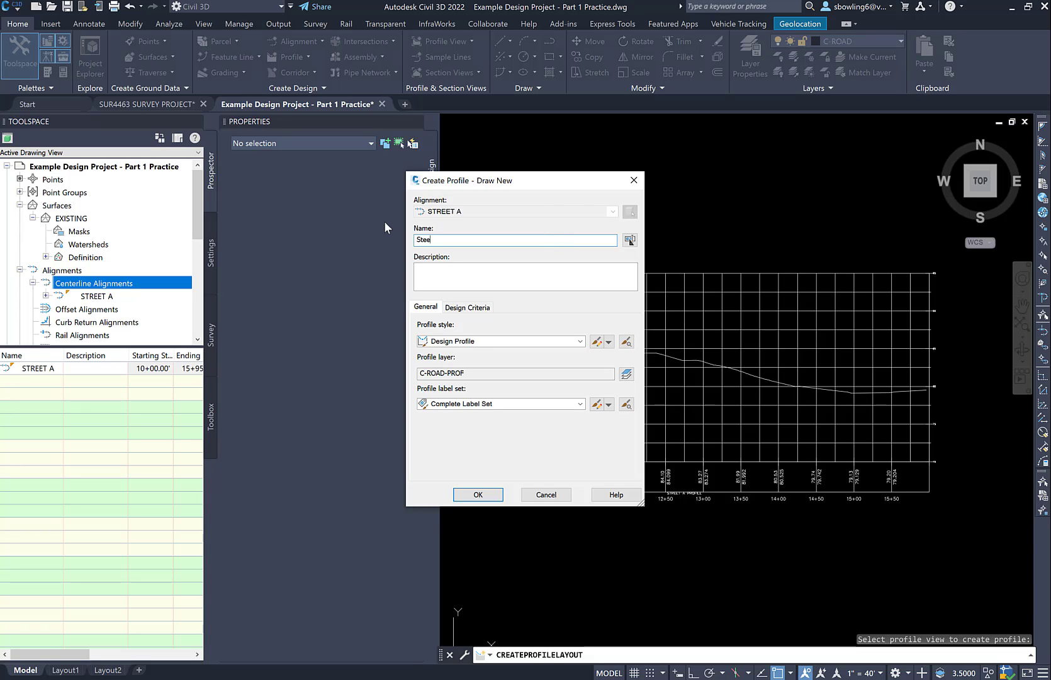
{"action": "key", "text": "BackSpace"}
{"action": "key", "text": "BackSpace"}
{"action": "key", "text": "BackSpace"}
{"action": "type", "text": "reet A"}
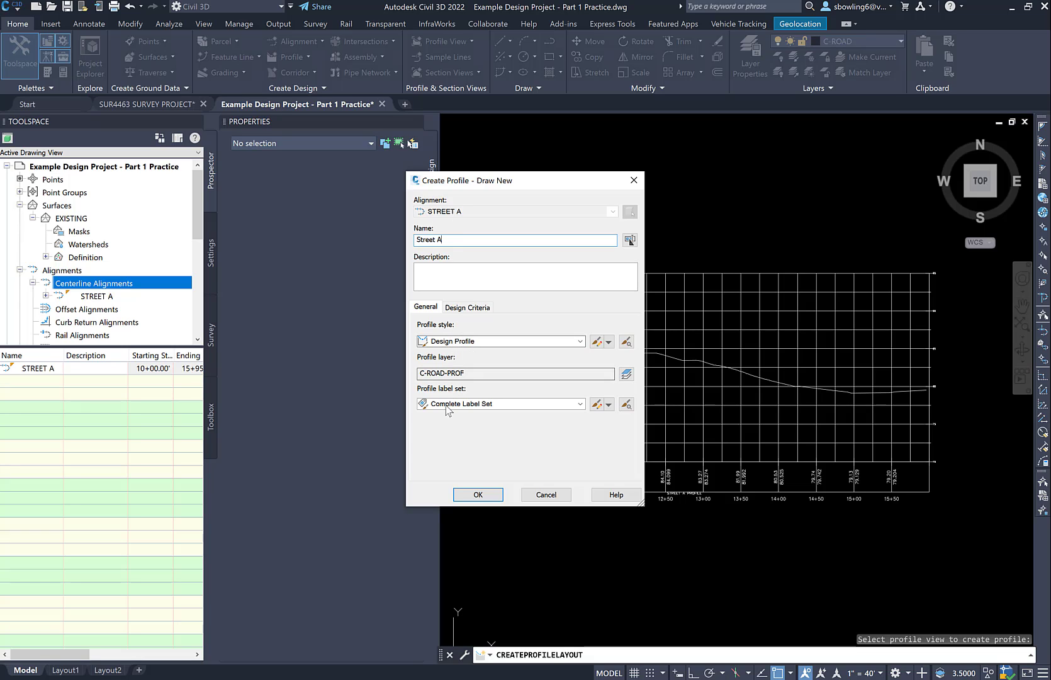
{"action": "left_click", "coordinate": [478, 495]}
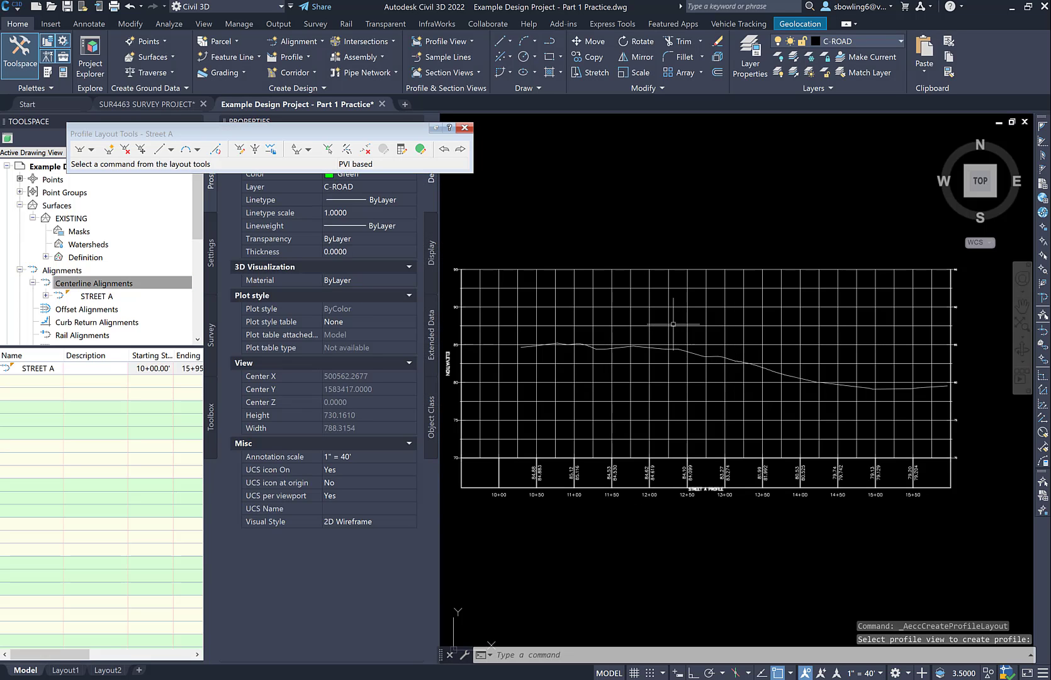
Compare the beginning of Street A in the plan with the start of its existing-ground profile
{"action": "scroll", "coordinate": [536, 351], "scroll_direction": "up", "scroll_amount": 2}
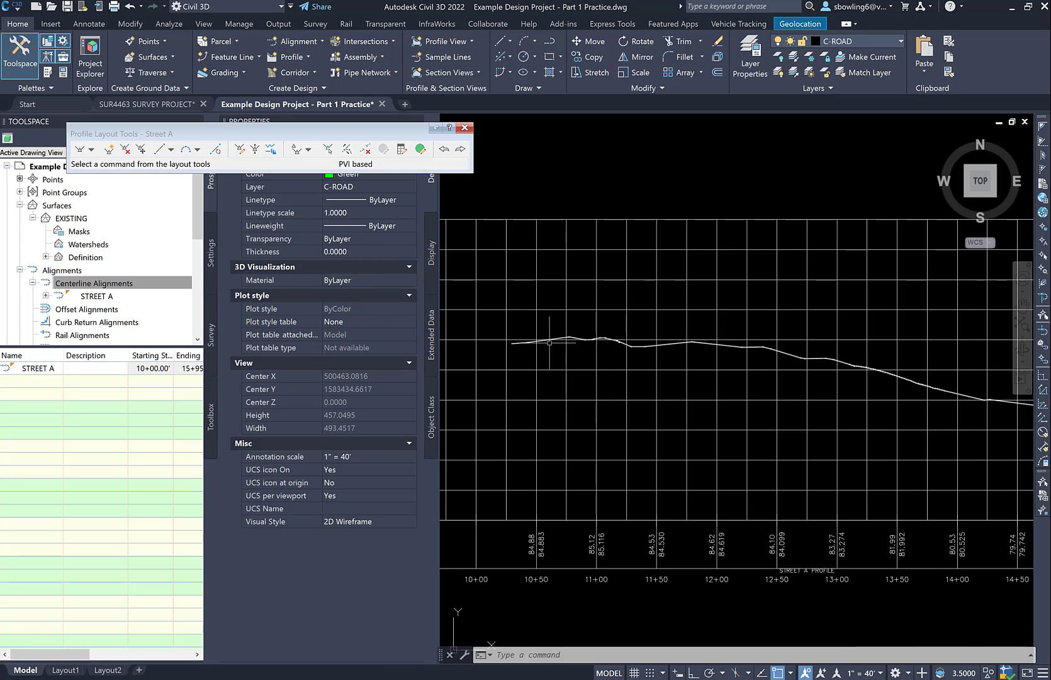
{"action": "scroll", "coordinate": [679, 384], "scroll_direction": "down", "scroll_amount": 10}
{"action": "scroll", "coordinate": [444, 454], "scroll_direction": "up", "scroll_amount": 6}
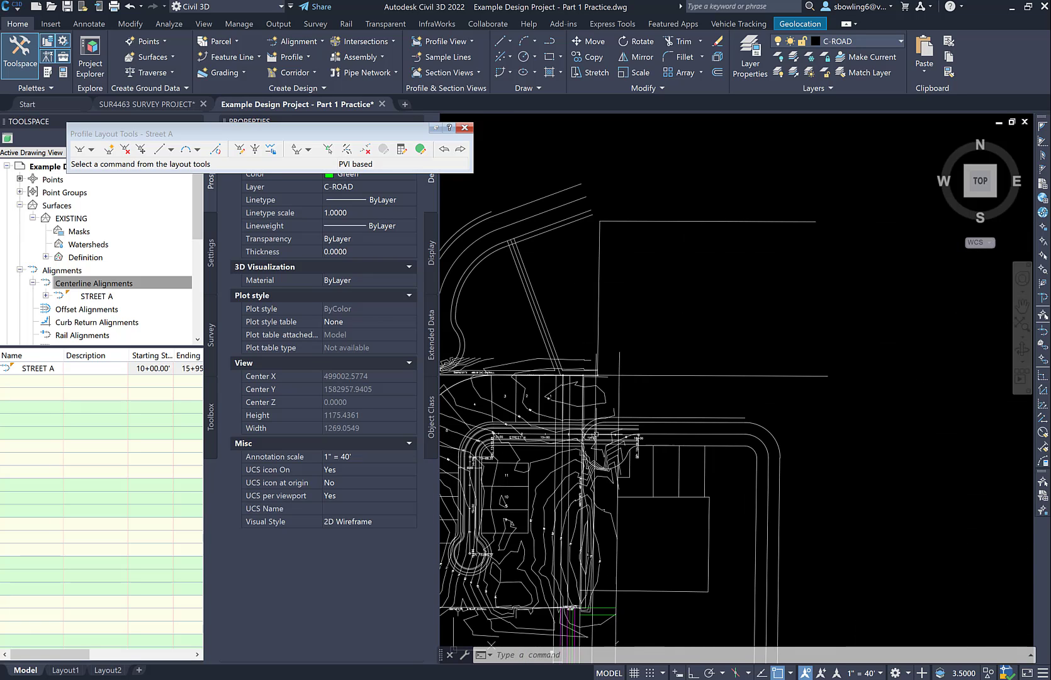
{"action": "scroll", "coordinate": [619, 425], "scroll_direction": "up", "scroll_amount": 4}
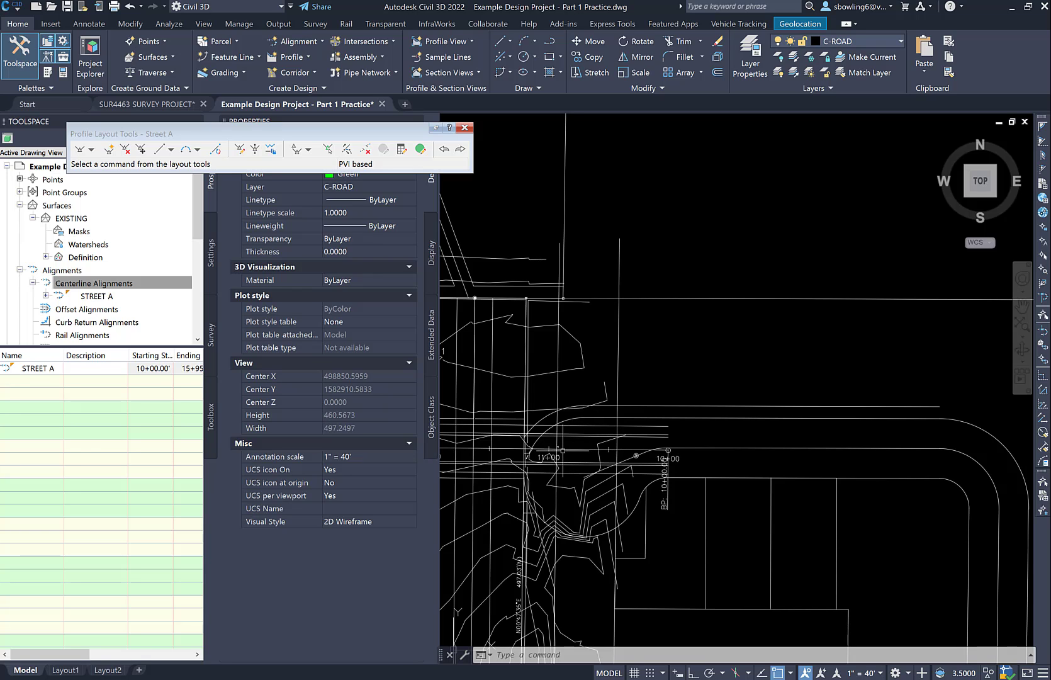
{"action": "scroll", "coordinate": [561, 442], "scroll_direction": "down", "scroll_amount": 8}
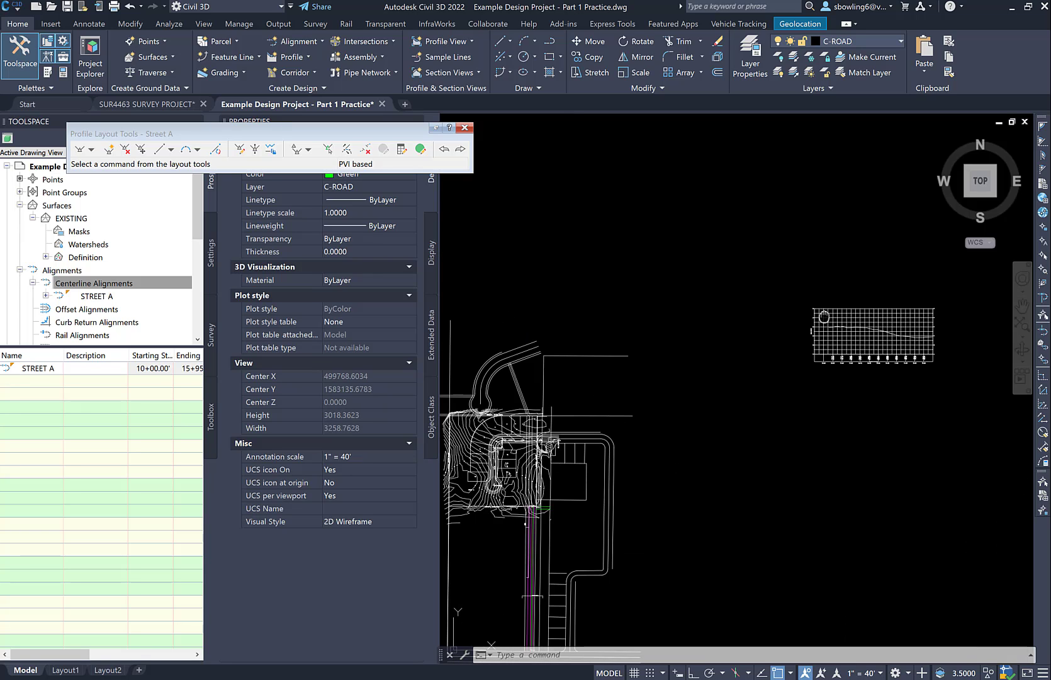
{"action": "middle_click_drag", "start_coordinate": [824, 317], "coordinate": [630, 319]}
{"action": "scroll", "coordinate": [661, 323], "scroll_direction": "up", "scroll_amount": 8}
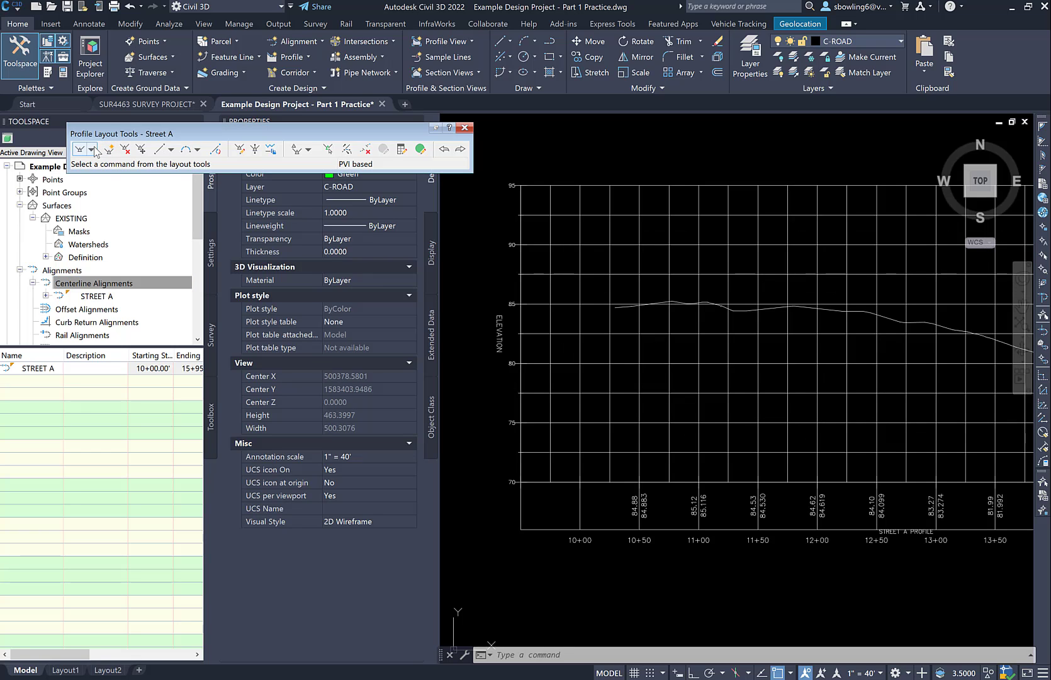
{"action": "left_click", "coordinate": [93, 149]}
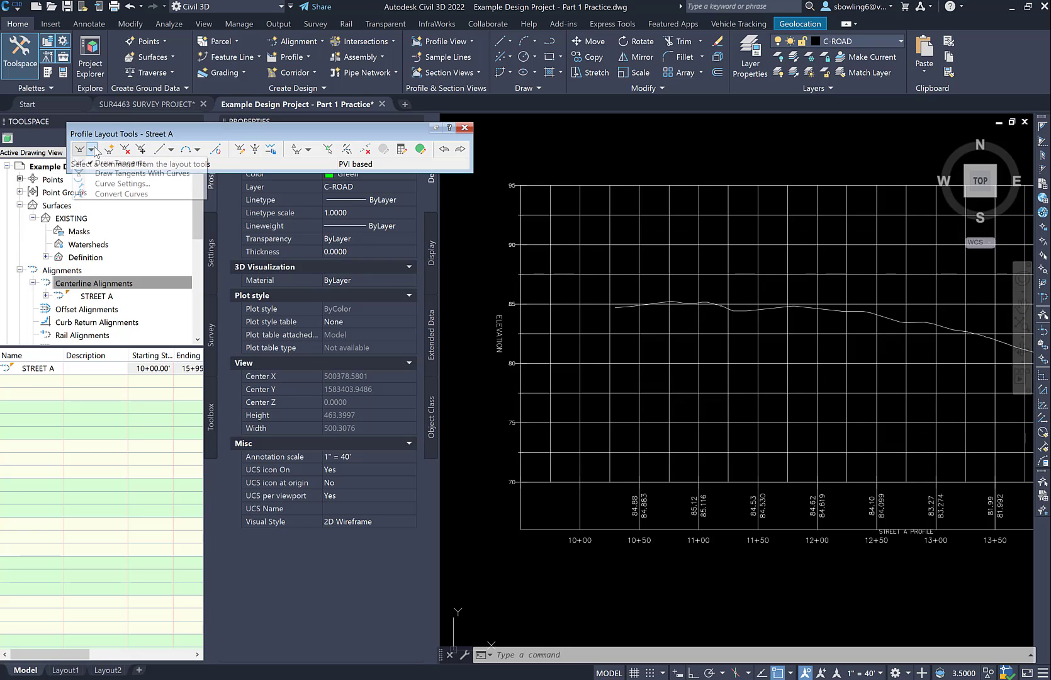
{"action": "left_click", "coordinate": [136, 174]}
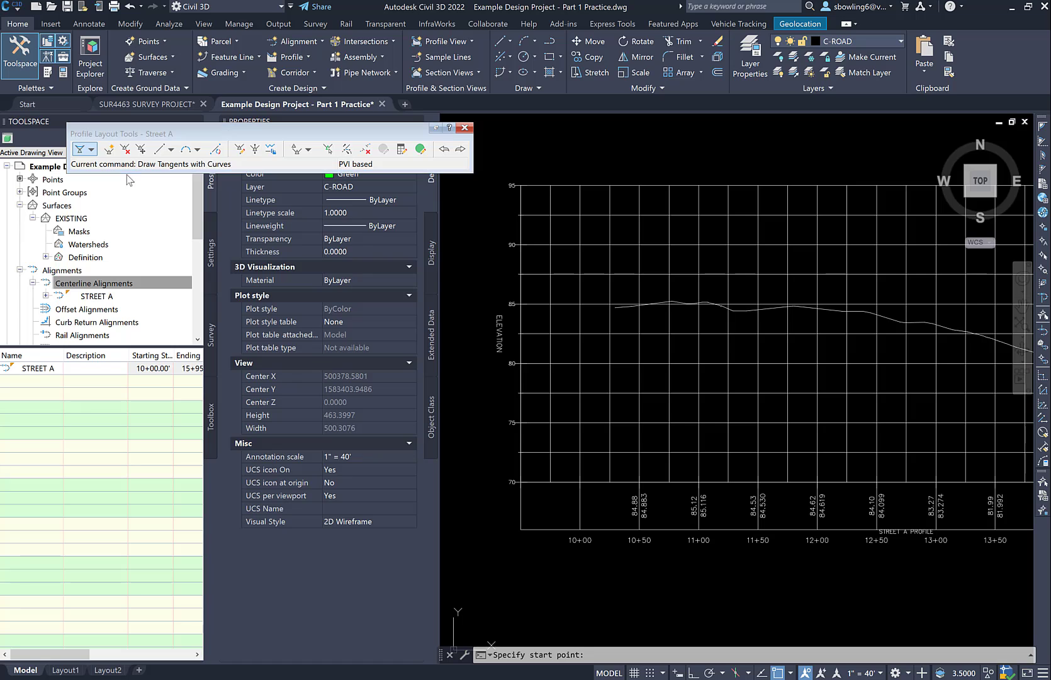
{"action": "left_click", "coordinate": [615, 307]}
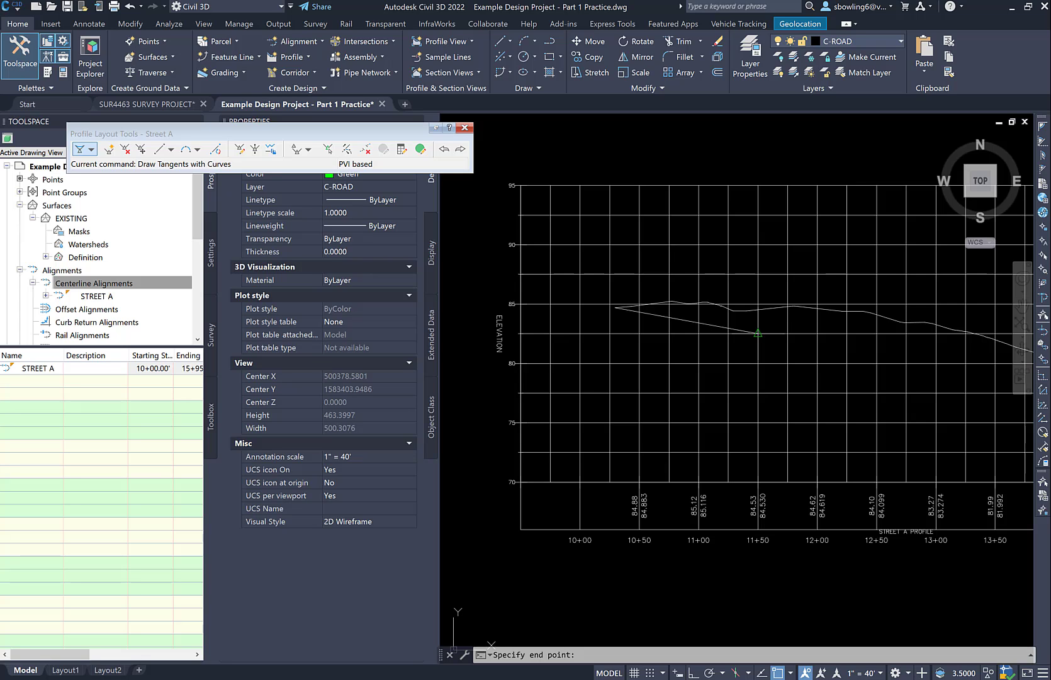
{"action": "scroll", "coordinate": [617, 357], "scroll_direction": "down", "scroll_amount": 2}
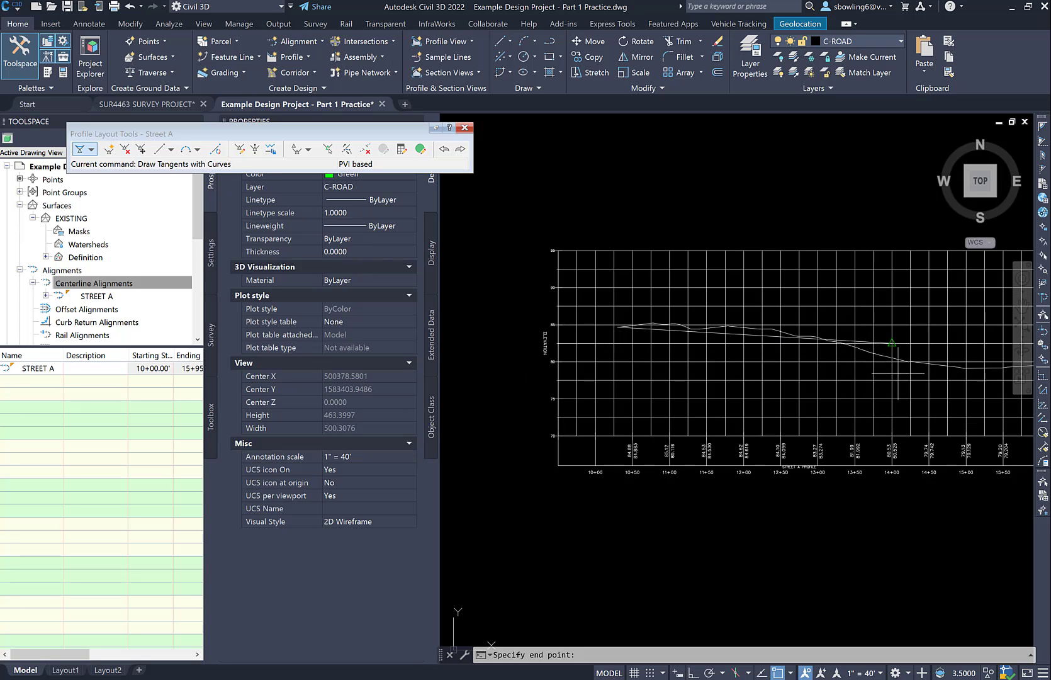
{"action": "scroll", "coordinate": [899, 371], "scroll_direction": "up", "scroll_amount": 2}
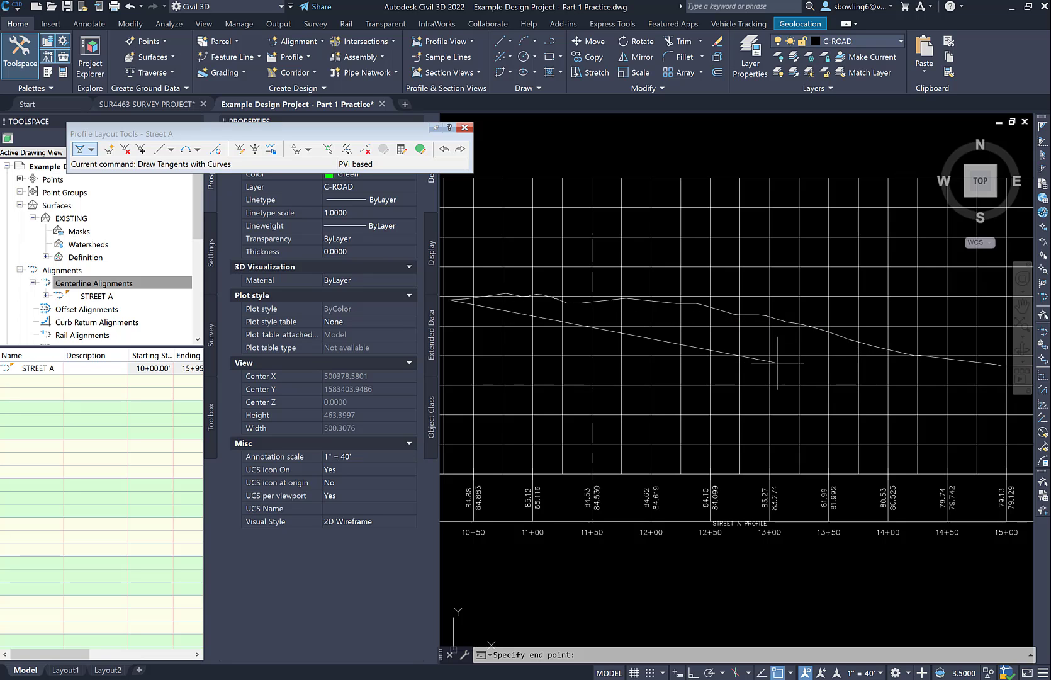
{"action": "scroll", "coordinate": [819, 377], "scroll_direction": "down", "scroll_amount": 5}
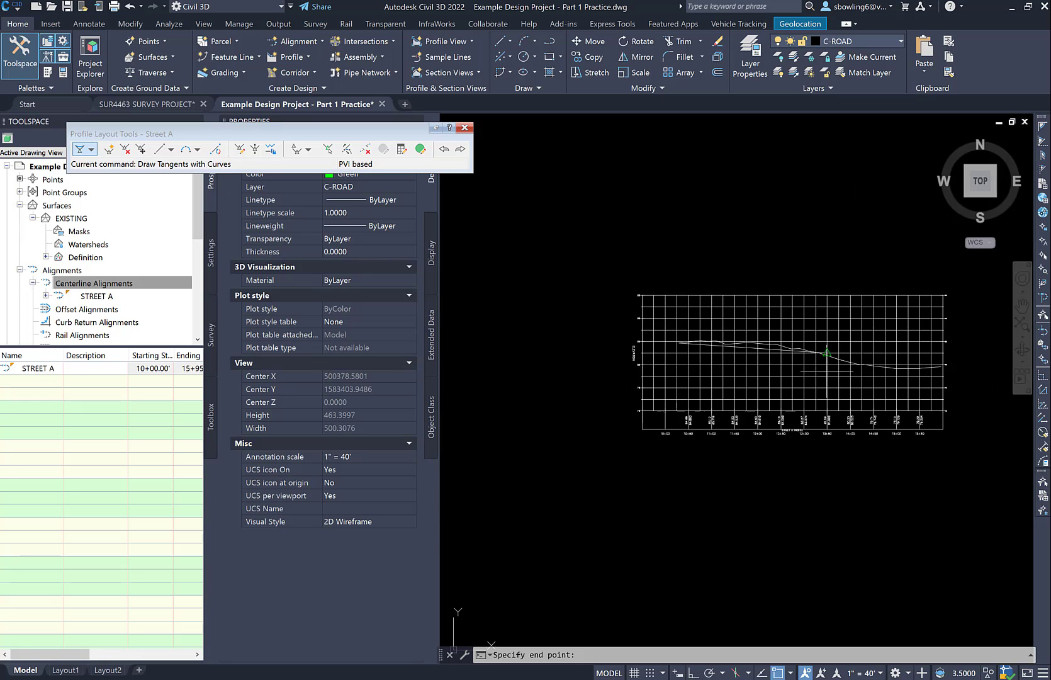
{"action": "scroll", "coordinate": [460, 504], "scroll_direction": "up", "scroll_amount": 6}
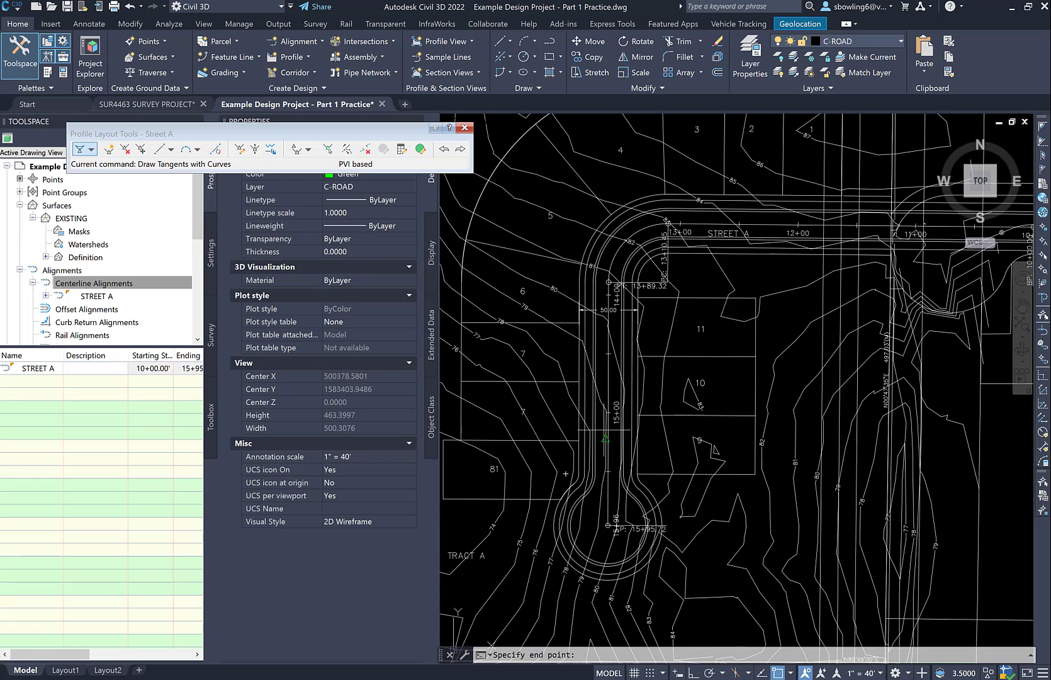
{"action": "key", "text": "Escape"}
{"action": "key", "text": "Escape"}
Draw a polyline about 55 ft long across Street A near station 15+00, from the west lot-line corner to the east right-of-way line
{"action": "scroll", "coordinate": [795, 294], "scroll_direction": "down", "scroll_amount": 4}
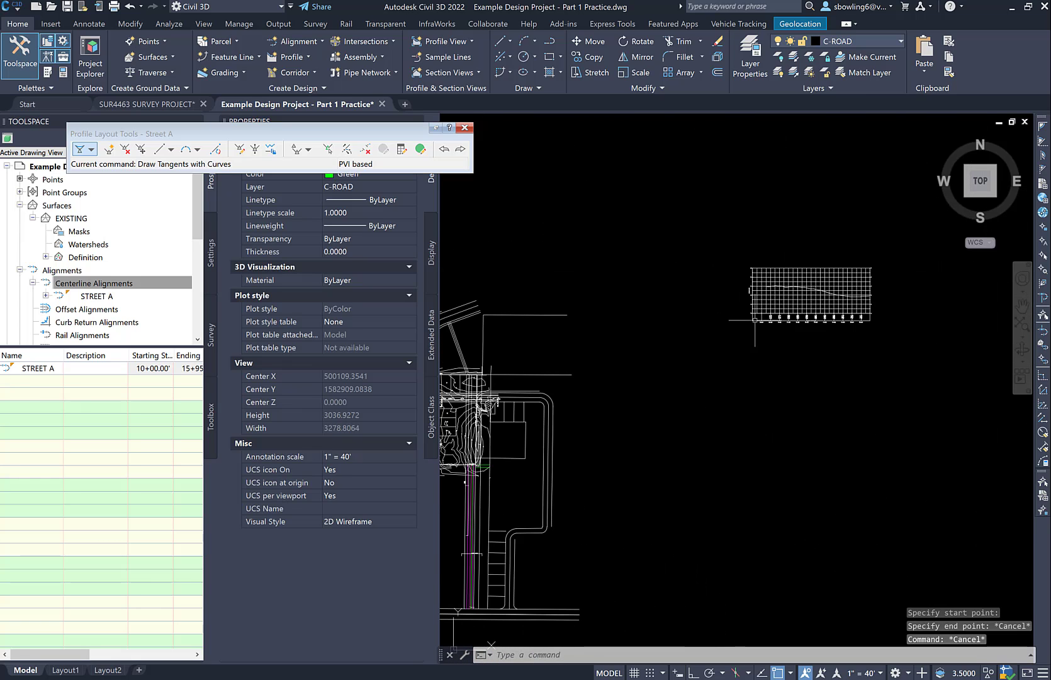
{"action": "middle_click_drag", "start_coordinate": [445, 417], "coordinate": [671, 420]}
{"action": "scroll", "coordinate": [669, 429], "scroll_direction": "up", "scroll_amount": 8}
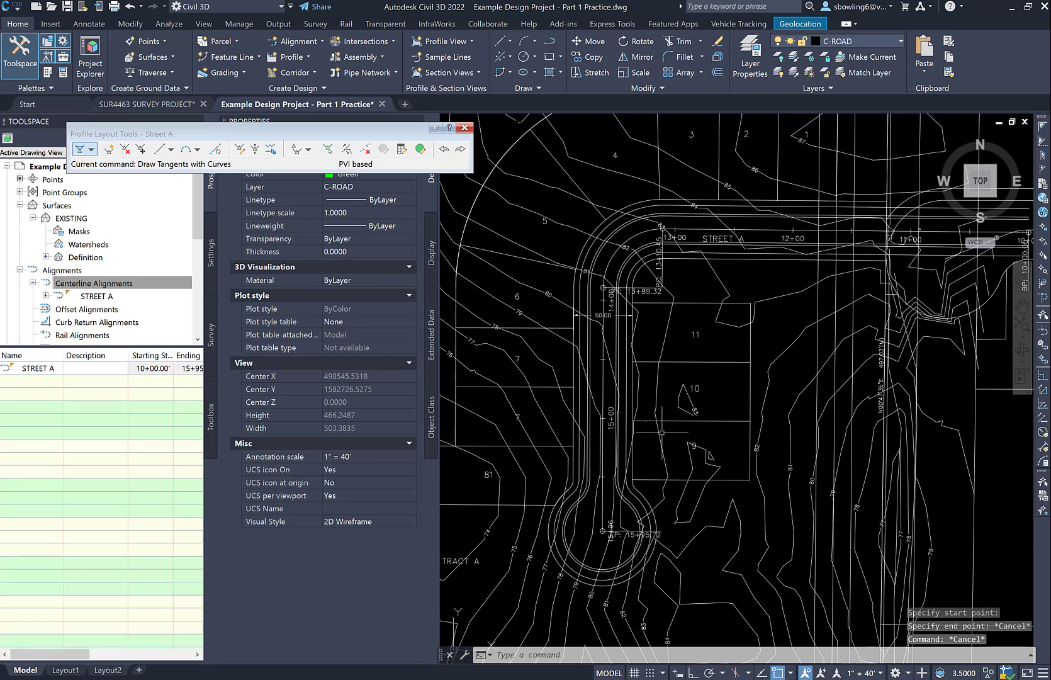
{"action": "scroll", "coordinate": [614, 391], "scroll_direction": "up", "scroll_amount": 2}
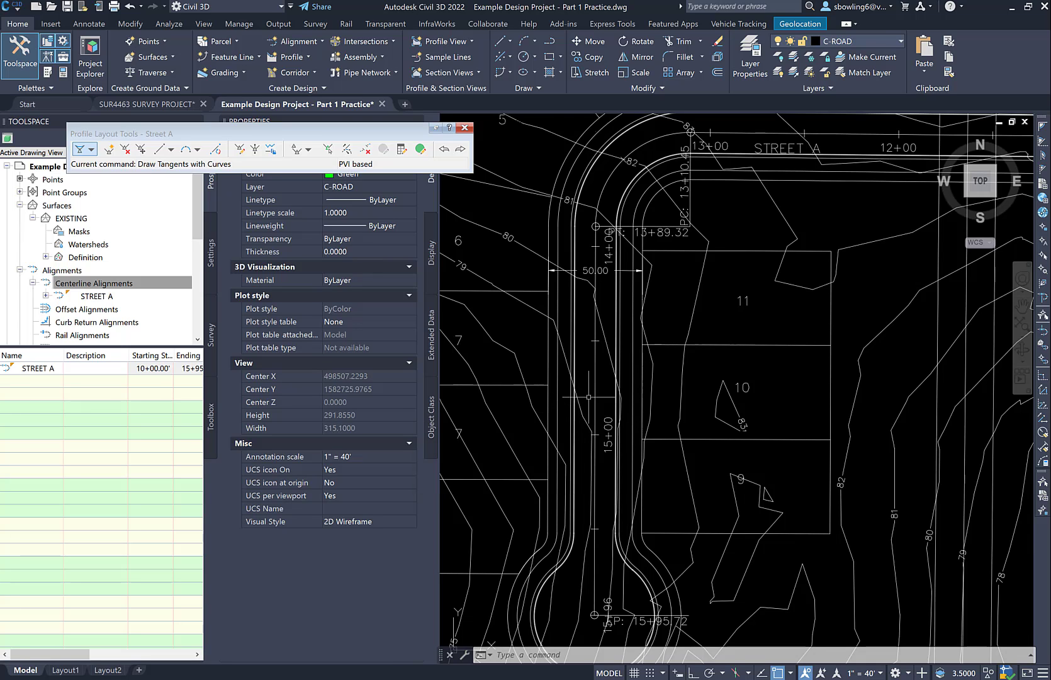
{"action": "scroll", "coordinate": [623, 398], "scroll_direction": "down", "scroll_amount": 2}
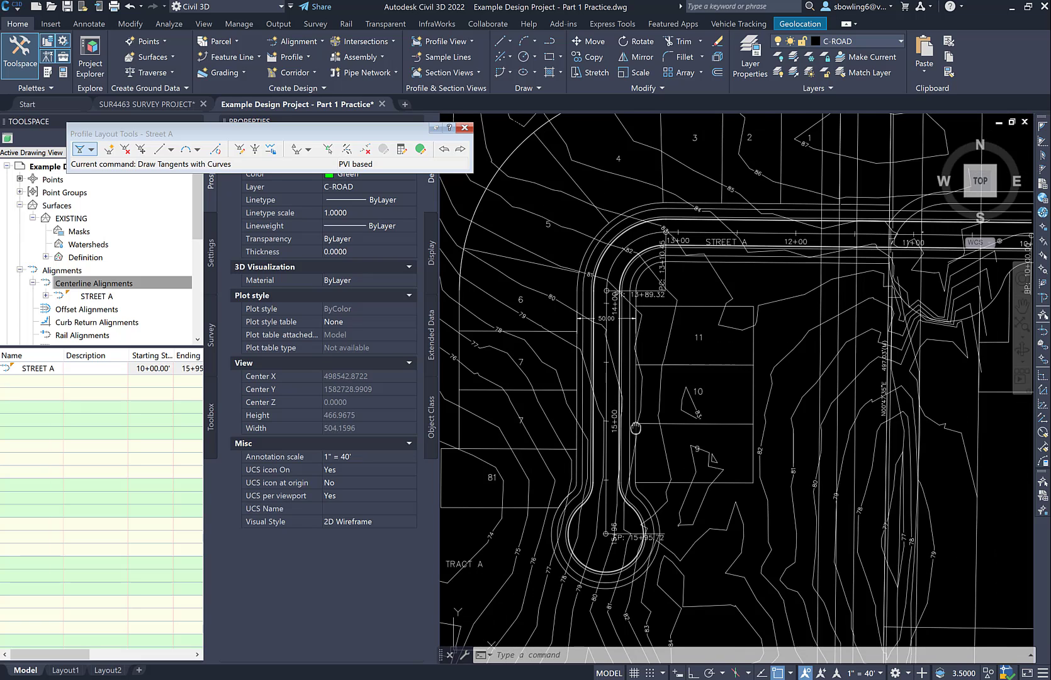
{"action": "middle_click_drag", "start_coordinate": [636, 428], "coordinate": [628, 418]}
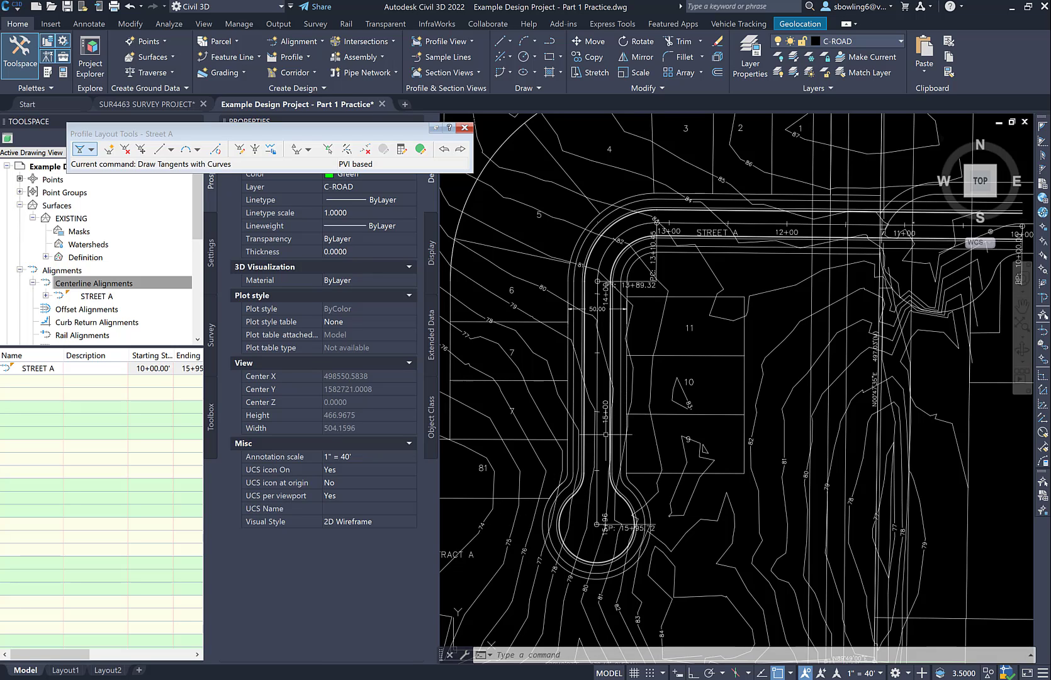
{"action": "key", "text": "Escape"}
{"action": "key", "text": "Escape"}
{"action": "type", "text": "pl"}
{"action": "key", "text": "Return"}
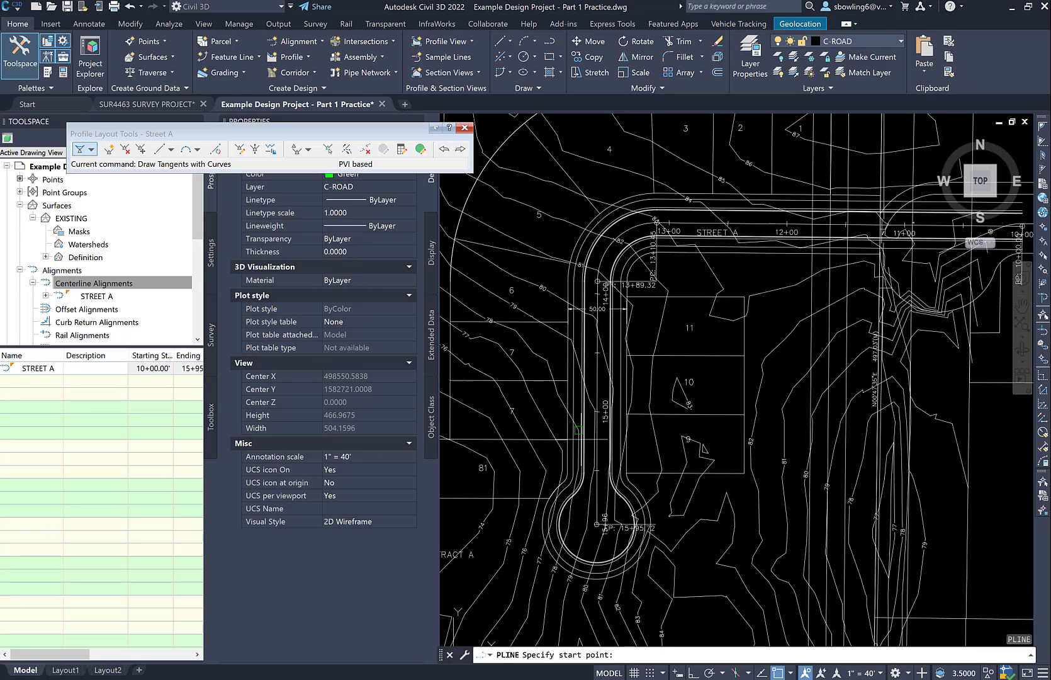
{"action": "left_click", "coordinate": [567, 439]}
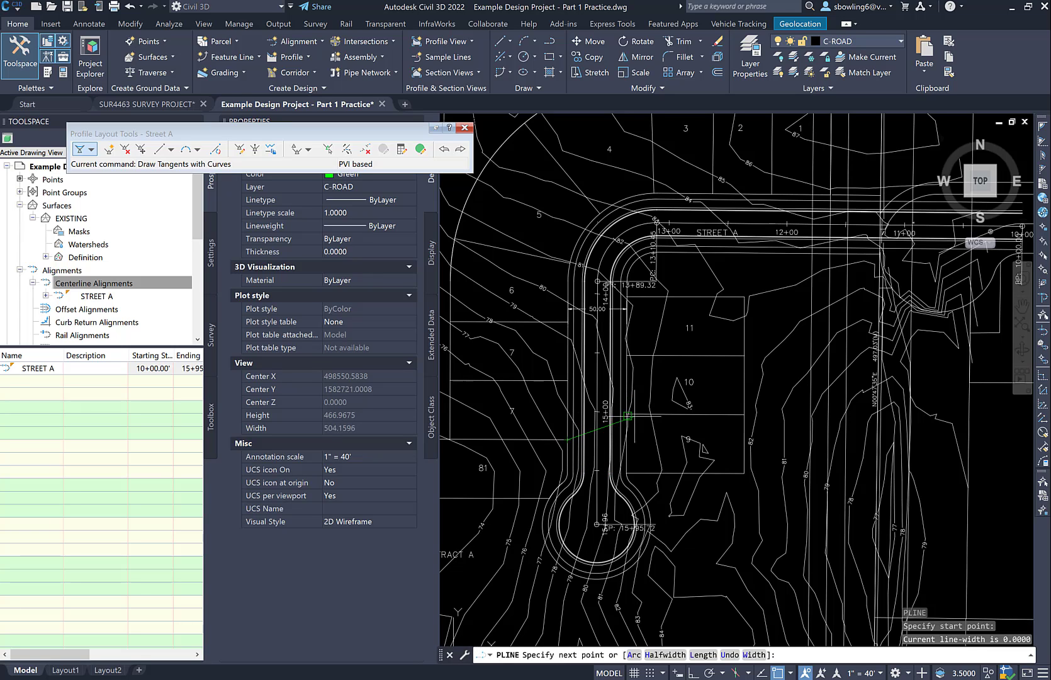
{"action": "key", "text": "Escape"}
Stretch the polyline's east end to the right-of-way corner between lots 9 and 10
{"action": "scroll", "coordinate": [617, 419], "scroll_direction": "up", "scroll_amount": 4}
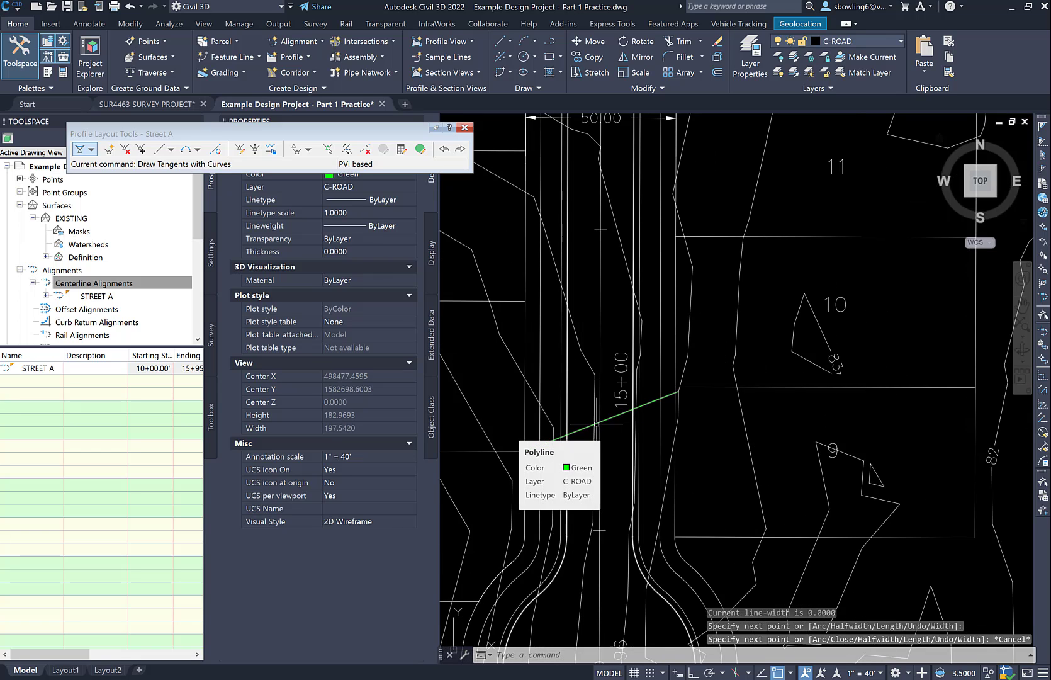
{"action": "left_click", "coordinate": [636, 405]}
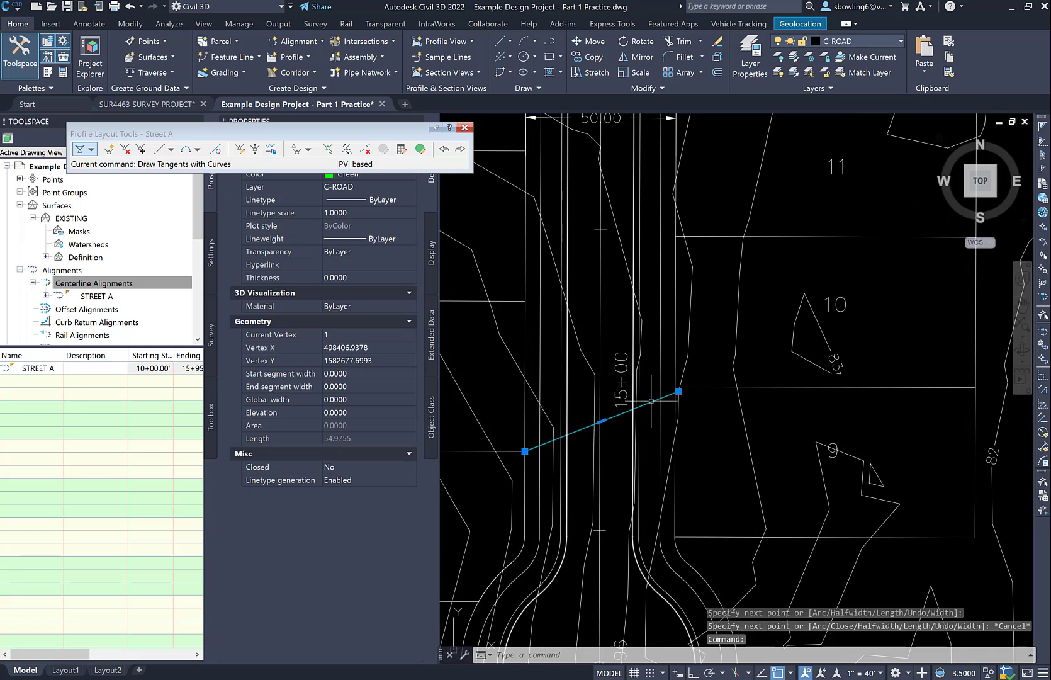
{"action": "left_click", "coordinate": [678, 391]}
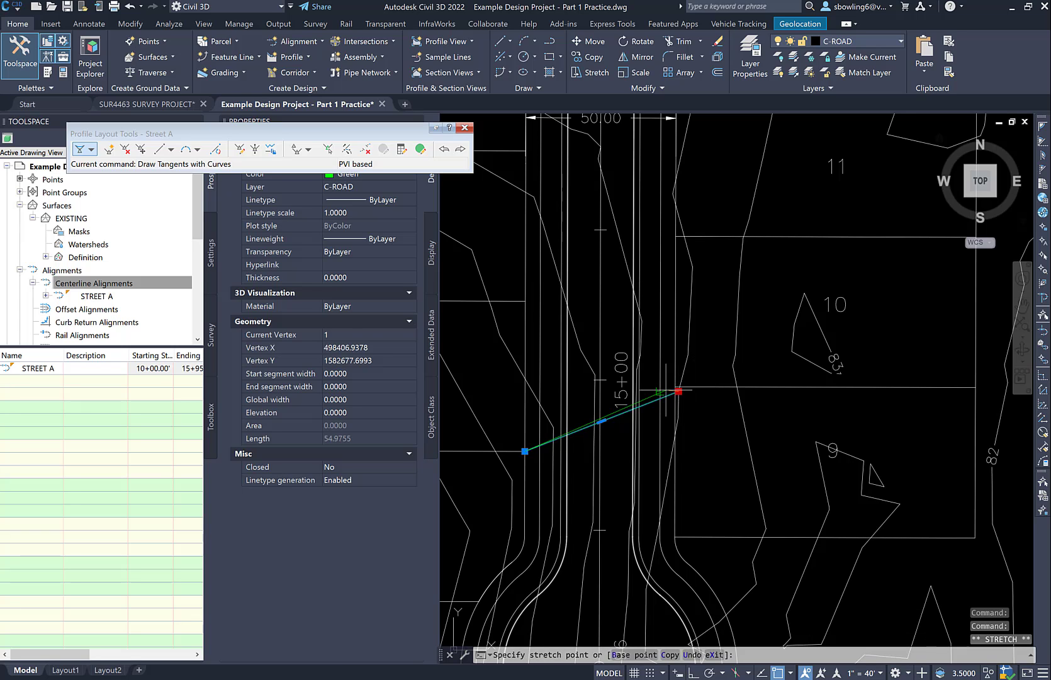
{"action": "left_click", "coordinate": [676, 387]}
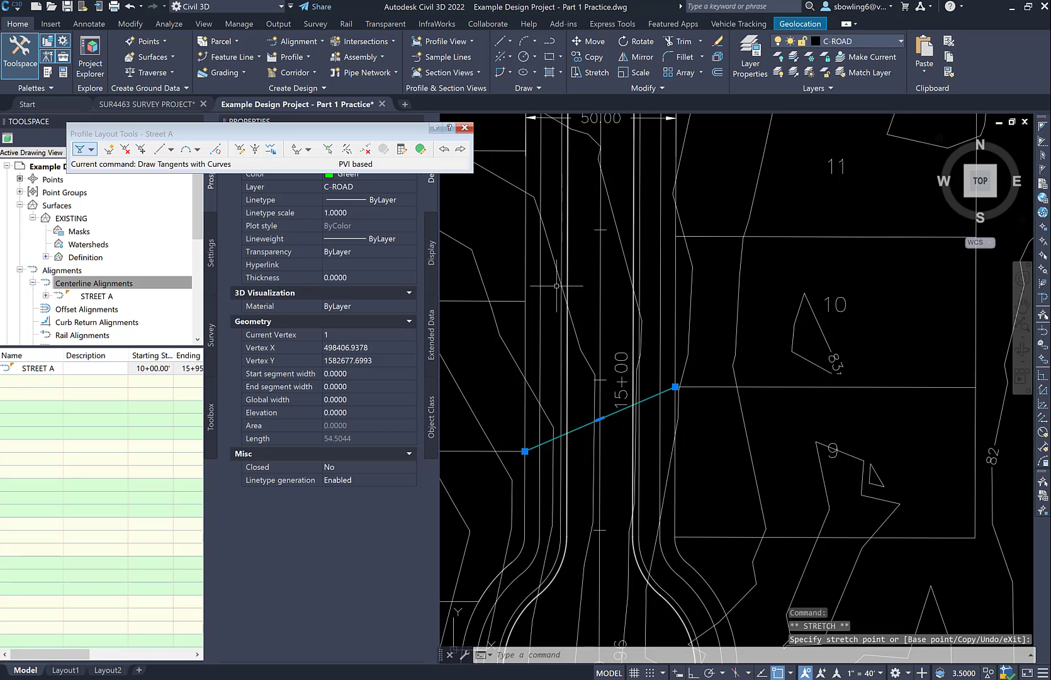
Start adding an Alignment label of type Station Offset - Fixed Point with the Basic Circle with Cross marker
{"action": "left_click", "coordinate": [80, 26]}
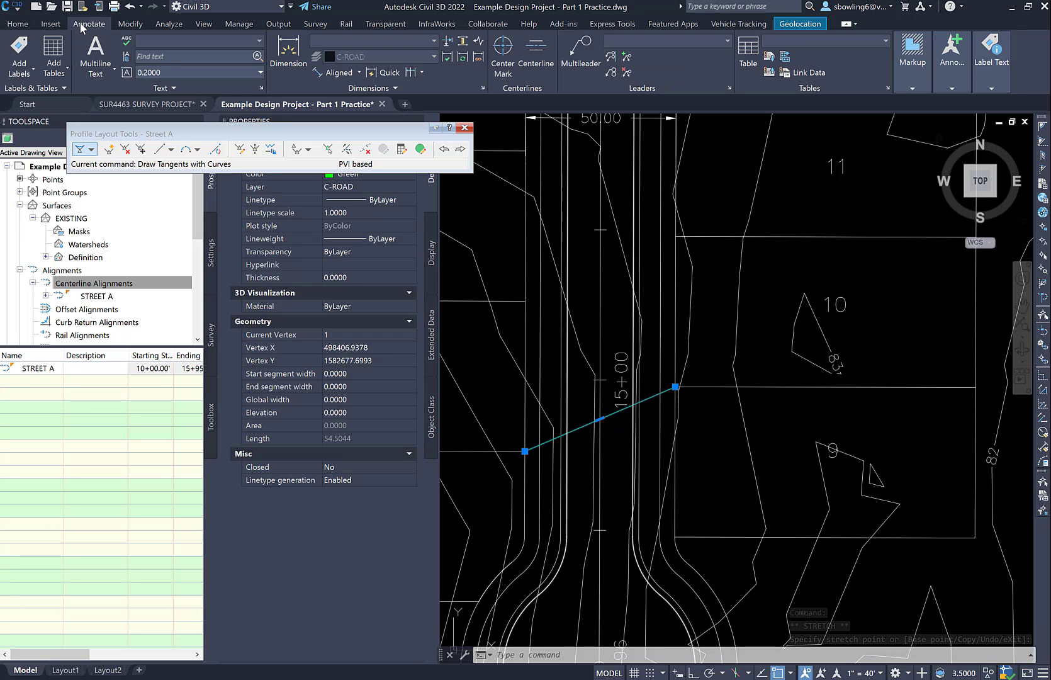
{"action": "left_click", "coordinate": [18, 49]}
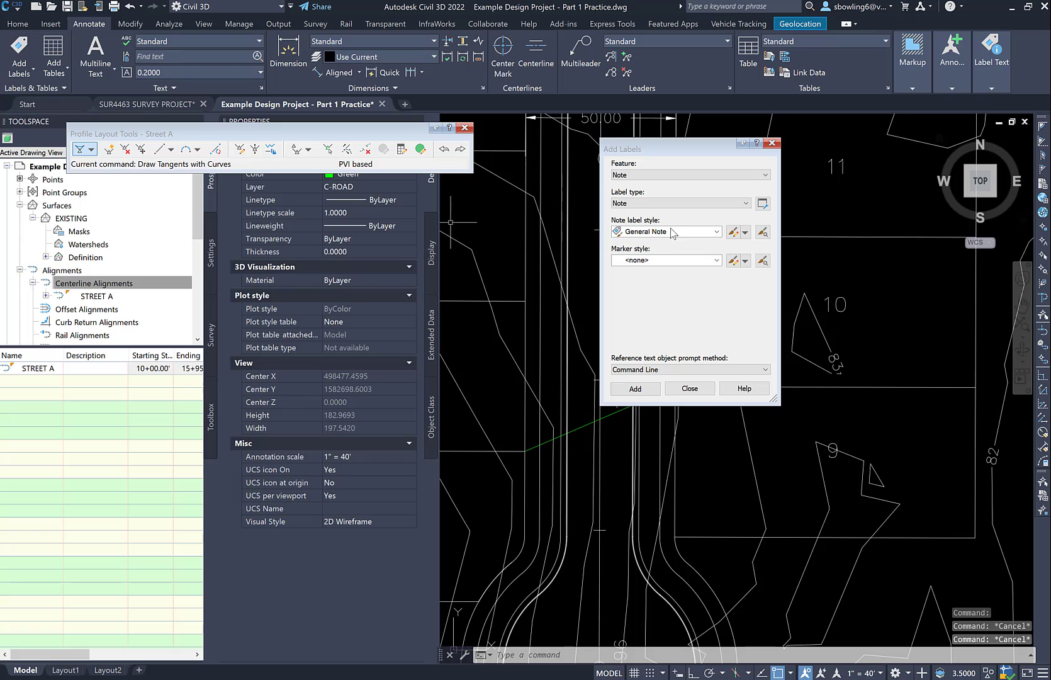
{"action": "left_click", "coordinate": [670, 181]}
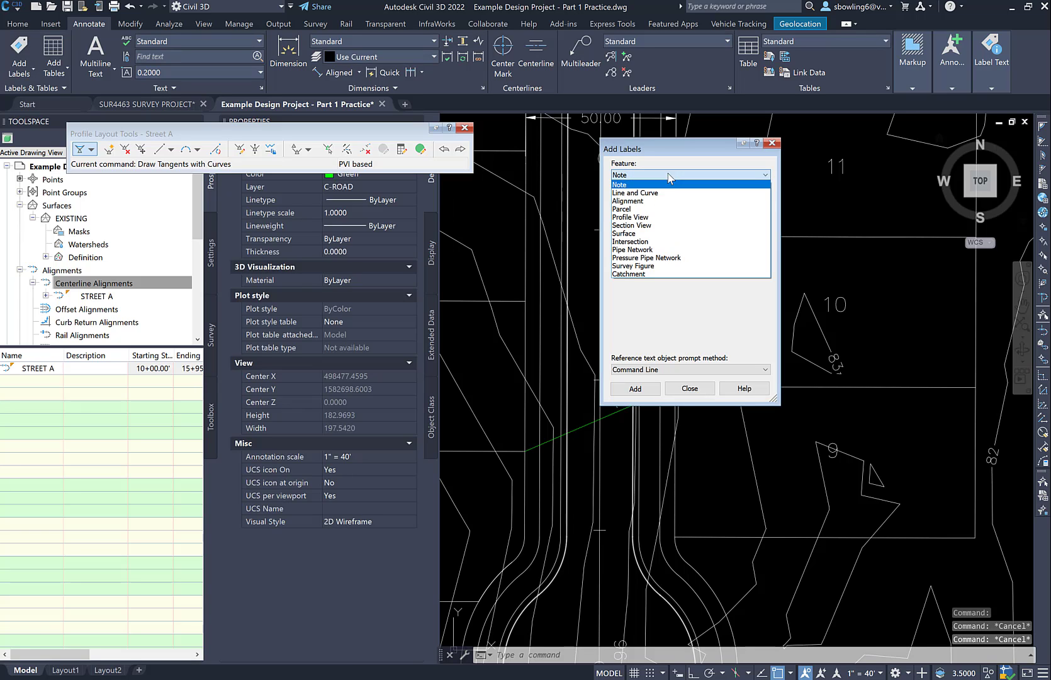
{"action": "left_click", "coordinate": [633, 204]}
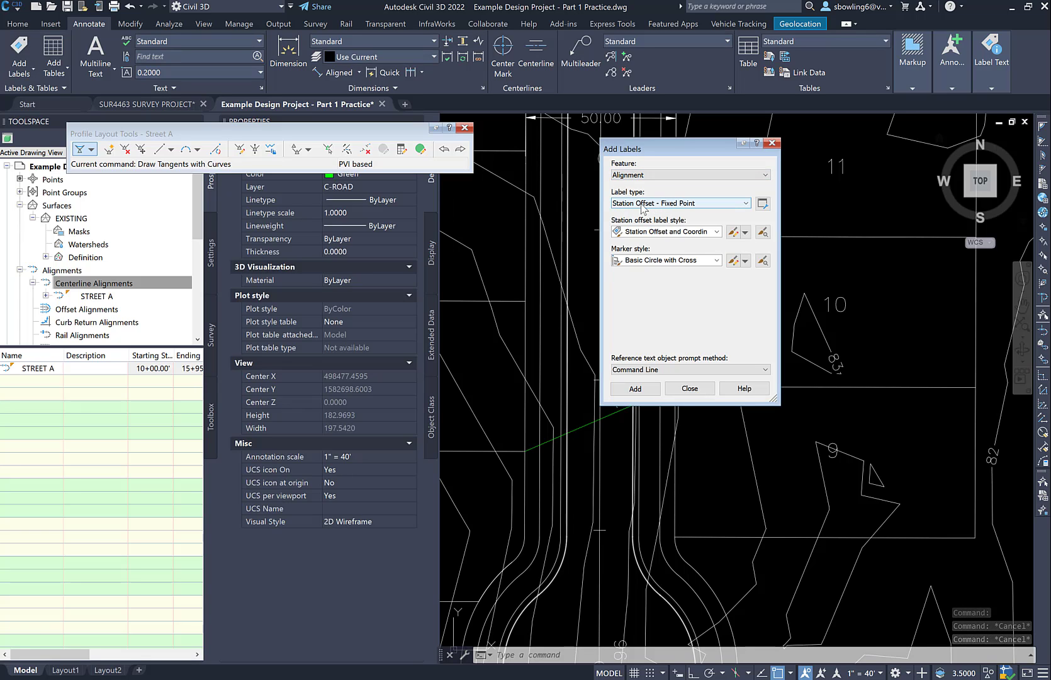
{"action": "left_click", "coordinate": [635, 388]}
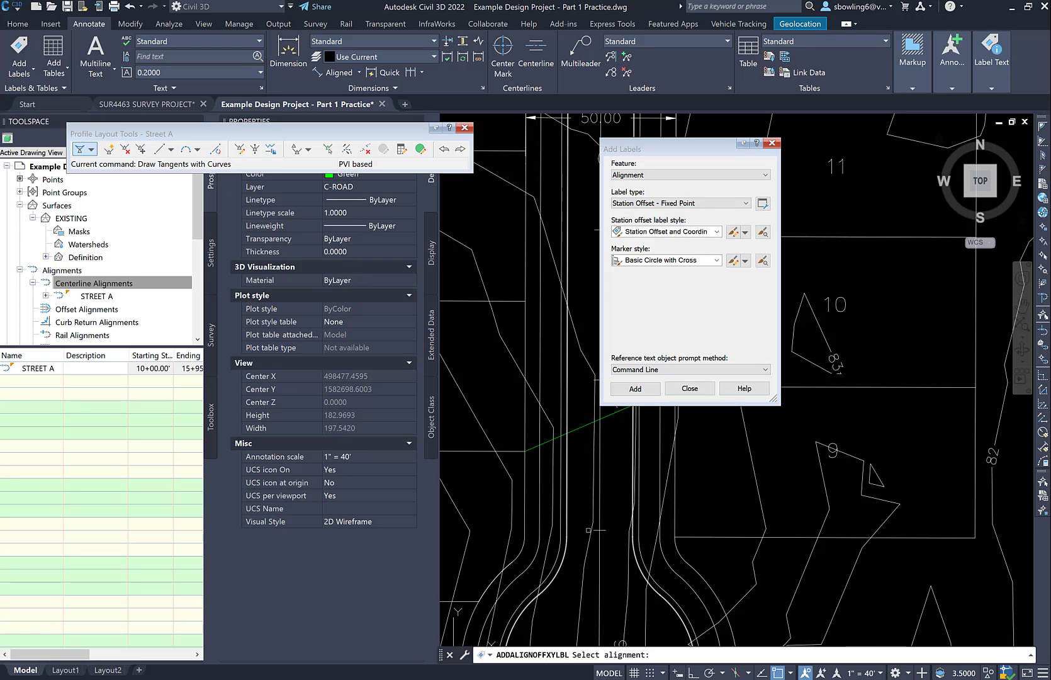
Label the Street A alignment at its apparent intersection with the green polyline near station 15+00
{"action": "scroll", "coordinate": [629, 532], "scroll_direction": "down", "scroll_amount": 4}
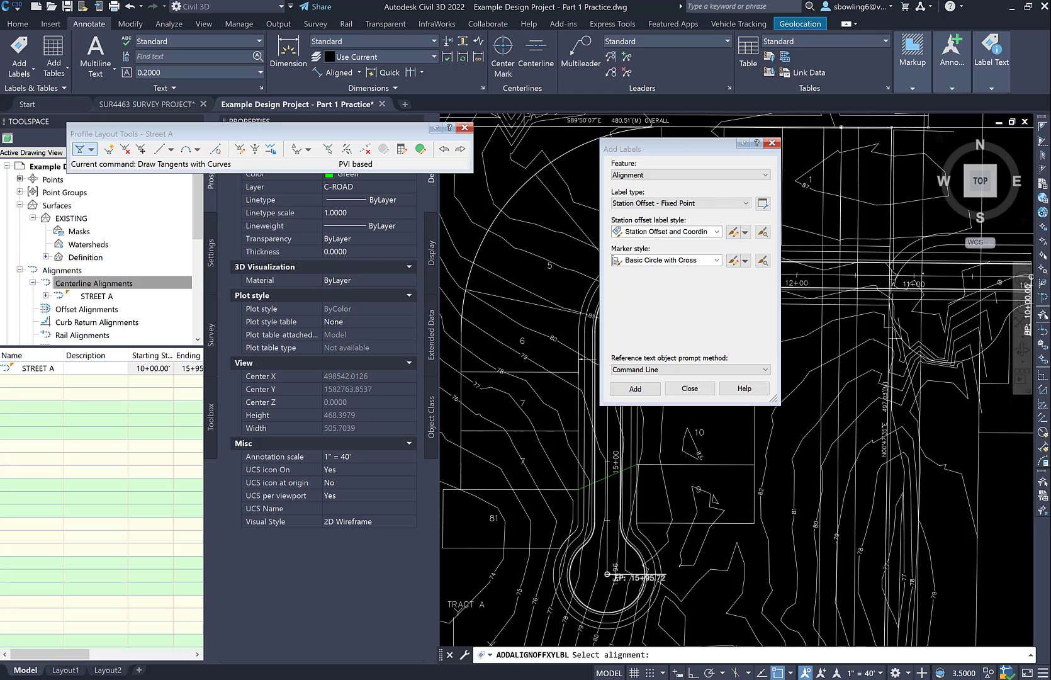
{"action": "left_click", "coordinate": [610, 566]}
{"action": "scroll", "coordinate": [604, 484], "scroll_direction": "up", "scroll_amount": 4}
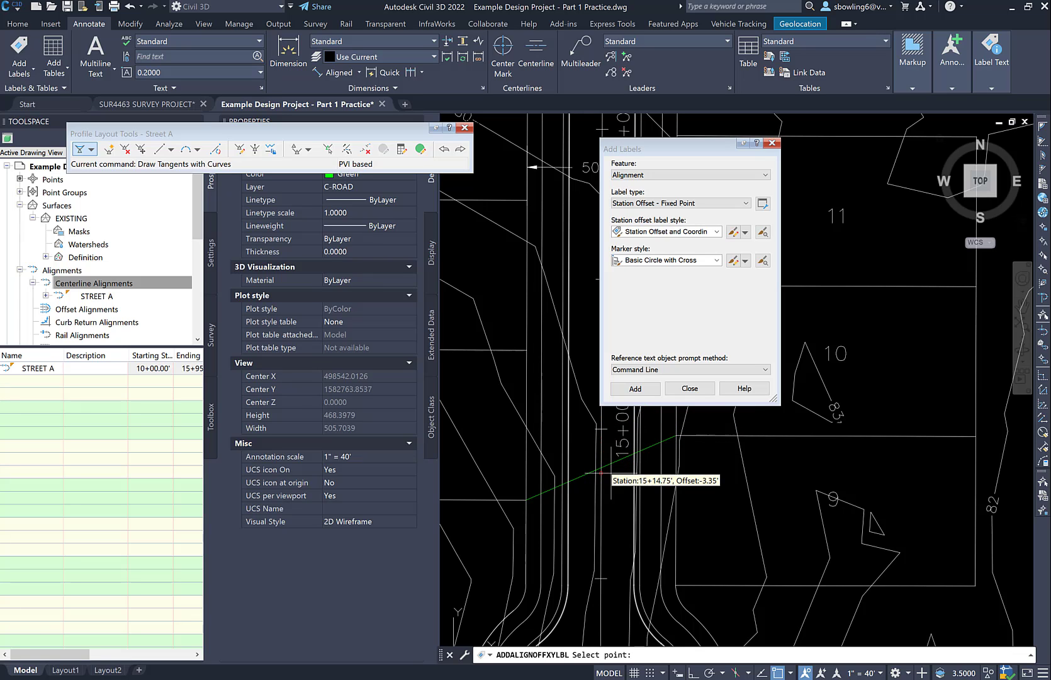
{"action": "right_click", "coordinate": [612, 476], "text": "shift"}
{"action": "left_click", "coordinate": [658, 324]}
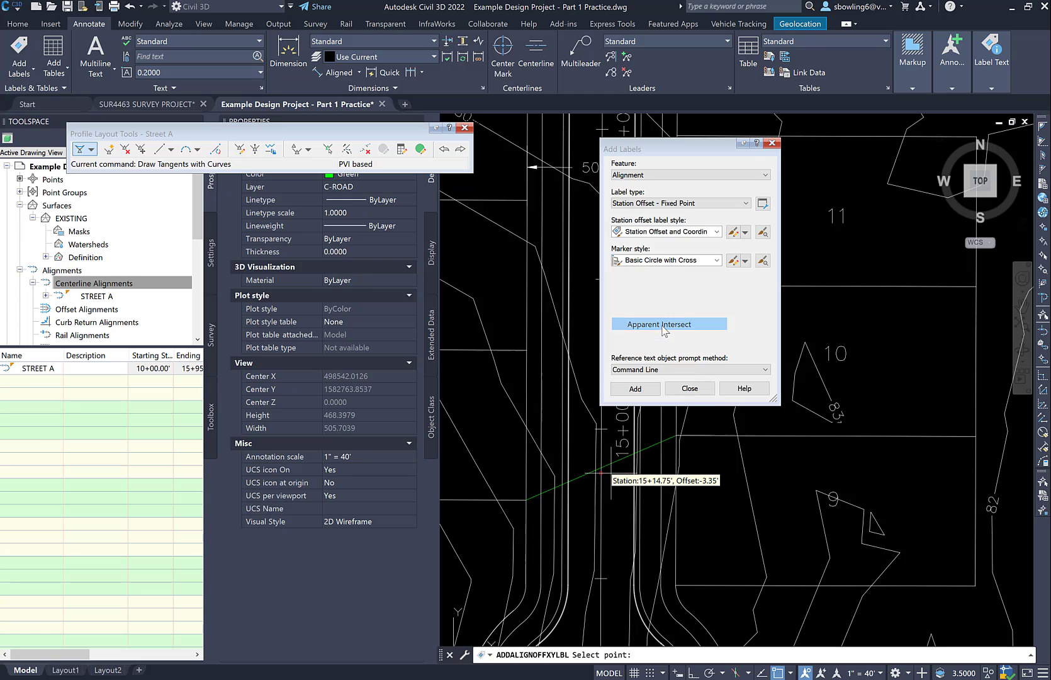
{"action": "left_click", "coordinate": [601, 469]}
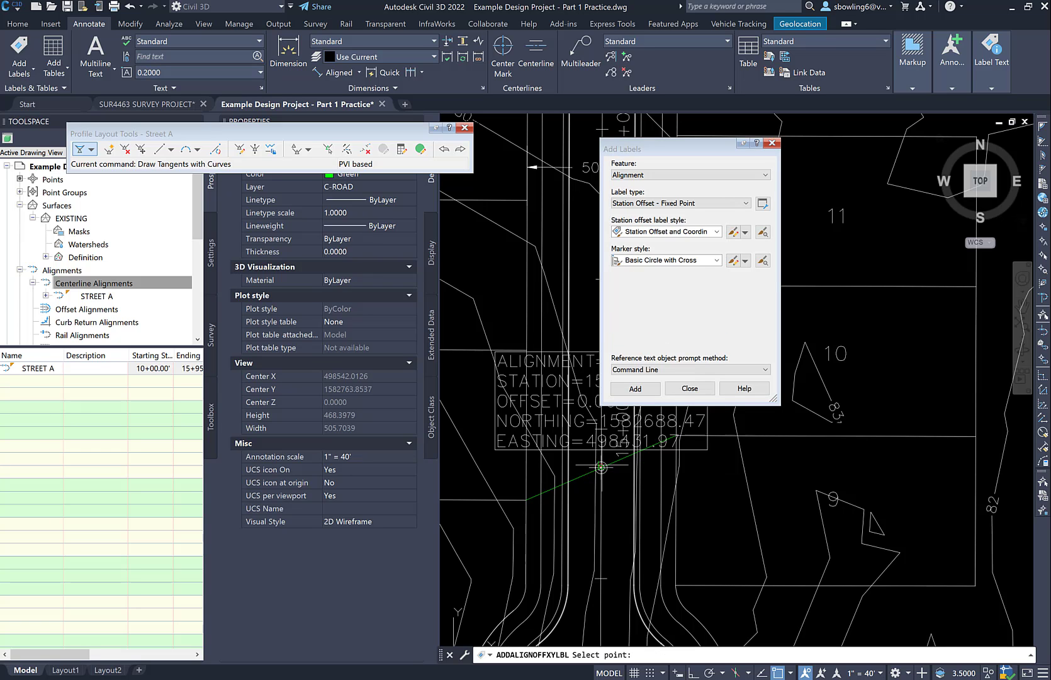
{"action": "scroll", "coordinate": [523, 474], "scroll_direction": "down", "scroll_amount": 5}
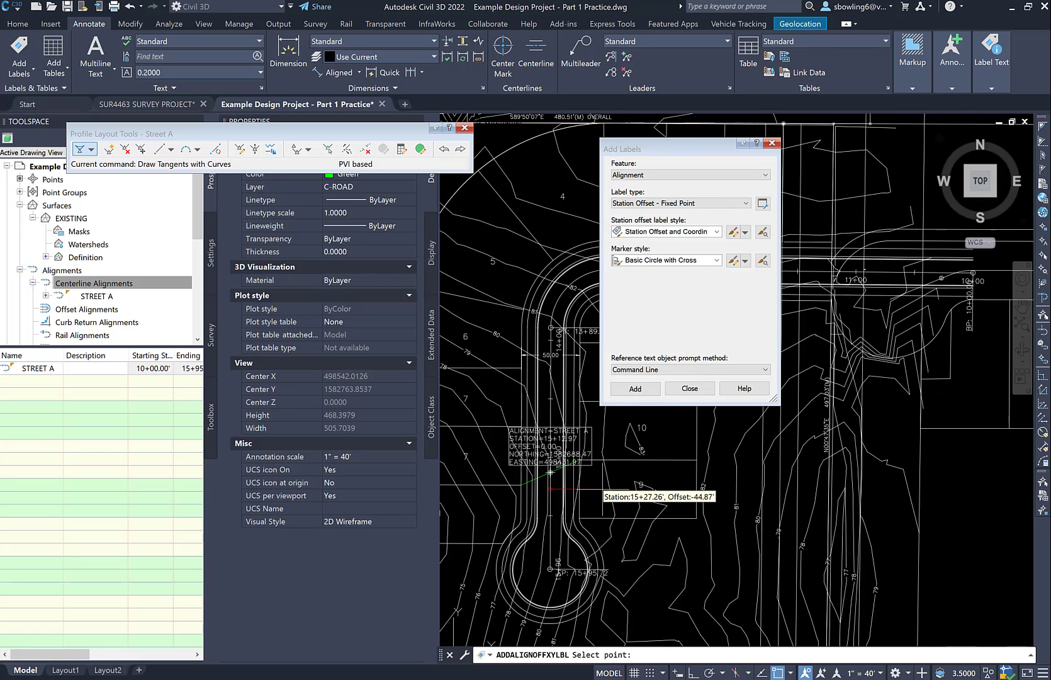
{"action": "key", "text": "Escape"}
Read the new label's station, finish labeling, and examine the existing-ground profile around station 15+00
{"action": "scroll", "coordinate": [584, 471], "scroll_direction": "up", "scroll_amount": 5}
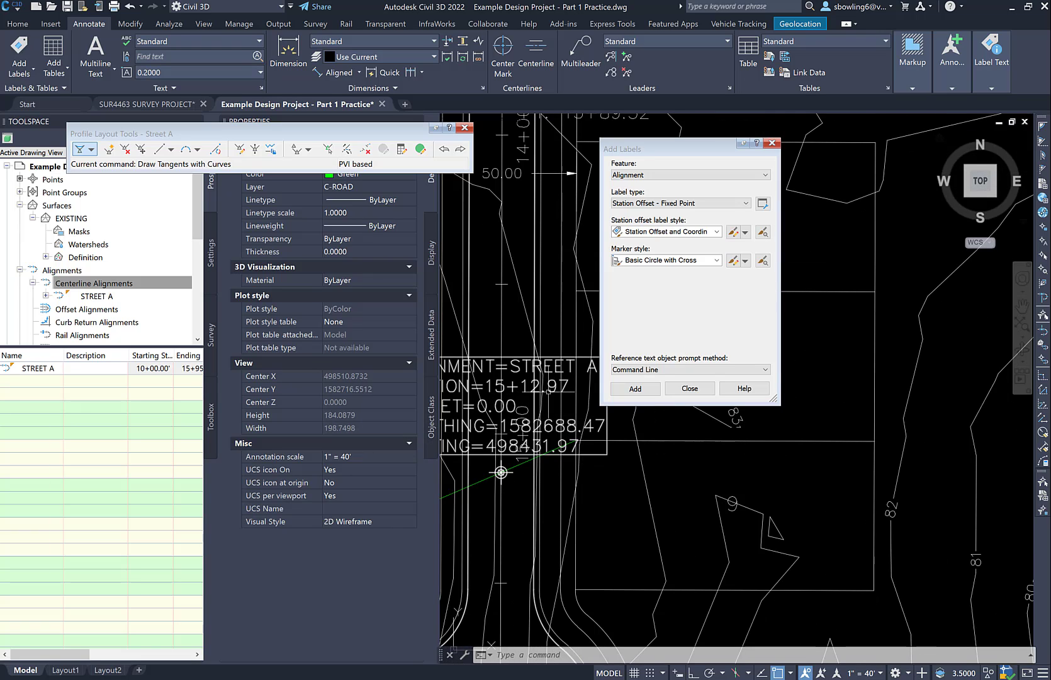
{"action": "scroll", "coordinate": [531, 493], "scroll_direction": "down", "scroll_amount": 10}
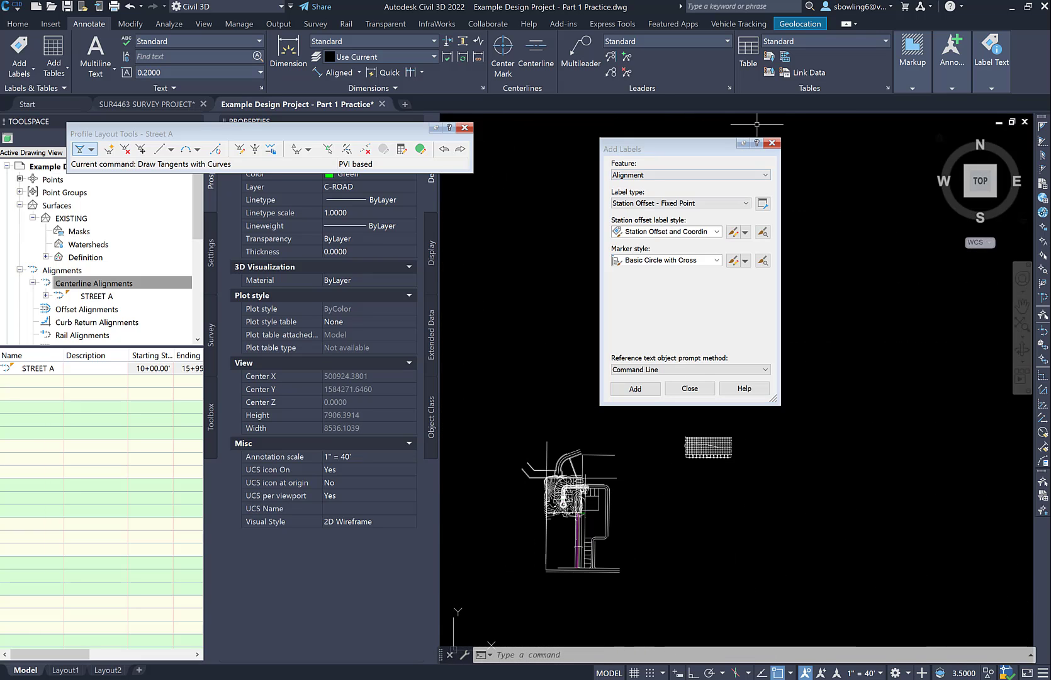
{"action": "left_click", "coordinate": [773, 143]}
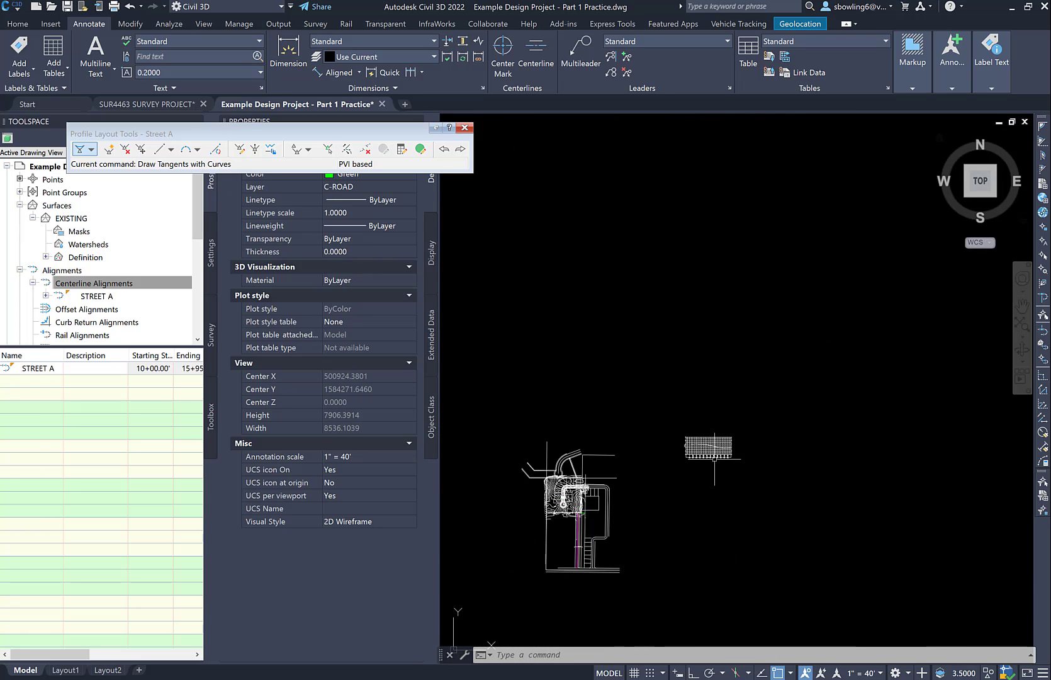
{"action": "scroll", "coordinate": [718, 454], "scroll_direction": "up", "scroll_amount": 10}
{"action": "scroll", "coordinate": [679, 468], "scroll_direction": "up", "scroll_amount": 3}
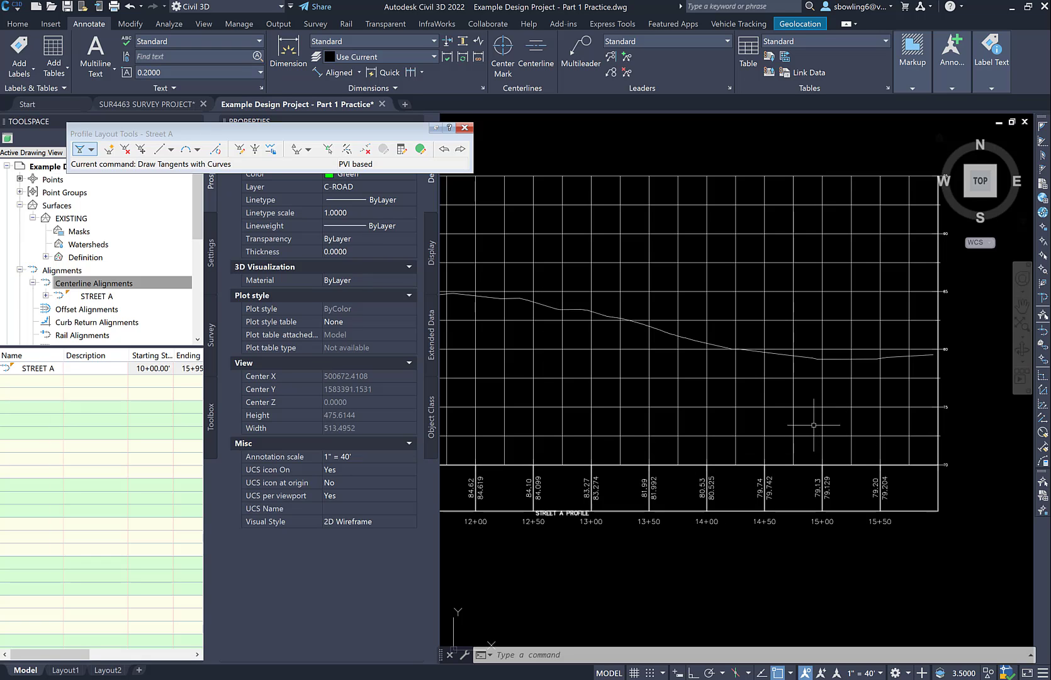
{"action": "scroll", "coordinate": [828, 418], "scroll_direction": "down", "scroll_amount": 5}
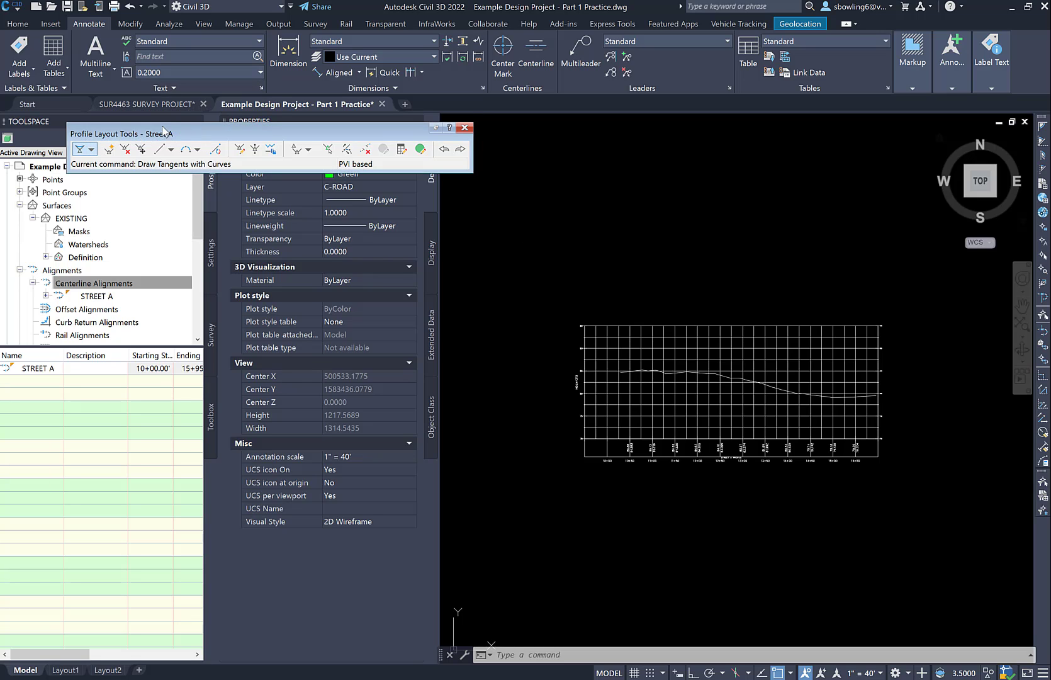
Close the current profile layout tools and start a new profile layout in the Street A profile view
{"action": "left_click", "coordinate": [466, 128]}
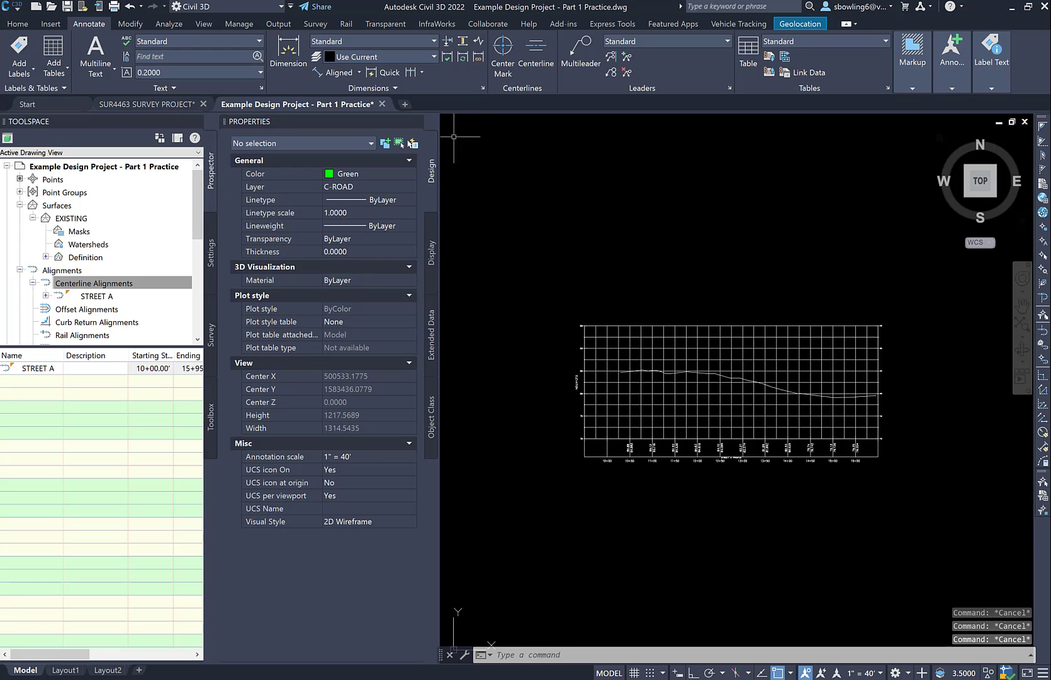
{"action": "left_click", "coordinate": [51, 25]}
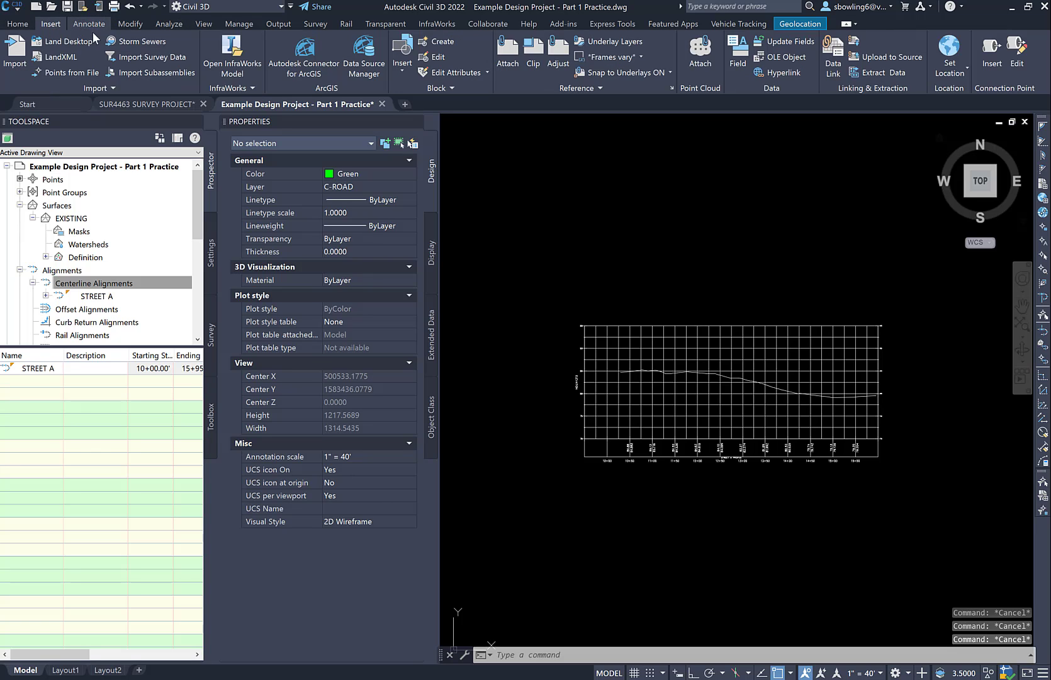
{"action": "left_click", "coordinate": [28, 25]}
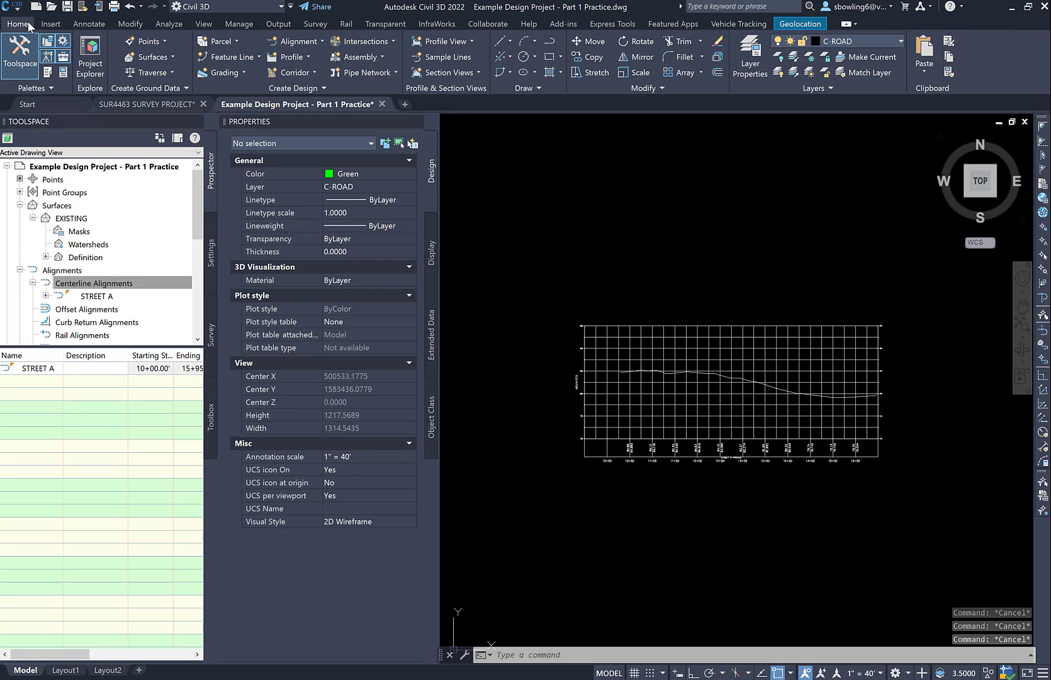
{"action": "left_click", "coordinate": [307, 56]}
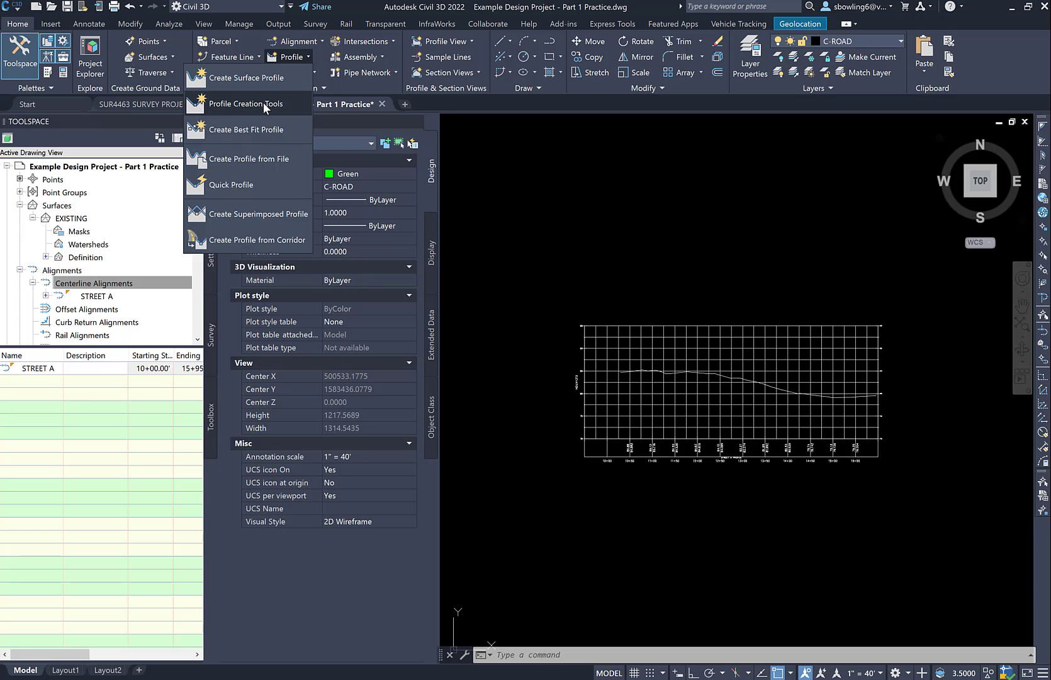
{"action": "left_click", "coordinate": [263, 102]}
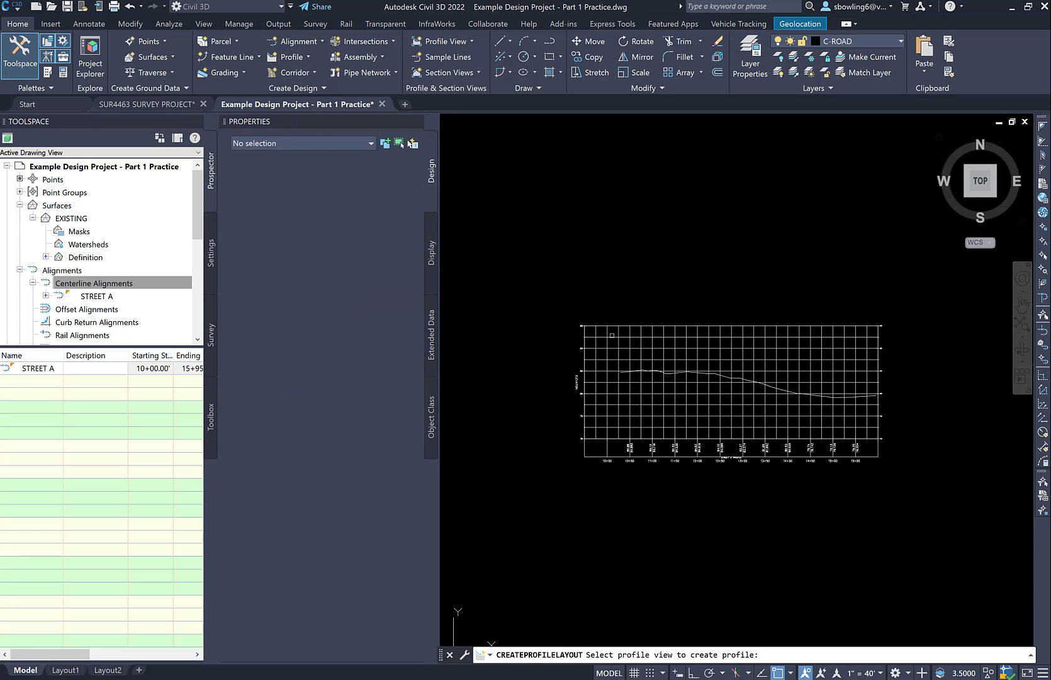
{"action": "left_click", "coordinate": [612, 335]}
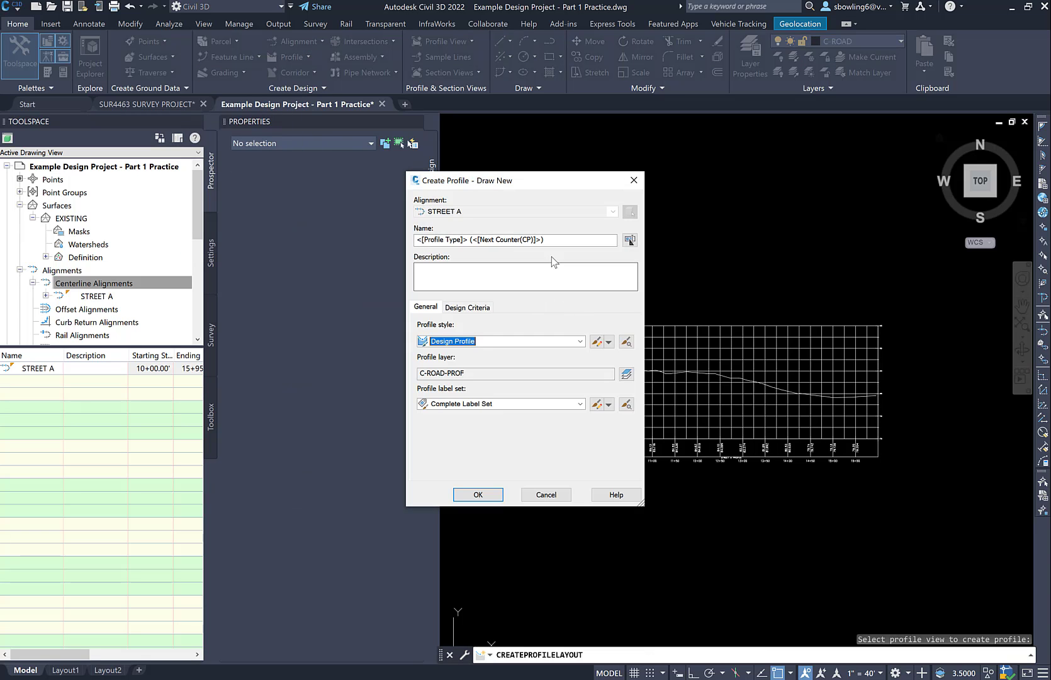
Name the new design profile STREET A and accept its creation settings
{"action": "left_click_drag", "start_coordinate": [552, 240], "coordinate": [308, 235]}
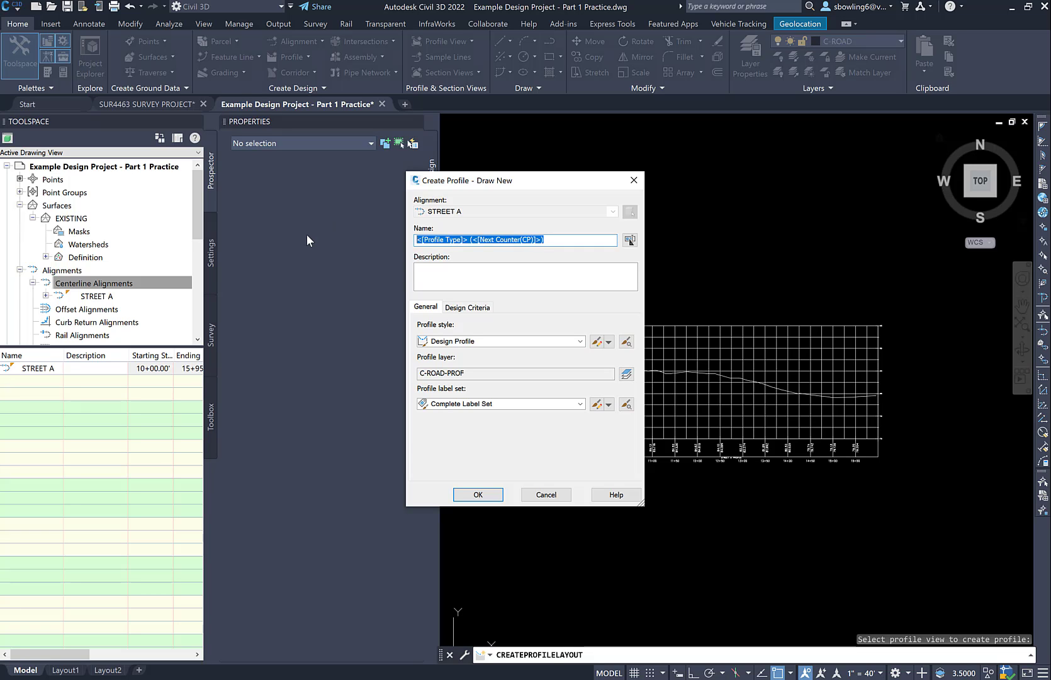
{"action": "type", "text": "Ste"}
{"action": "key", "text": "BackSpace"}
{"action": "key", "text": "BackSpace"}
{"action": "key", "text": "BackSpace"}
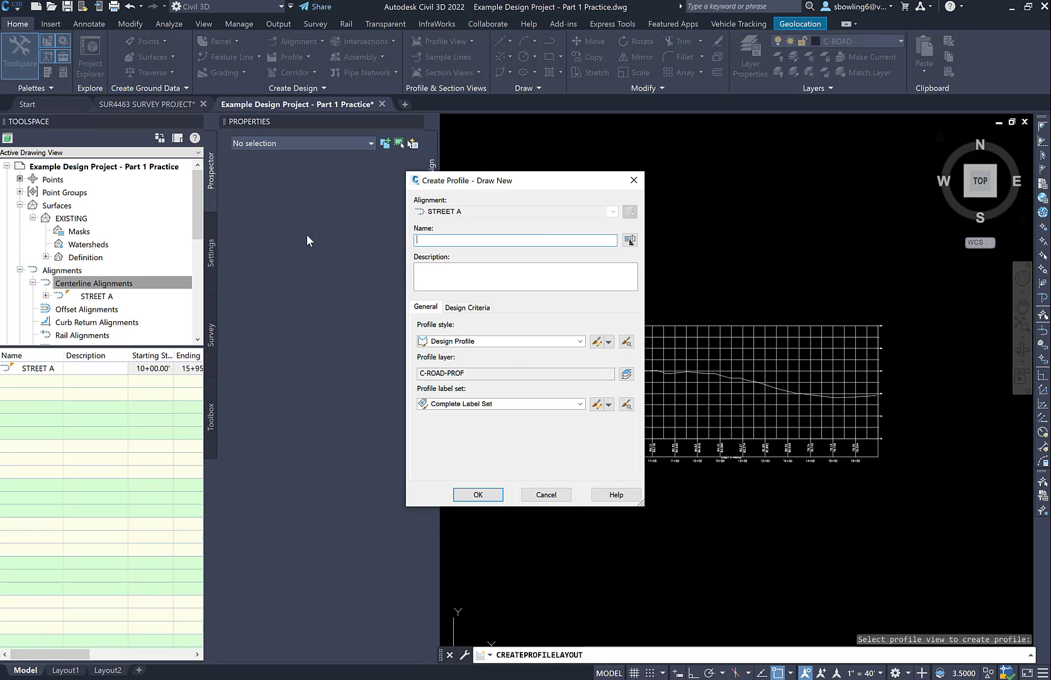
{"action": "type", "text": "STREET A"}
{"action": "left_click", "coordinate": [477, 495]}
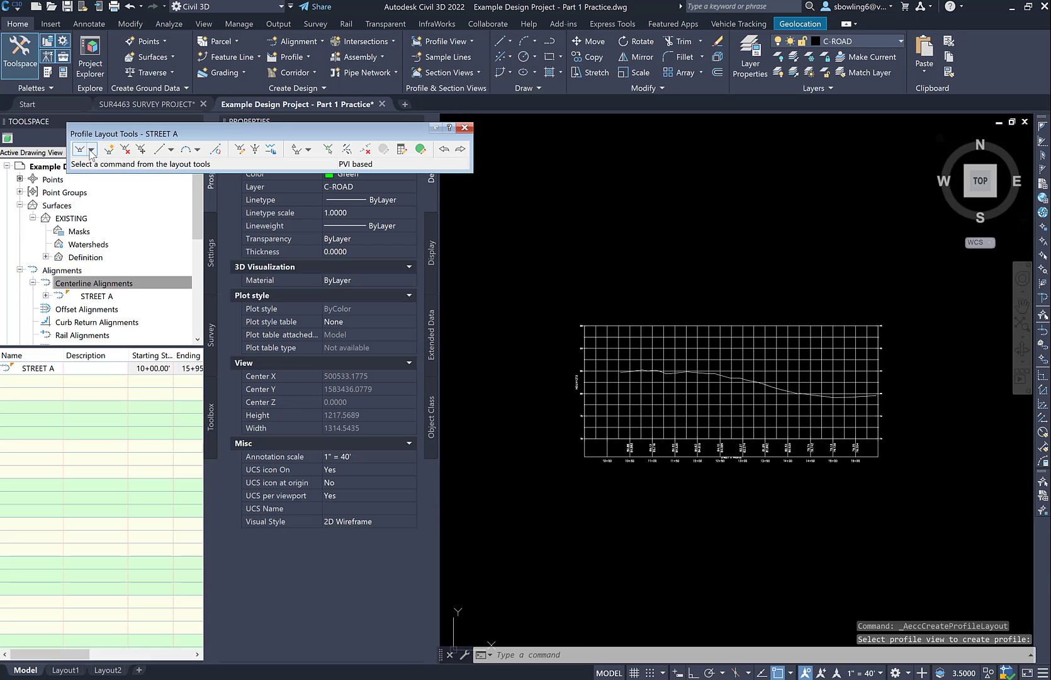
Draw a tangent without curves from the start of existing ground to about station 14+98, elevation about 75.9, with object snap off for the end point
{"action": "left_click", "coordinate": [92, 149]}
{"action": "left_click", "coordinate": [103, 164]}
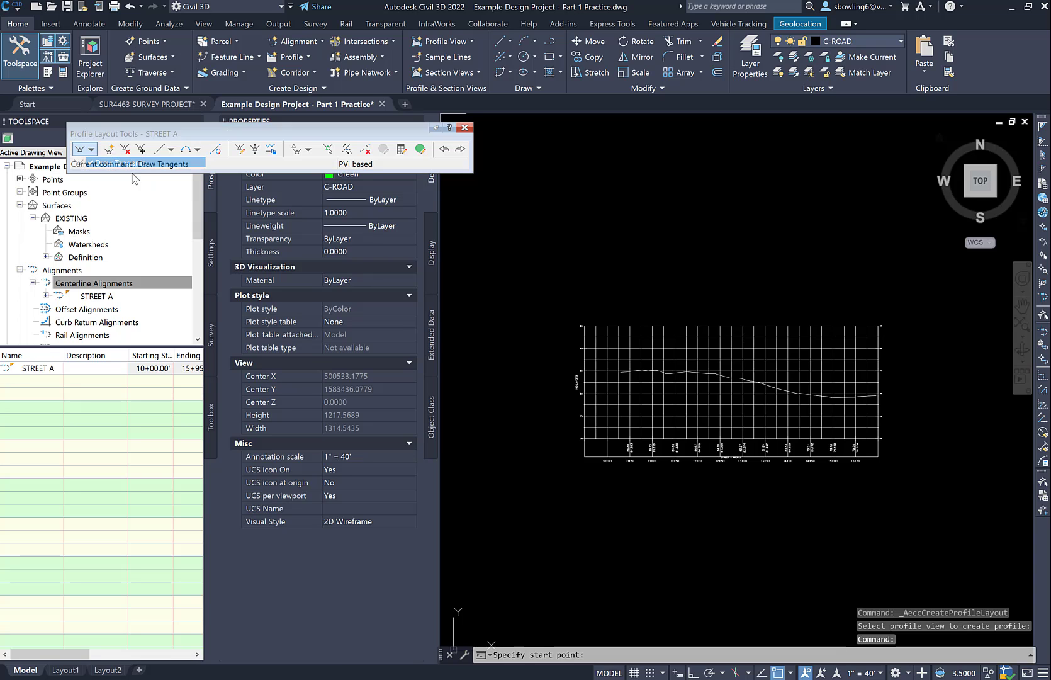
{"action": "left_click", "coordinate": [621, 372]}
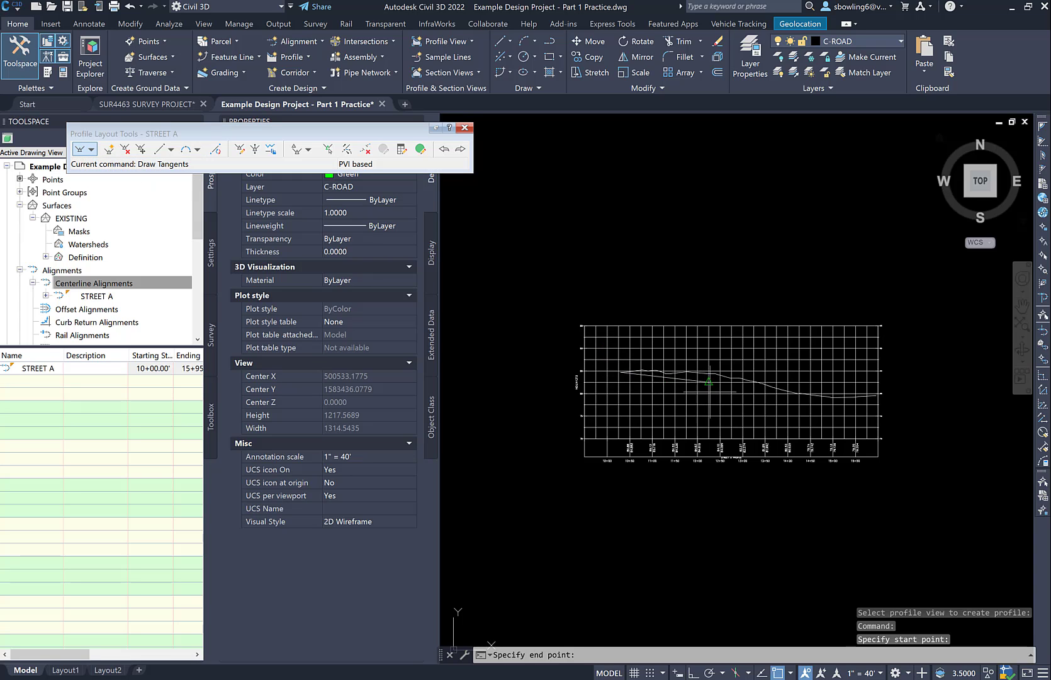
{"action": "scroll", "coordinate": [749, 394], "scroll_direction": "up", "scroll_amount": 2}
{"action": "scroll", "coordinate": [914, 431], "scroll_direction": "up", "scroll_amount": 2}
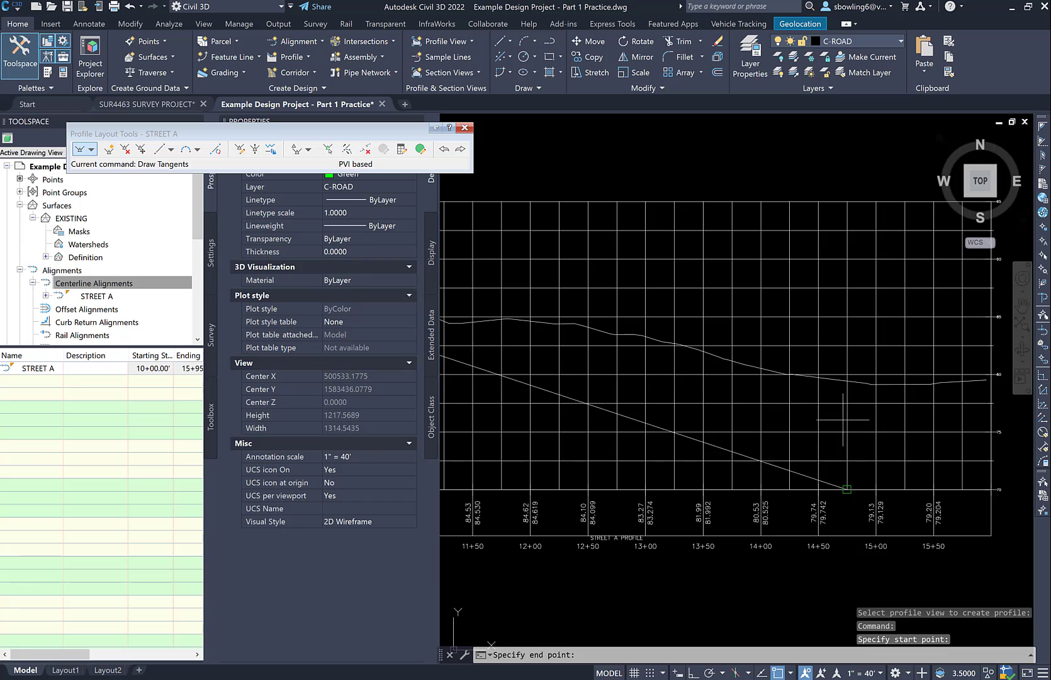
{"action": "key", "text": "F3"}
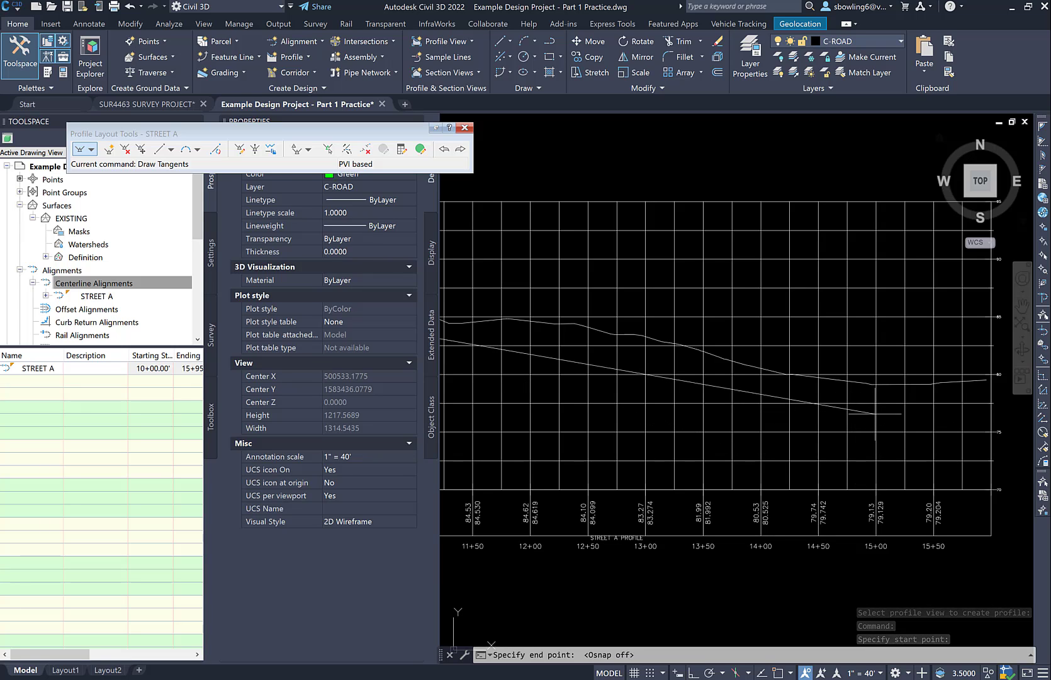
{"action": "left_click", "coordinate": [874, 421]}
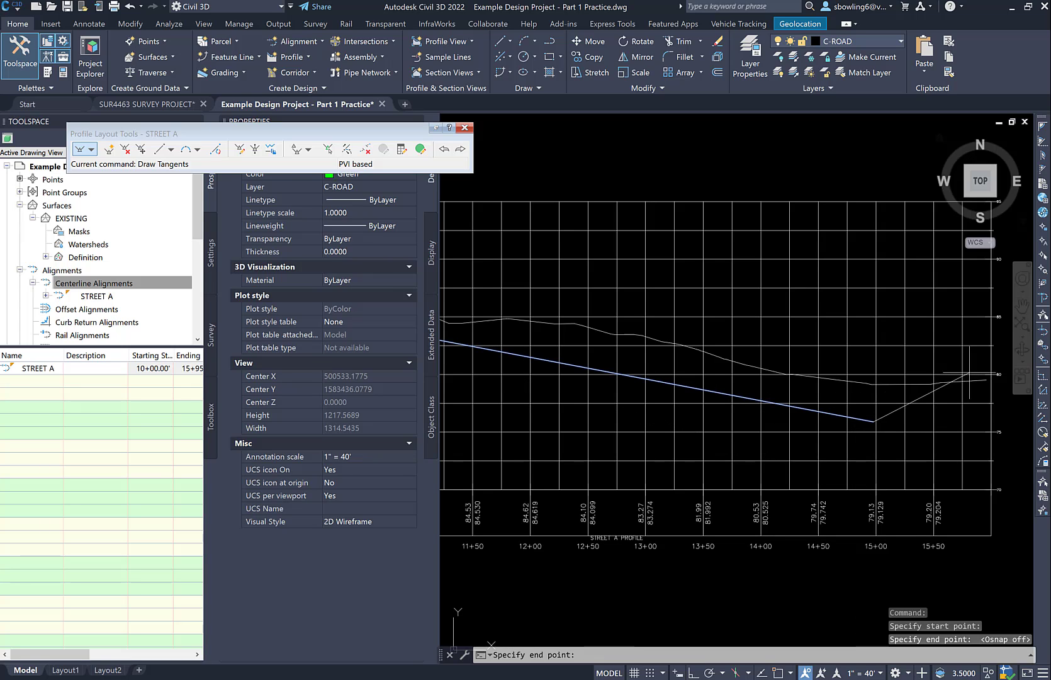
Draw a second tangent from the low point to the endpoint of the existing-ground profile and finish the layout
{"action": "right_click", "coordinate": [991, 381], "text": "shift"}
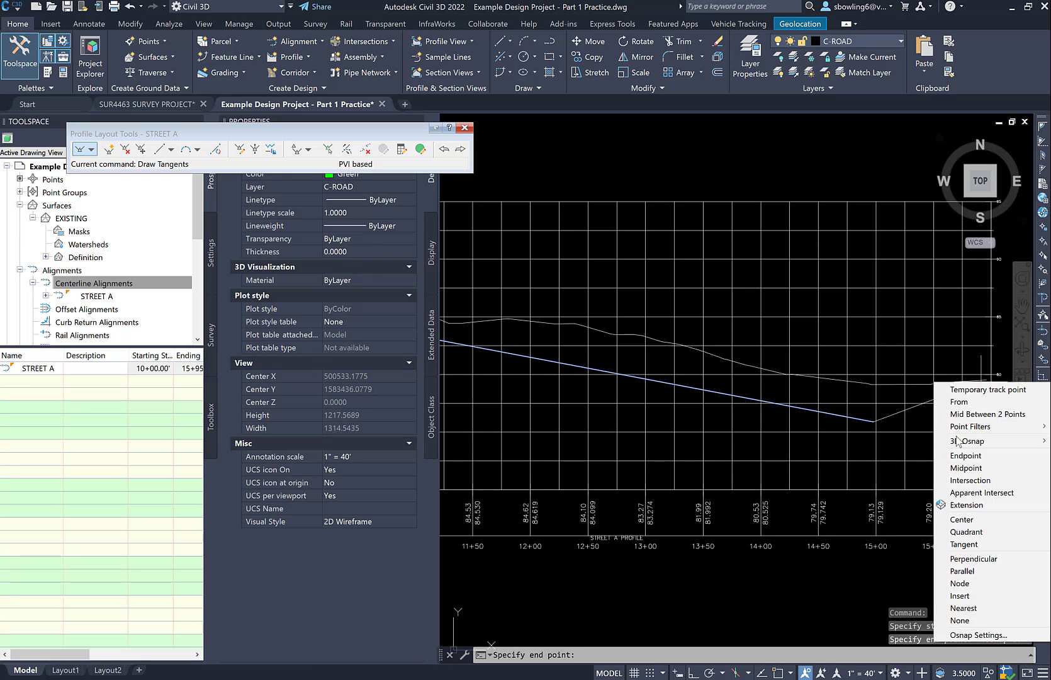
{"action": "left_click", "coordinate": [966, 455]}
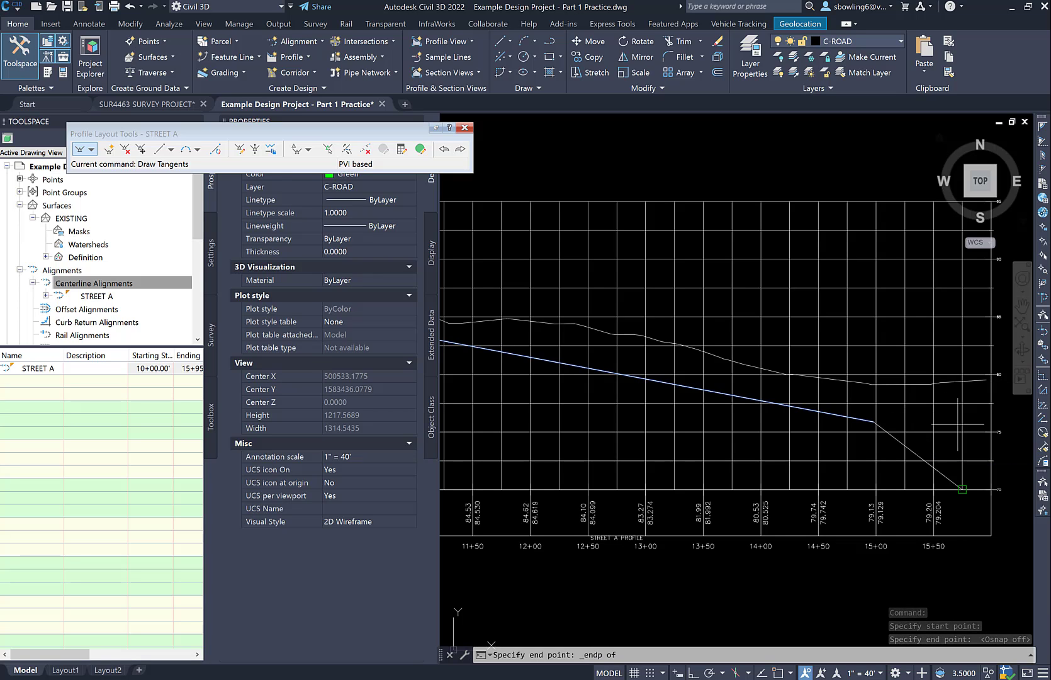
{"action": "left_click", "coordinate": [987, 380]}
{"action": "key", "text": "Escape"}
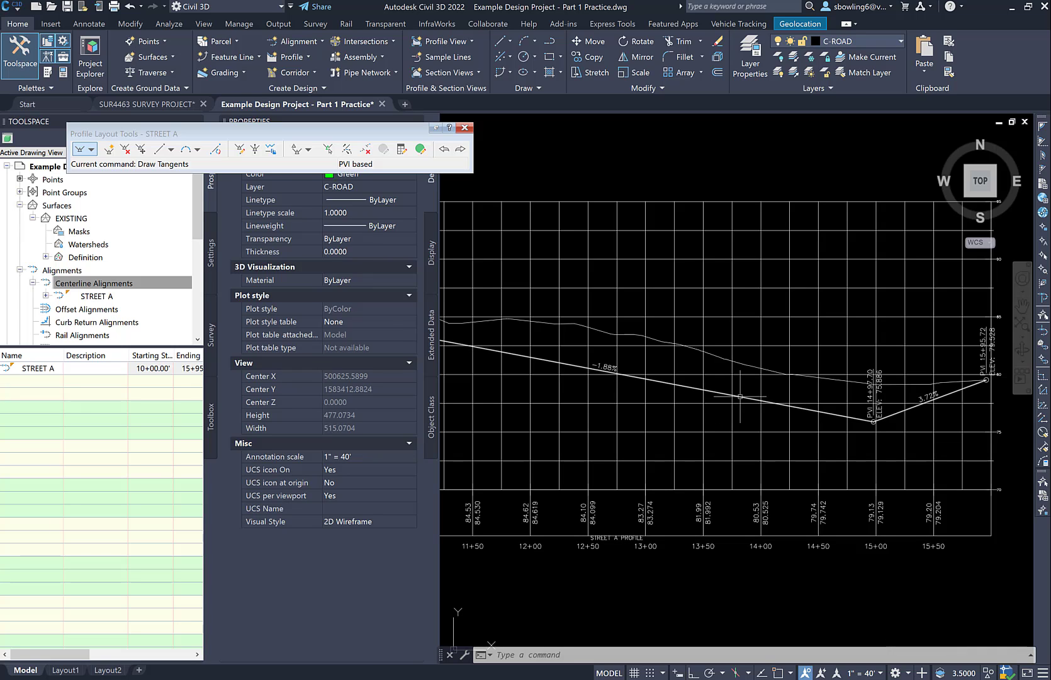
Undo the drawn tangents and the creation of the STREET A design profile
{"action": "left_click", "coordinate": [142, 7]}
{"action": "left_click", "coordinate": [62, 42]}
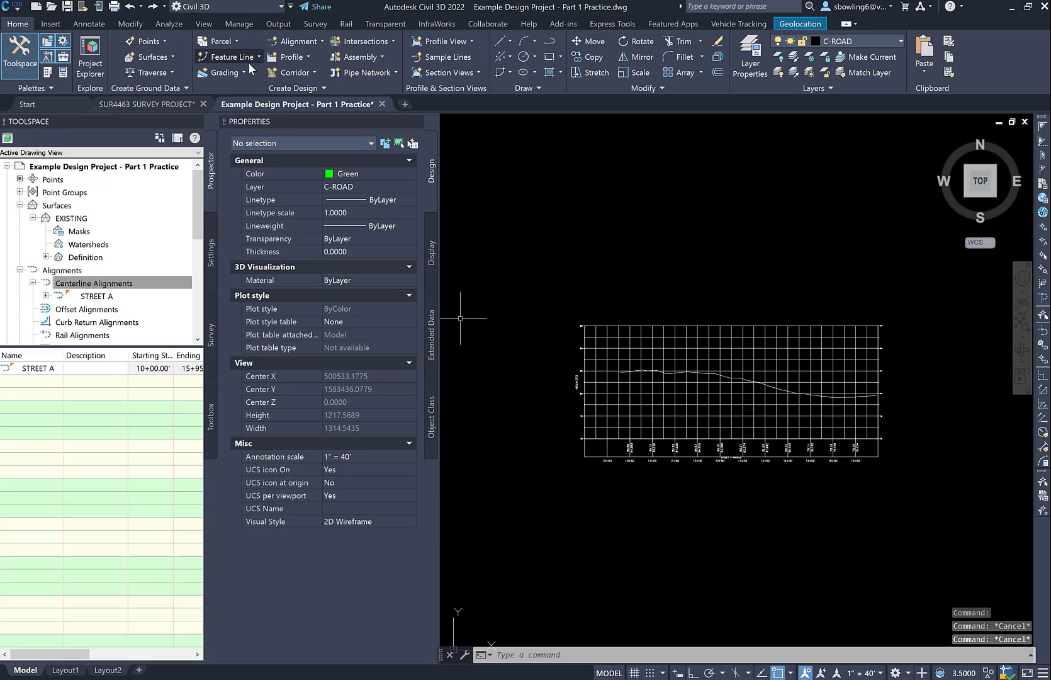
Create a layout profile named STREET A in the Street A profile view, keeping the Design Profile style and Complete Label Set
{"action": "left_click", "coordinate": [310, 57]}
{"action": "left_click", "coordinate": [248, 104]}
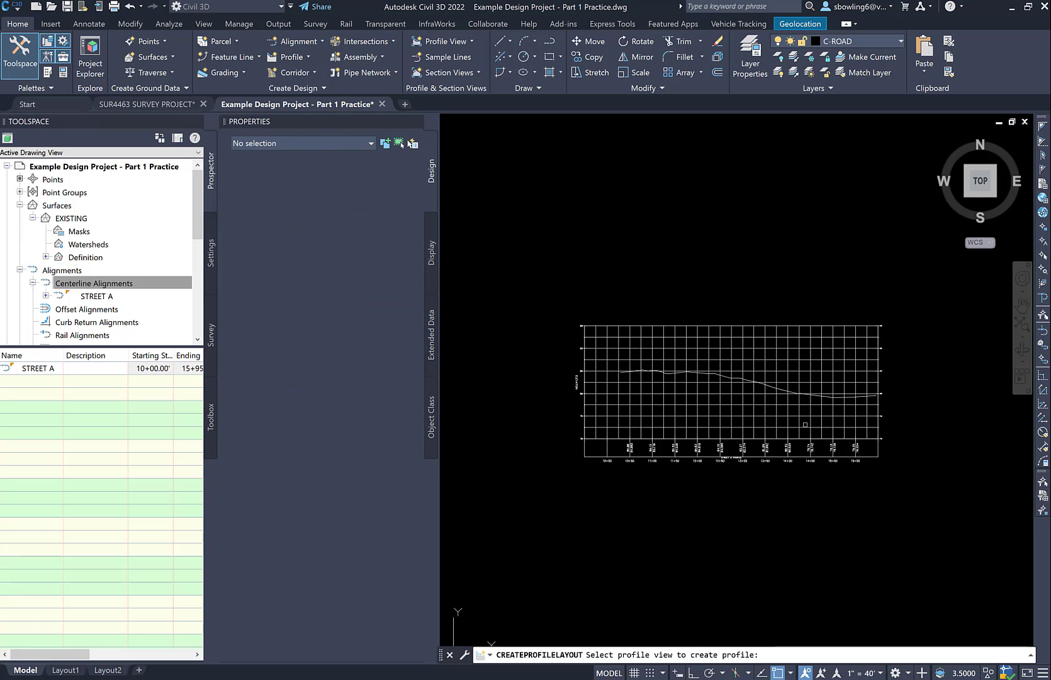
{"action": "left_click", "coordinate": [592, 394]}
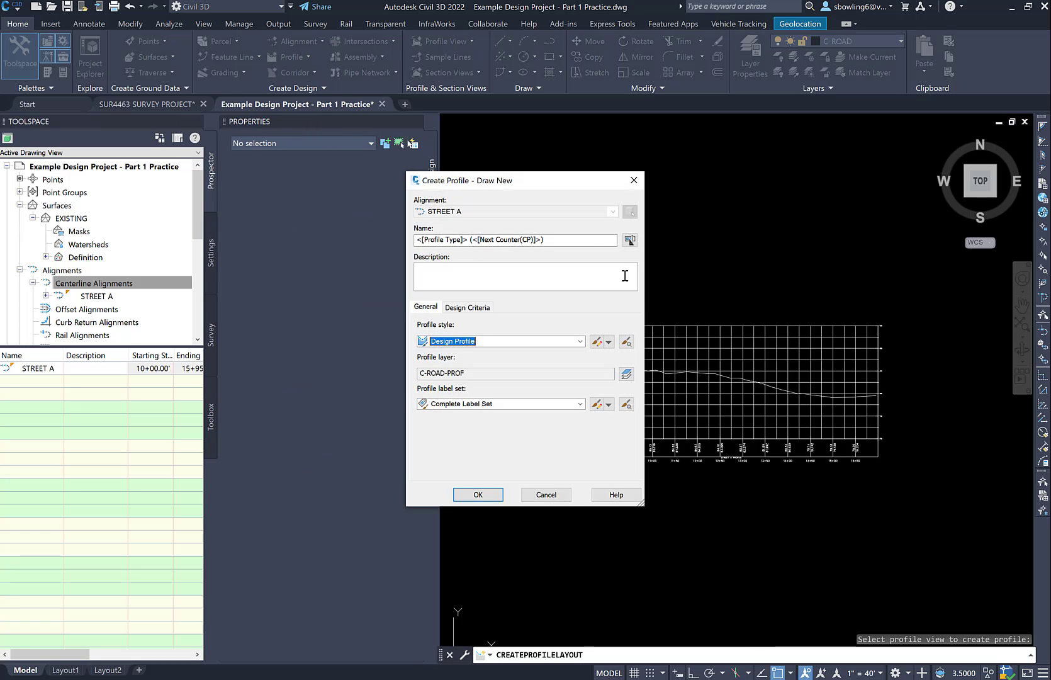
{"action": "left_click", "coordinate": [515, 240]}
{"action": "type", "text": "ST"}
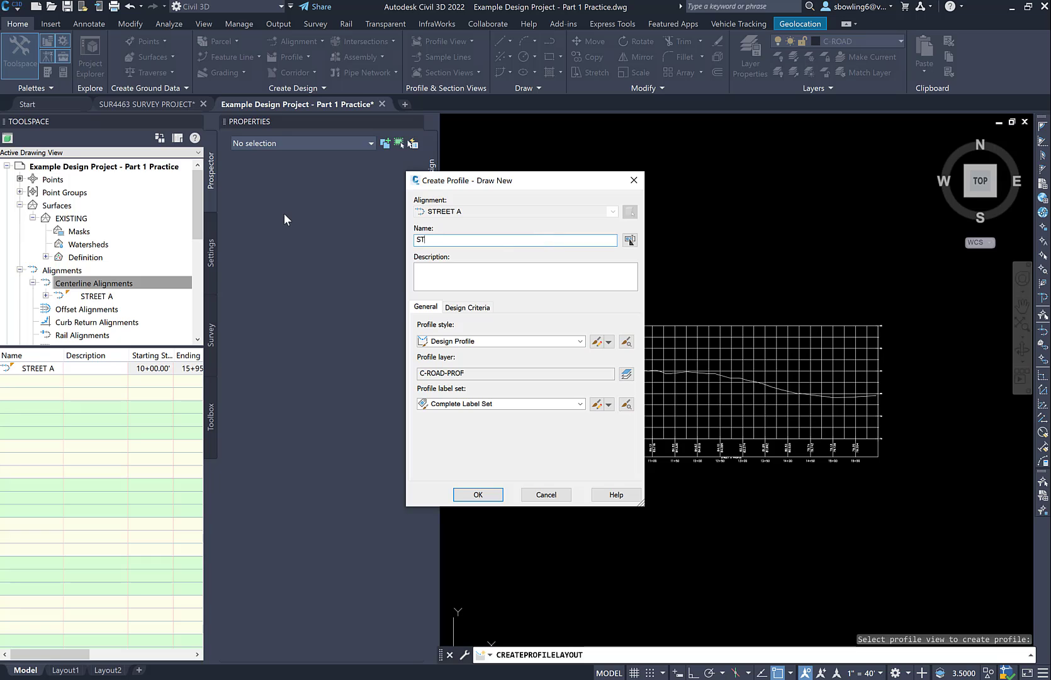
{"action": "type", "text": "RE"}
{"action": "key", "text": "BackSpace"}
{"action": "key", "text": "BackSpace"}
{"action": "type", "text": "REET A"}
{"action": "left_click", "coordinate": [478, 496]}
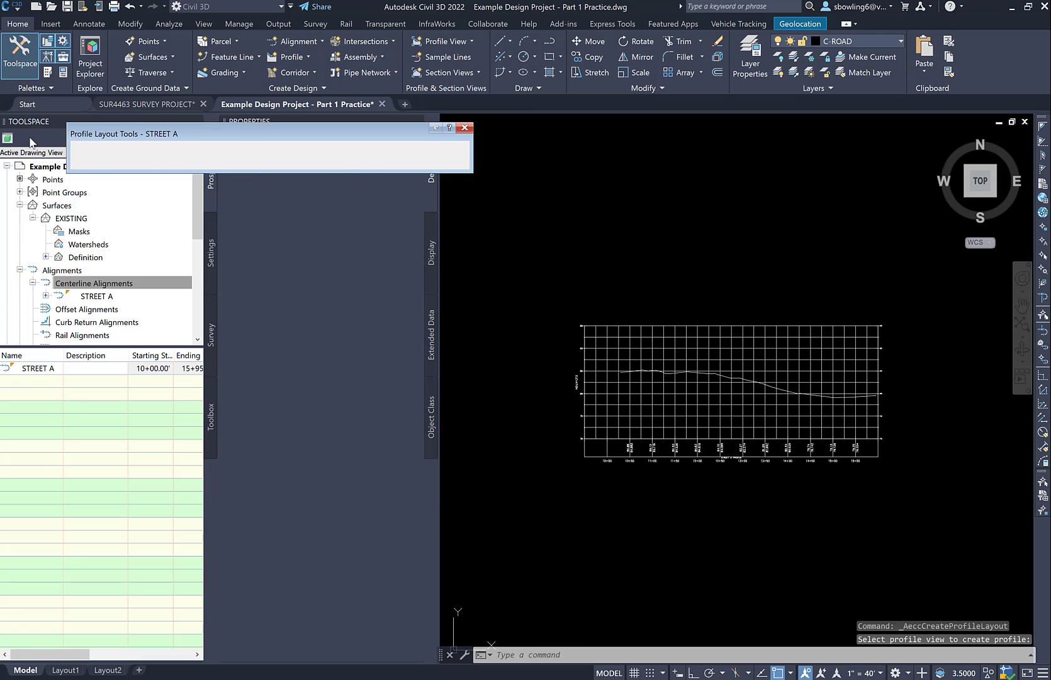
Draw a tangent with curves from the start of existing ground to about station 15+00, elevation about 75.3, with object snap off for the end point
{"action": "left_click", "coordinate": [91, 149]}
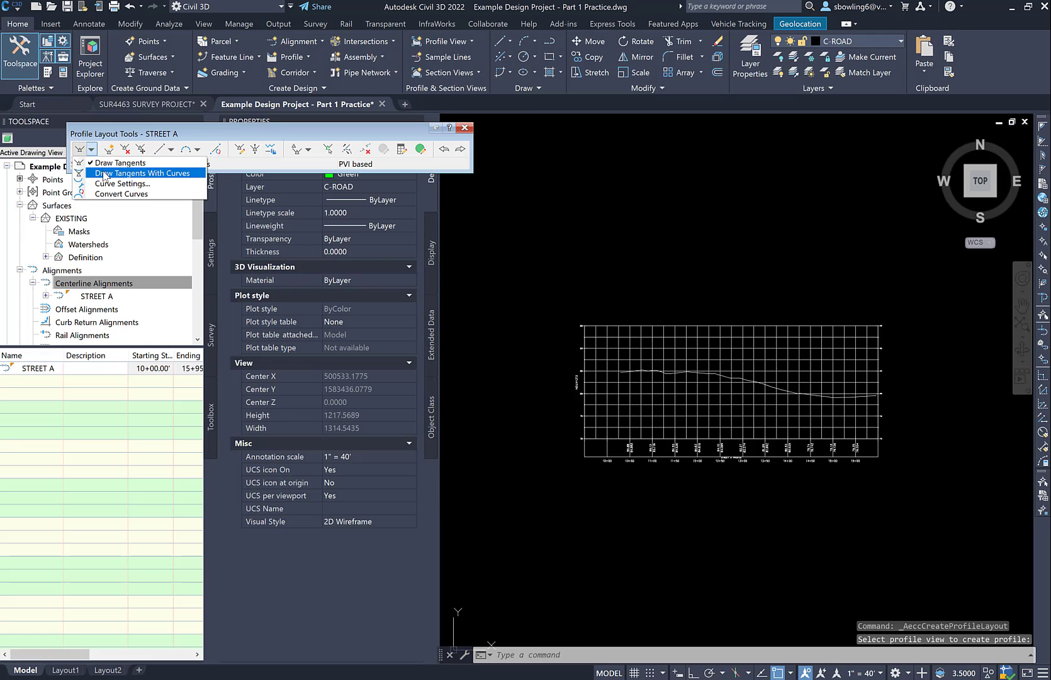
{"action": "left_click", "coordinate": [104, 176]}
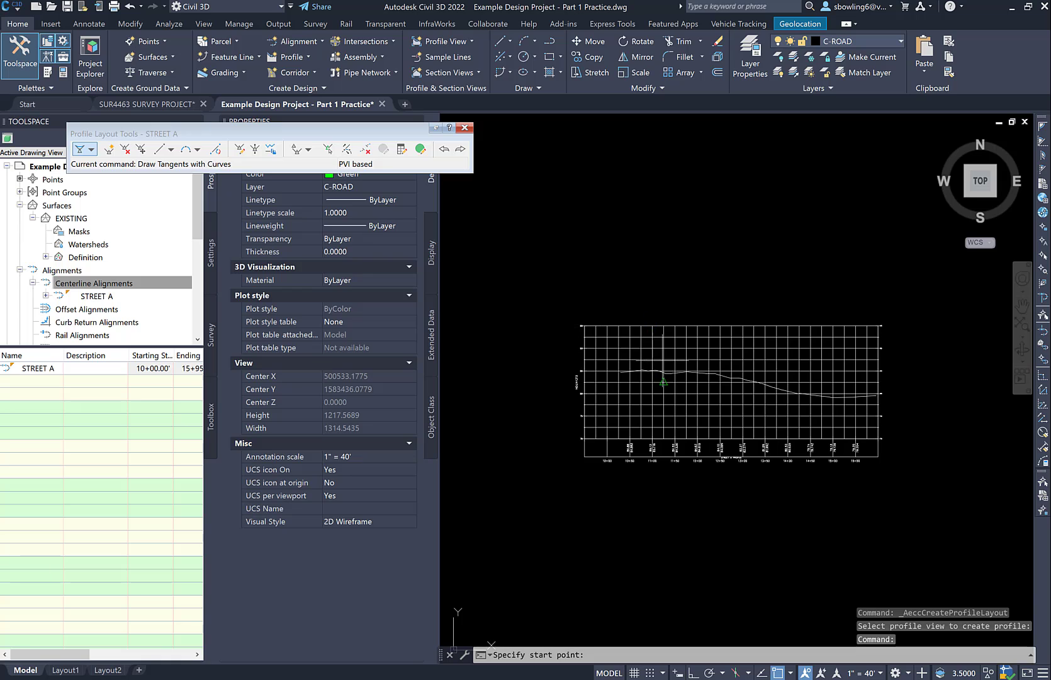
{"action": "scroll", "coordinate": [609, 373], "scroll_direction": "up", "scroll_amount": 5}
{"action": "left_click", "coordinate": [628, 381]}
{"action": "scroll", "coordinate": [572, 386], "scroll_direction": "down", "scroll_amount": 5}
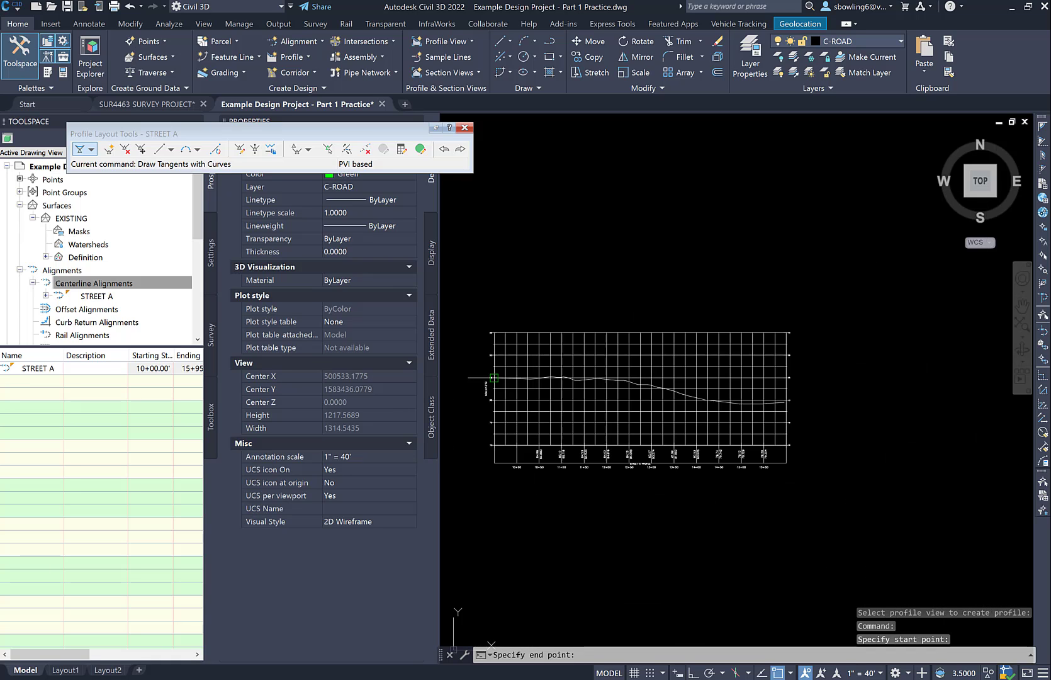
{"action": "key", "text": "F3"}
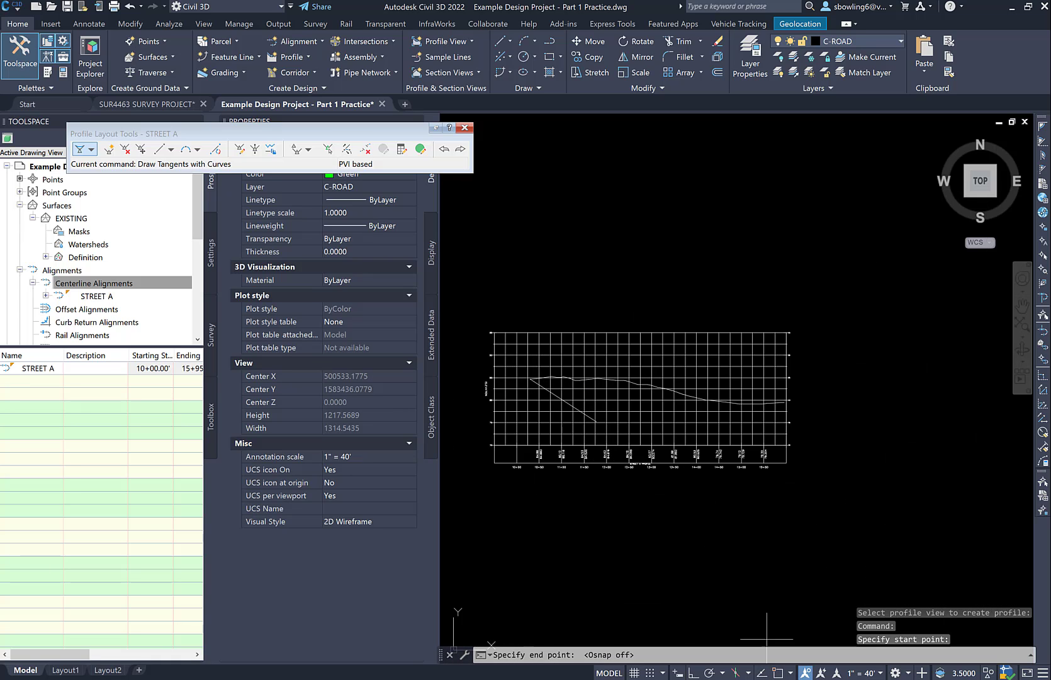
{"action": "left_click", "coordinate": [741, 420]}
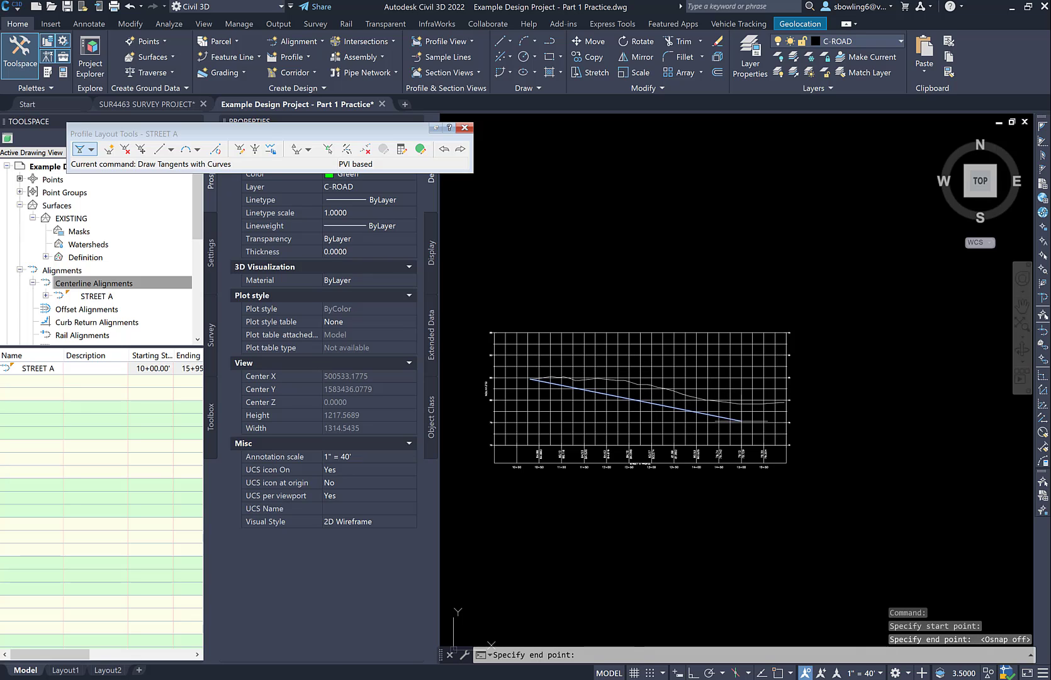
Draw the second tangent to the endpoint of the existing-ground profile and finish the layout
{"action": "right_click", "coordinate": [777, 395], "text": "shift"}
{"action": "left_click", "coordinate": [809, 469]}
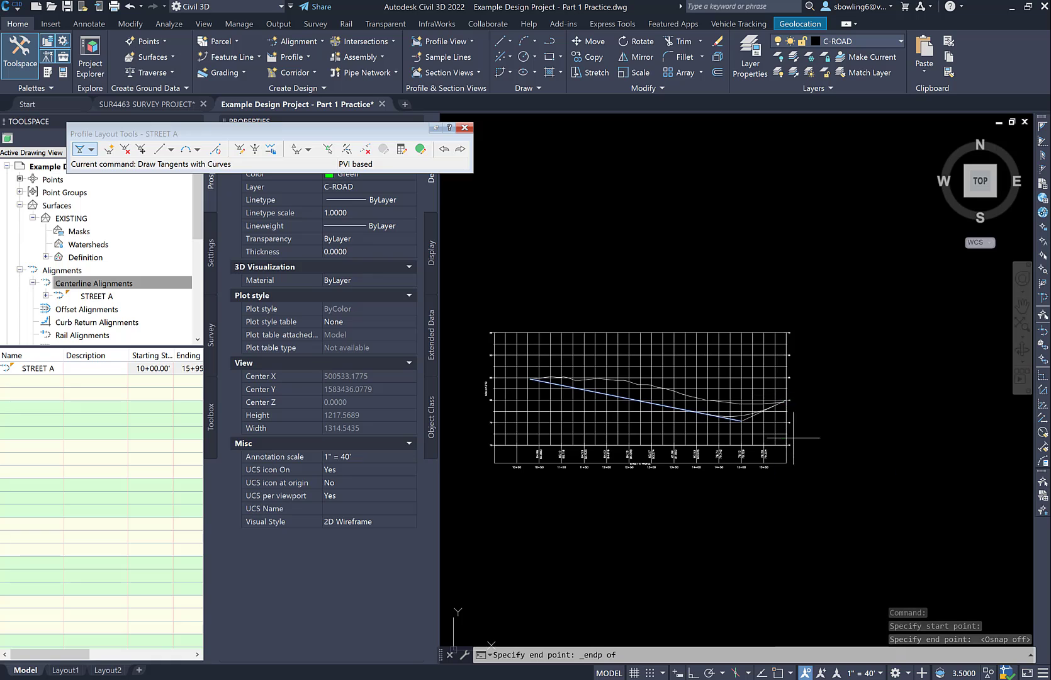
{"action": "left_click", "coordinate": [784, 402]}
{"action": "key", "text": "Return"}
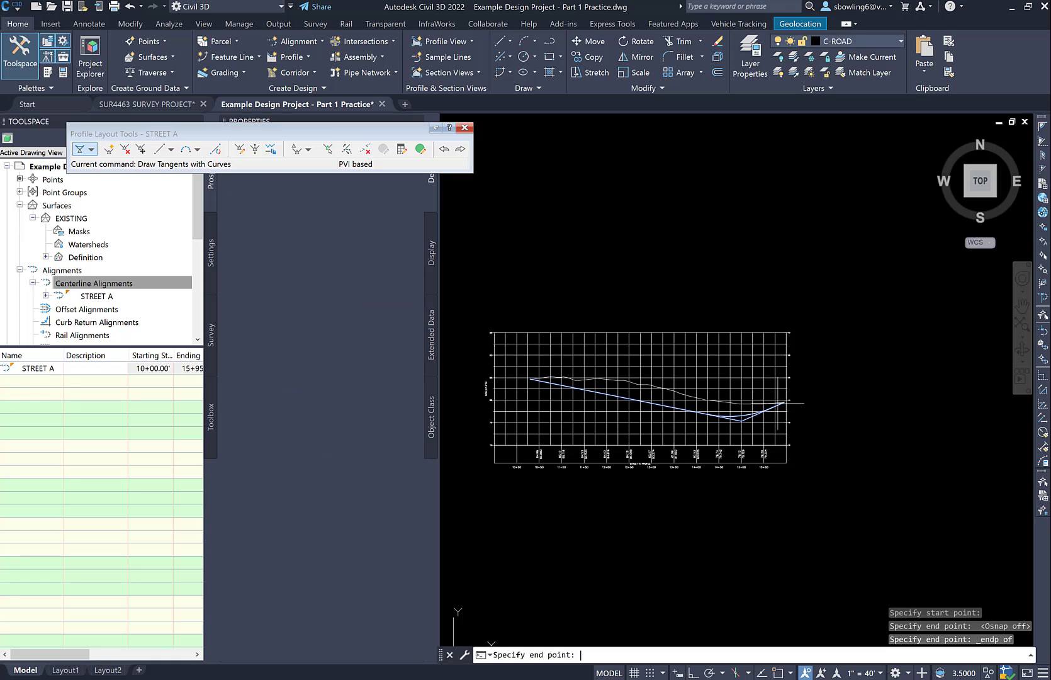
Move the sag curve label down from above the grid into the profile view, above the existing-ground line
{"action": "scroll", "coordinate": [752, 406], "scroll_direction": "up", "scroll_amount": 4}
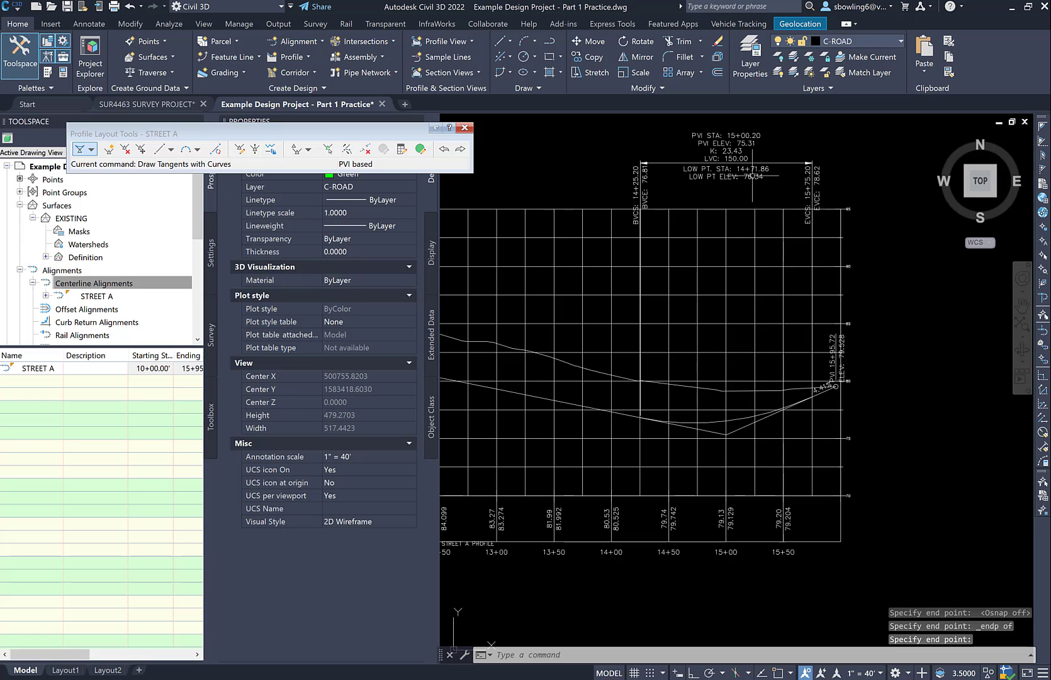
{"action": "left_click", "coordinate": [730, 169]}
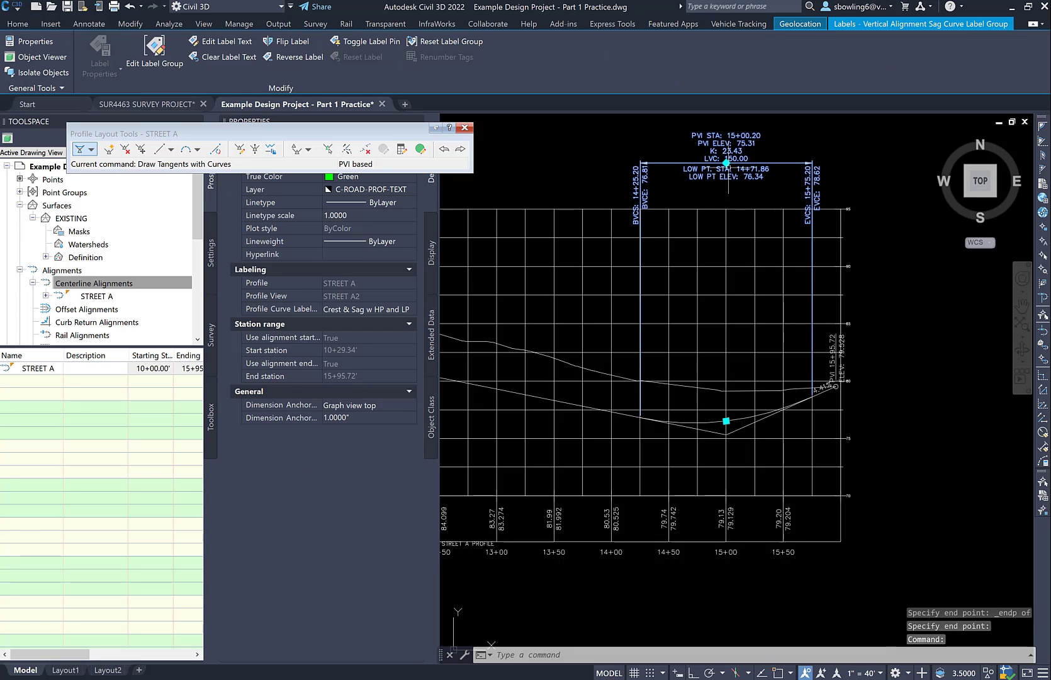
{"action": "left_click", "coordinate": [727, 163]}
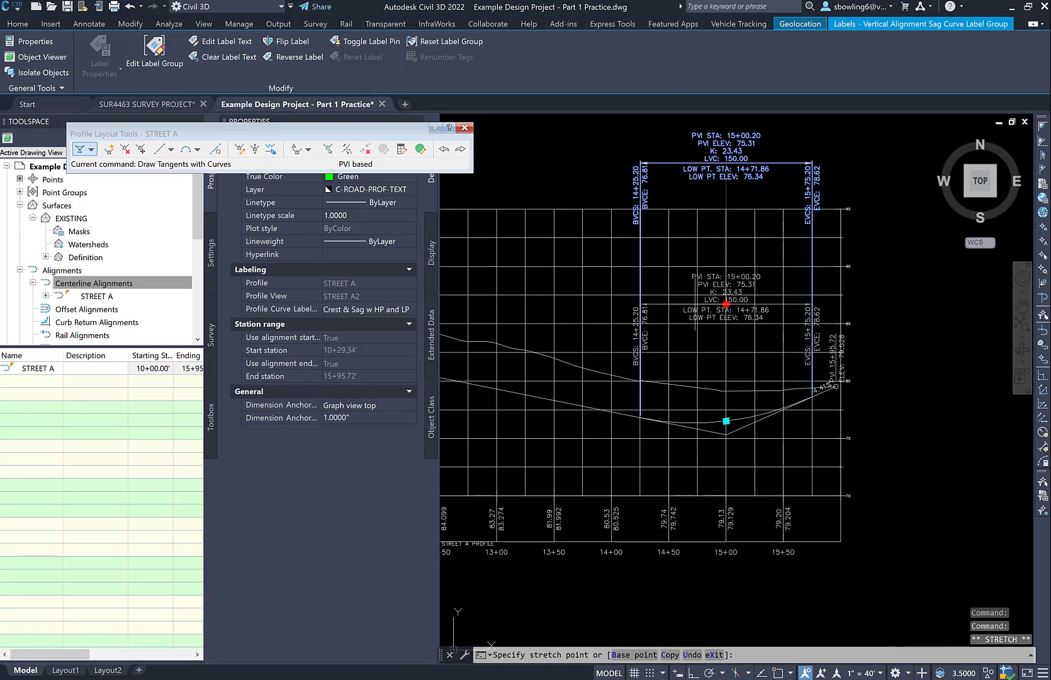
{"action": "key", "text": "Escape"}
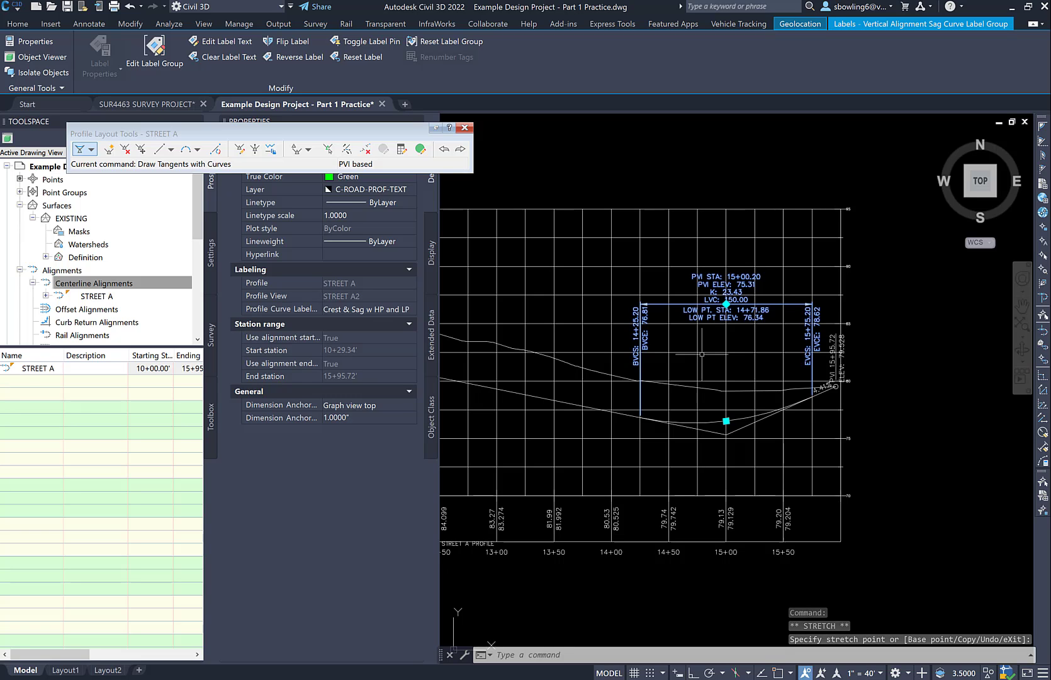
{"action": "key", "text": "Escape"}
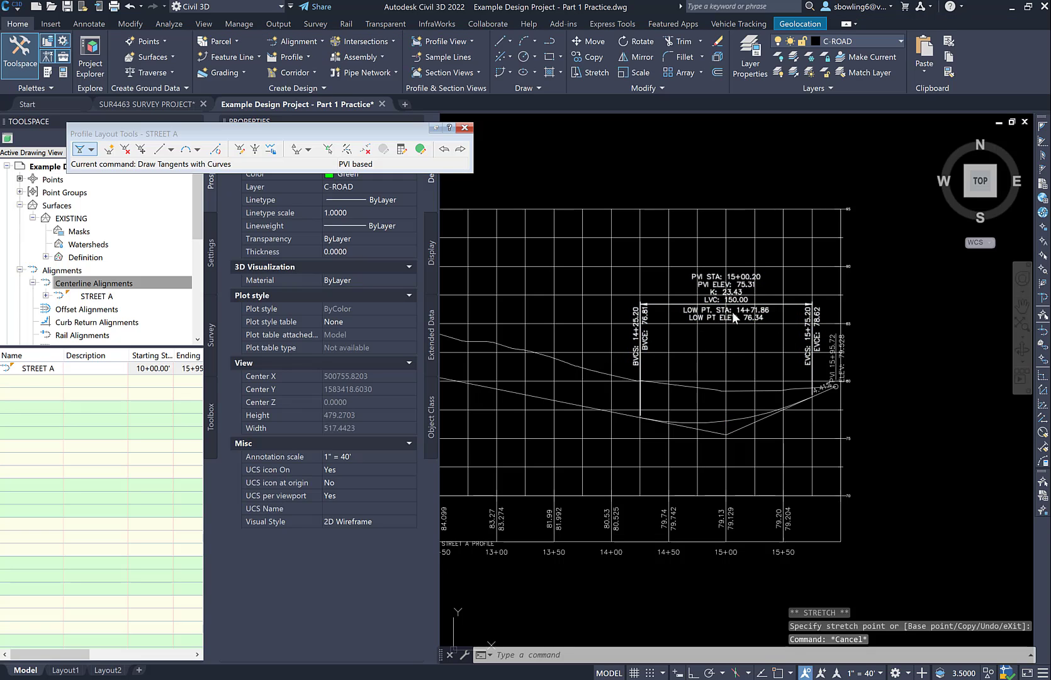
Examine the STREET A design profile's tangents, sag curve and curve label against the existing ground
{"action": "left_click", "coordinate": [688, 429]}
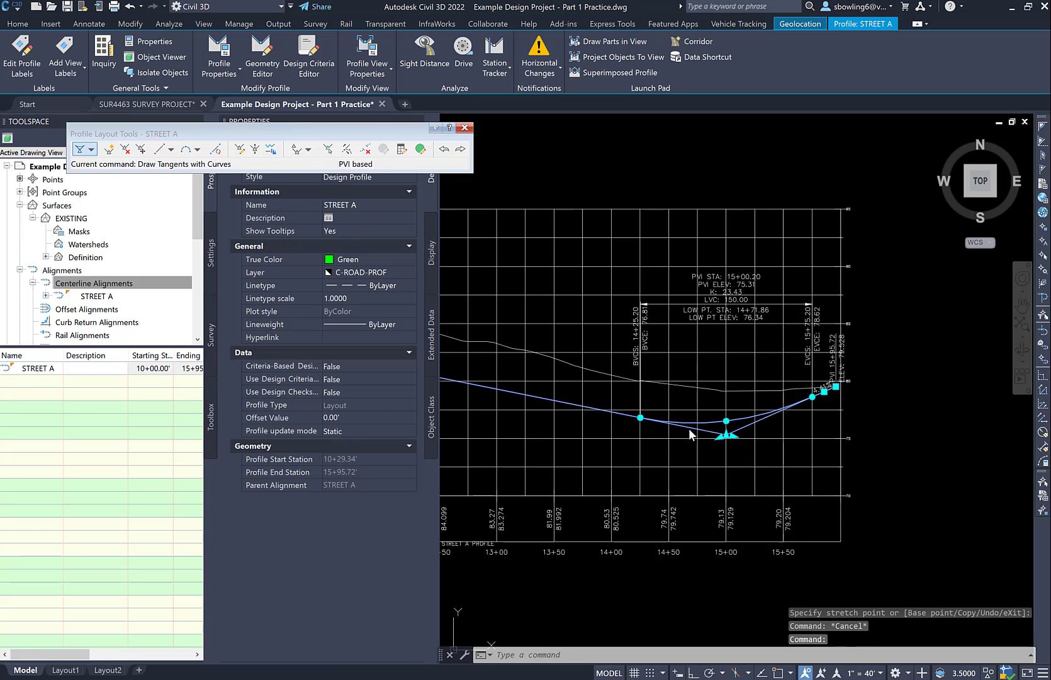
{"action": "mouse_move", "coordinate": [688, 428]}
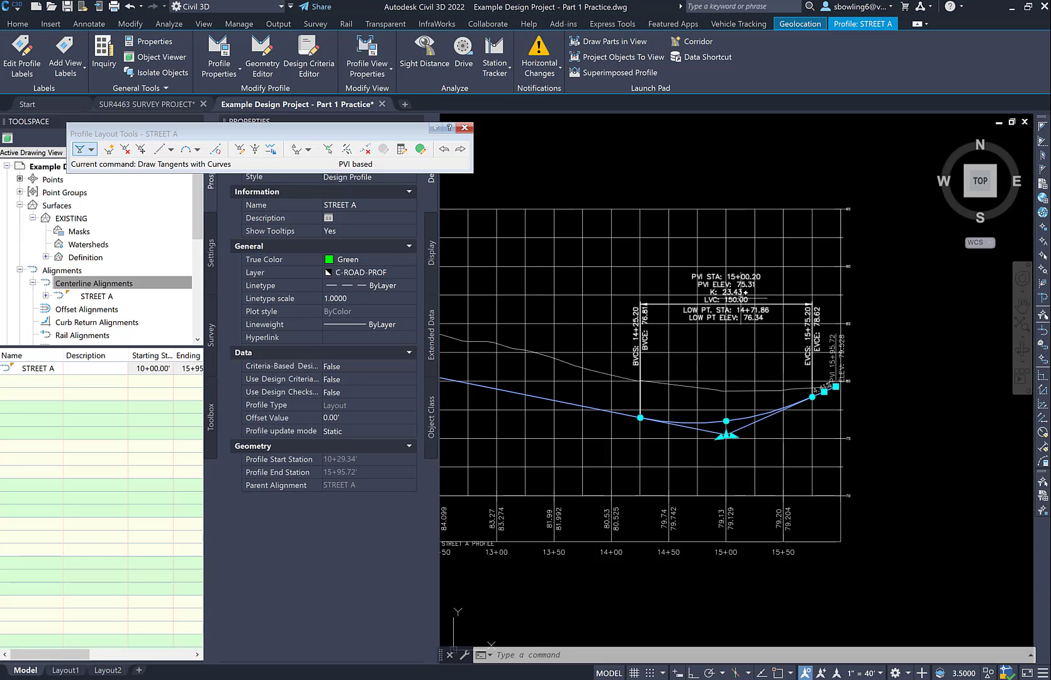
{"action": "key", "text": "Escape"}
{"action": "key", "text": "Escape"}
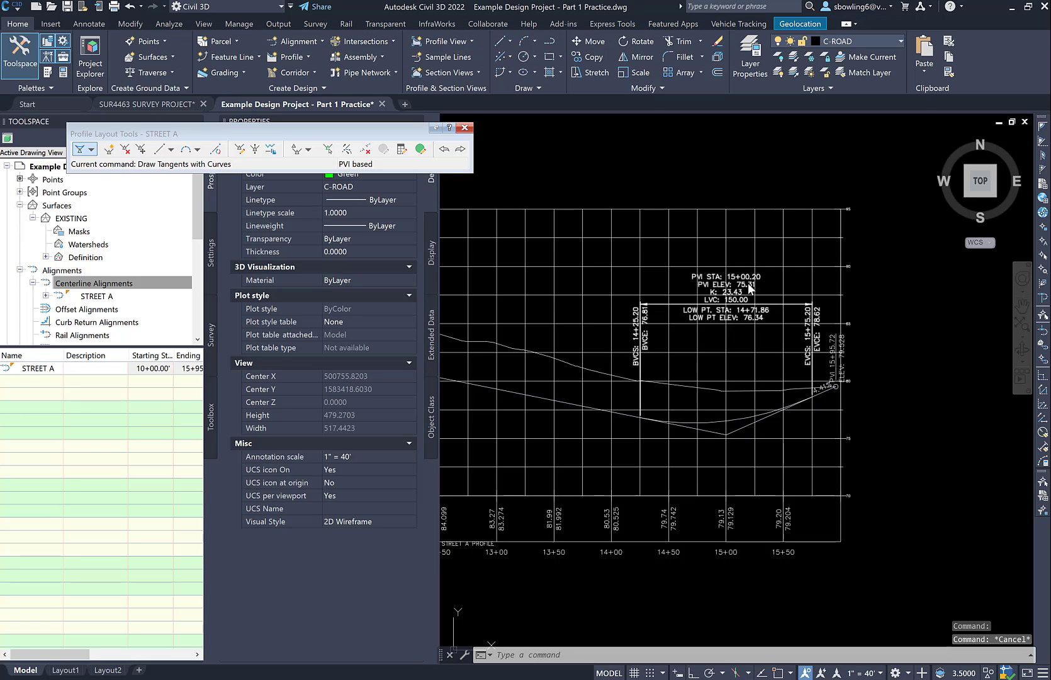
{"action": "left_click", "coordinate": [708, 429]}
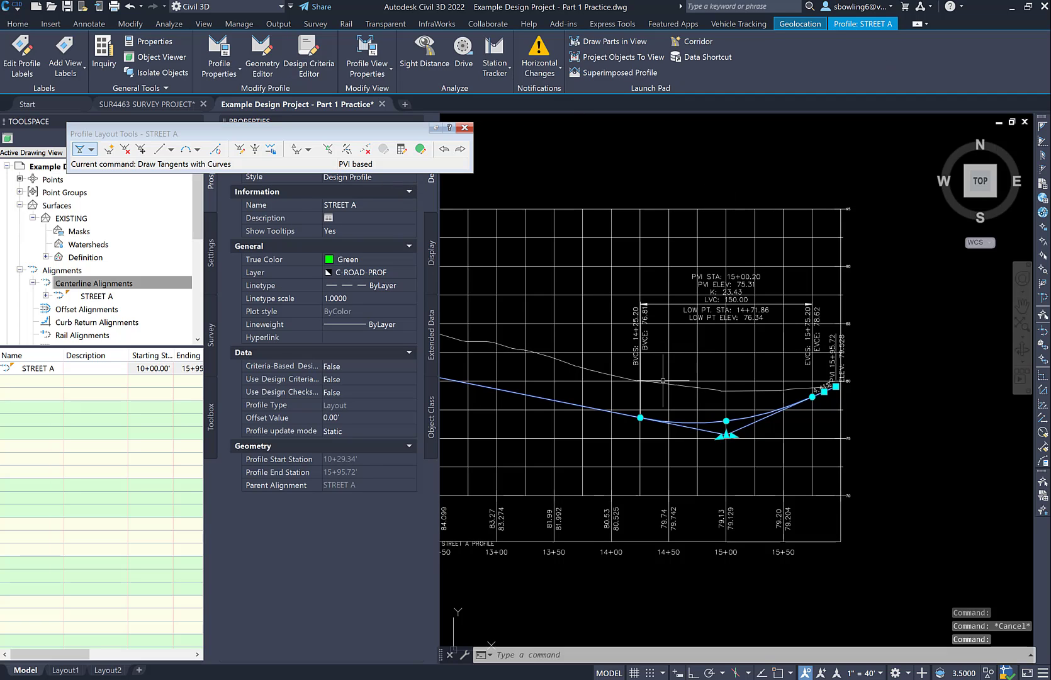
{"action": "scroll", "coordinate": [760, 377], "scroll_direction": "down", "scroll_amount": 2}
{"action": "middle_click_drag", "start_coordinate": [509, 367], "coordinate": [552, 386]}
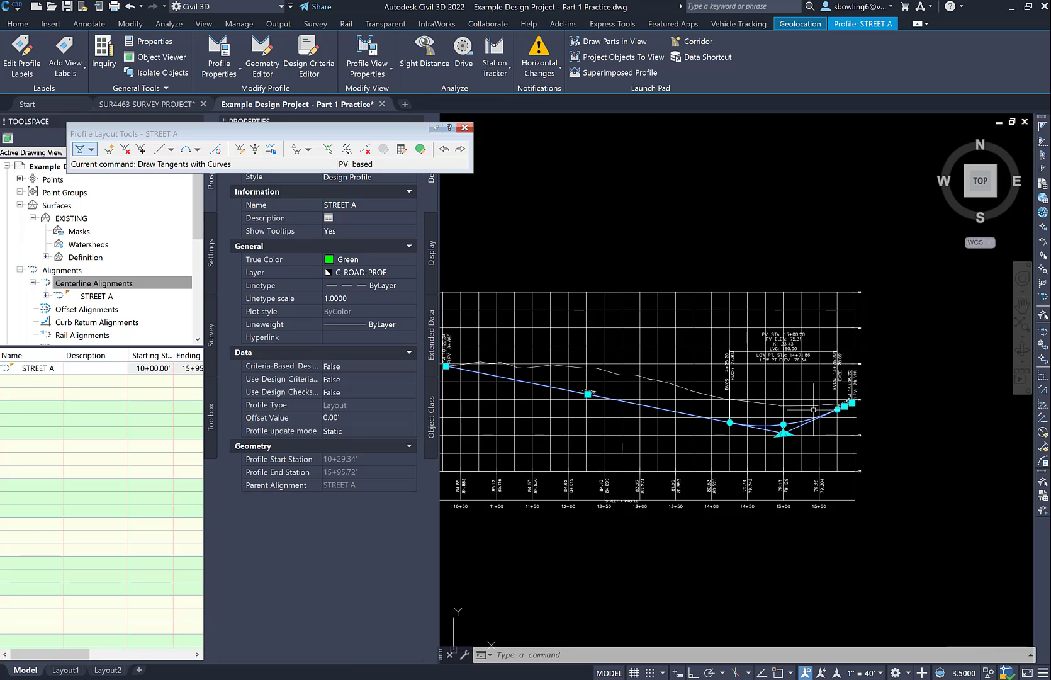
{"action": "scroll", "coordinate": [785, 425], "scroll_direction": "up", "scroll_amount": 4}
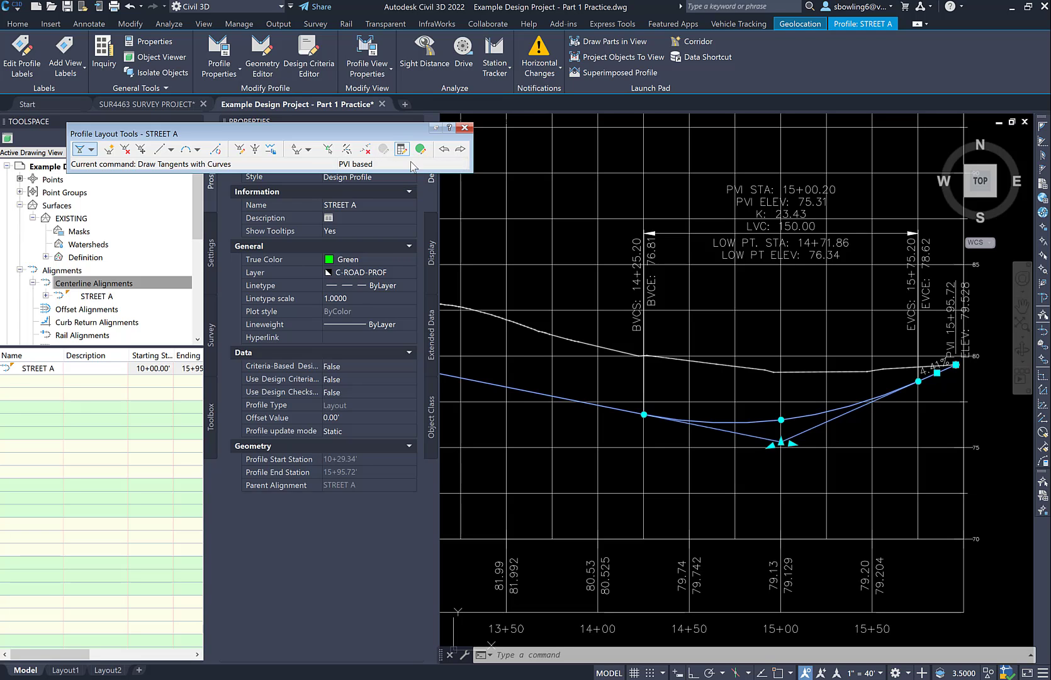
Open the STREET A profile's entity grid and set the station of the sag PVI to 15+13
{"action": "key", "text": "Escape"}
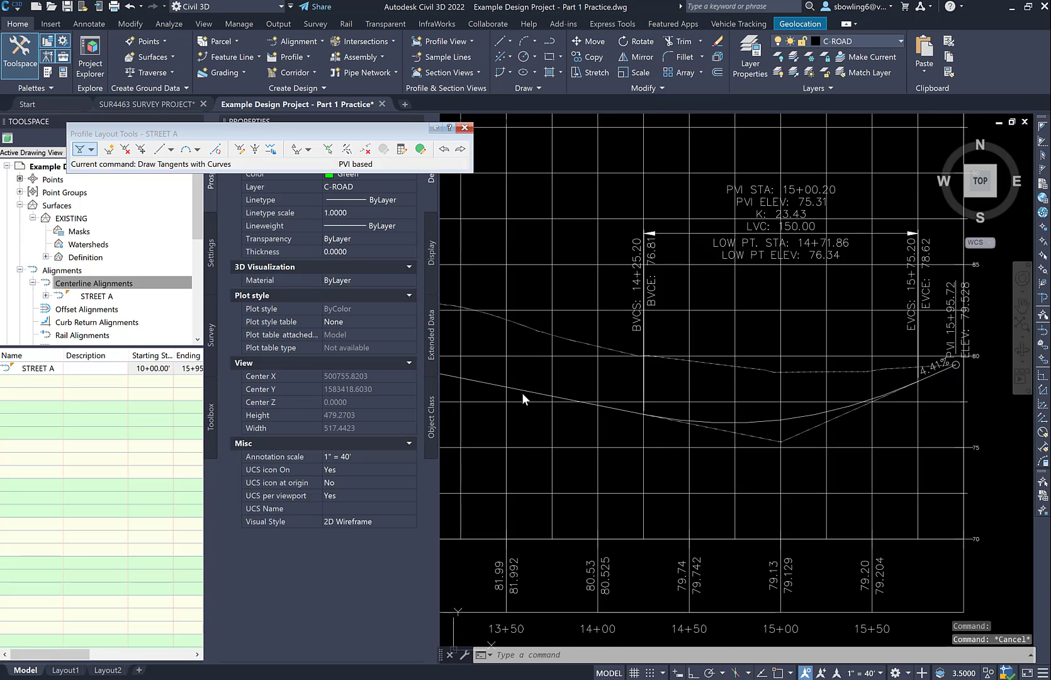
{"action": "left_click", "coordinate": [522, 395]}
{"action": "key", "text": "Escape"}
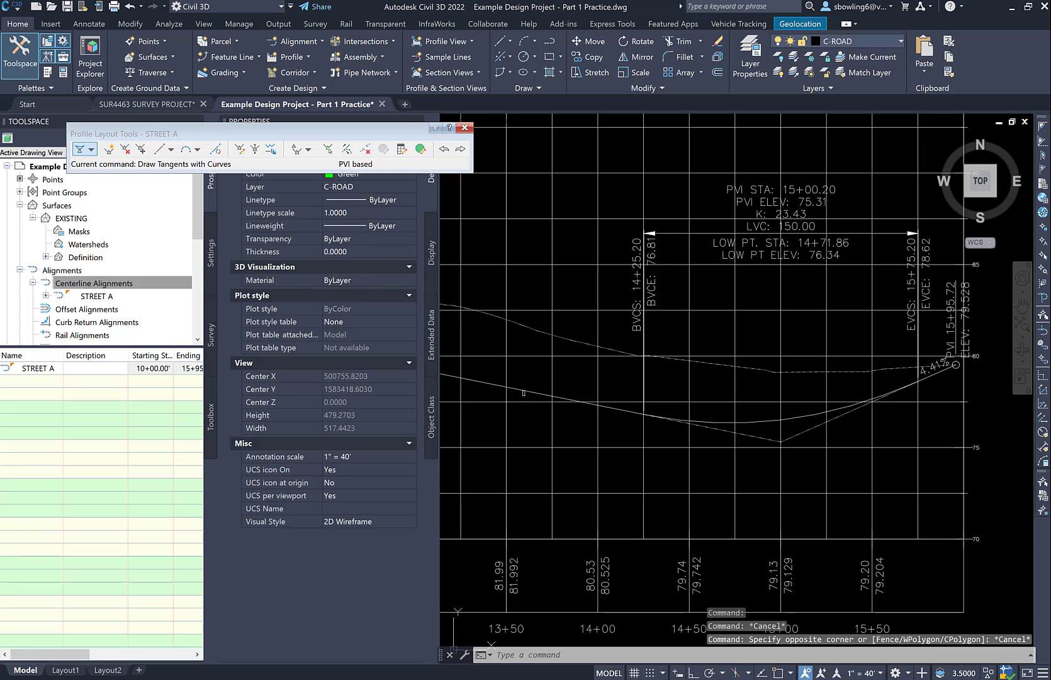
{"action": "left_click", "coordinate": [523, 391]}
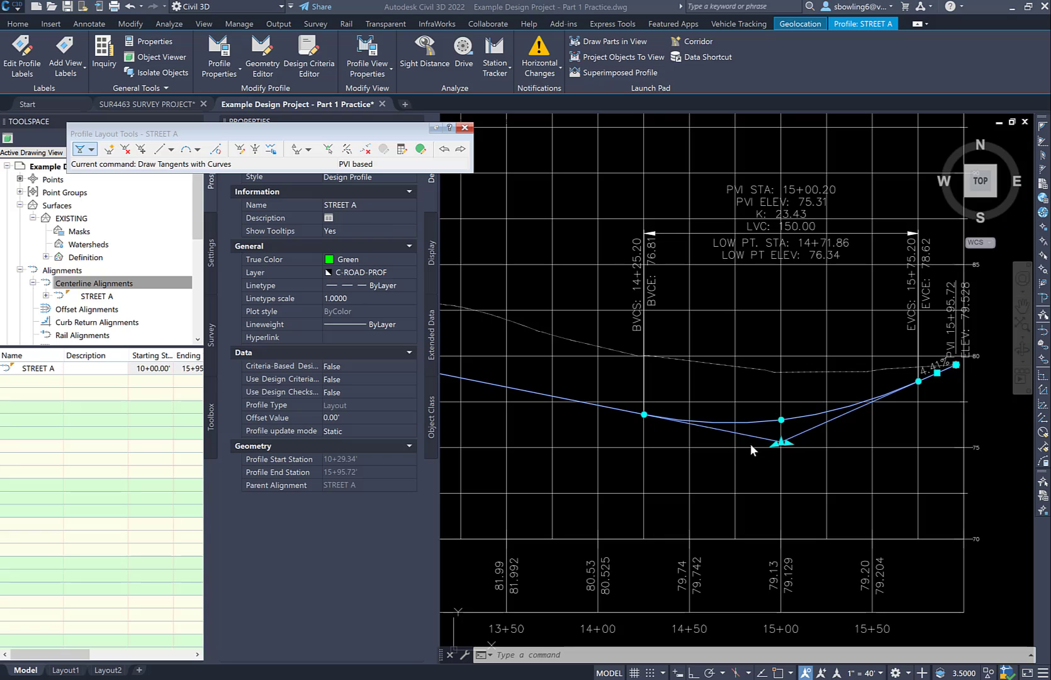
{"action": "left_click", "coordinate": [421, 149]}
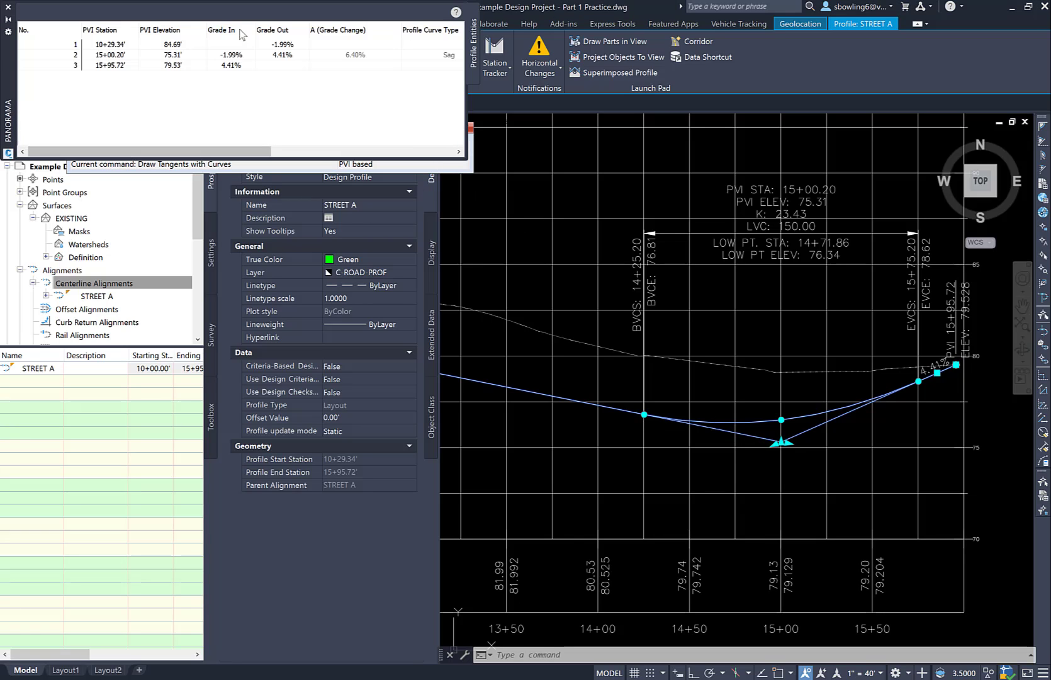
{"action": "left_click_drag", "start_coordinate": [5, 55], "coordinate": [215, 317]}
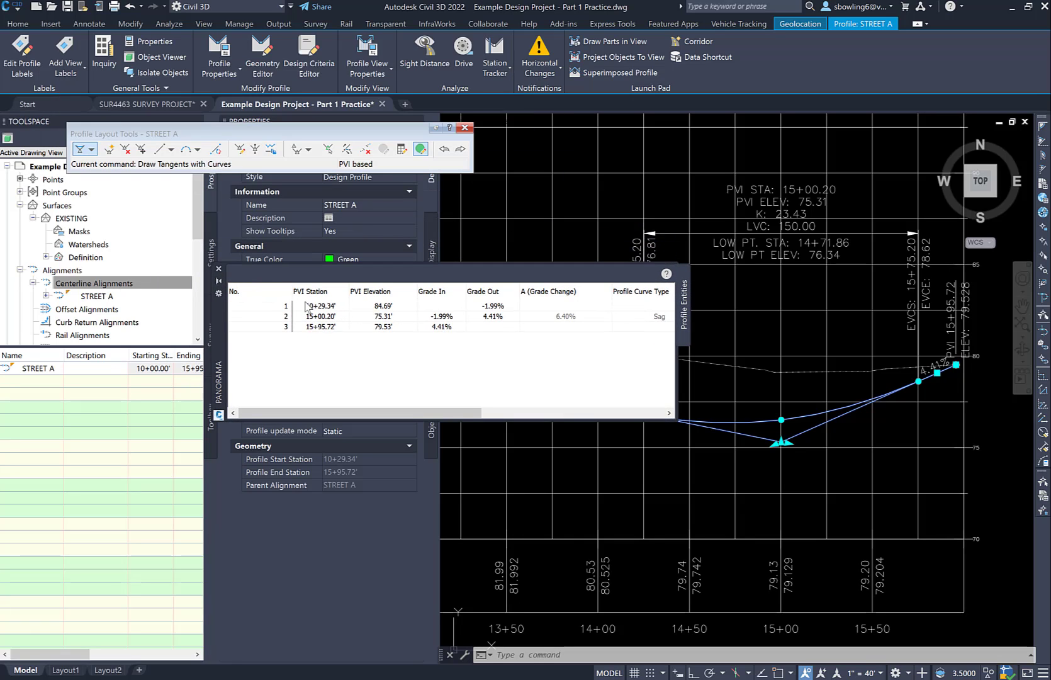
{"action": "double_click", "coordinate": [384, 316]}
{"action": "left_click", "coordinate": [336, 316]}
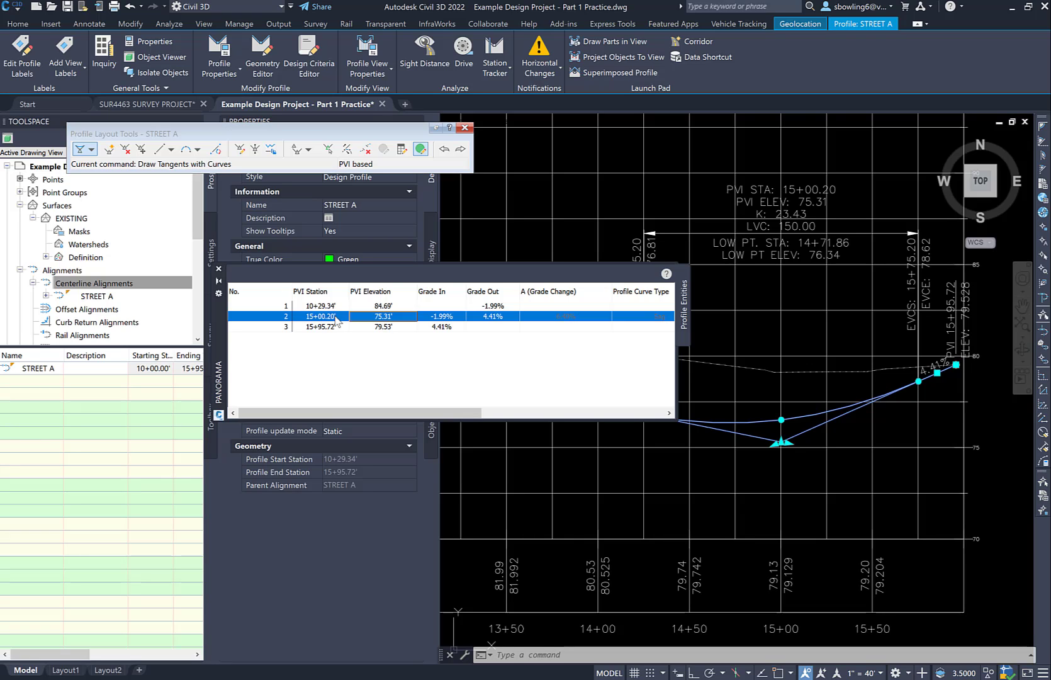
{"action": "left_click", "coordinate": [336, 317]}
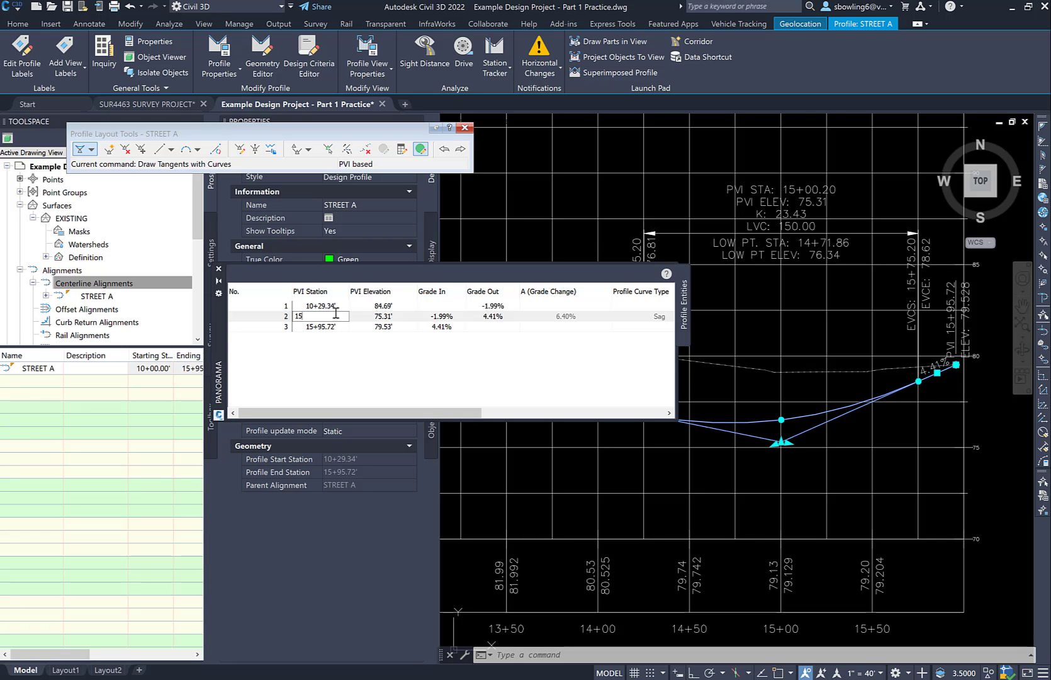
{"action": "type", "text": "1513"}
Set the sag PVI's elevation to 78 and close the profile entity grid
{"action": "left_click", "coordinate": [398, 315]}
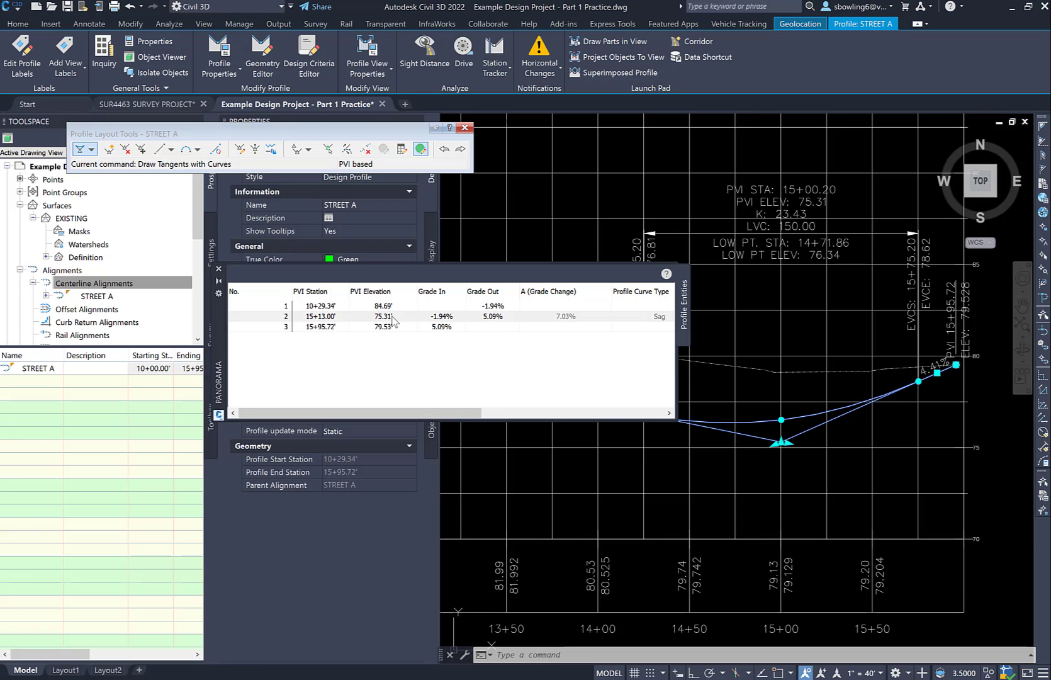
{"action": "left_click", "coordinate": [399, 315]}
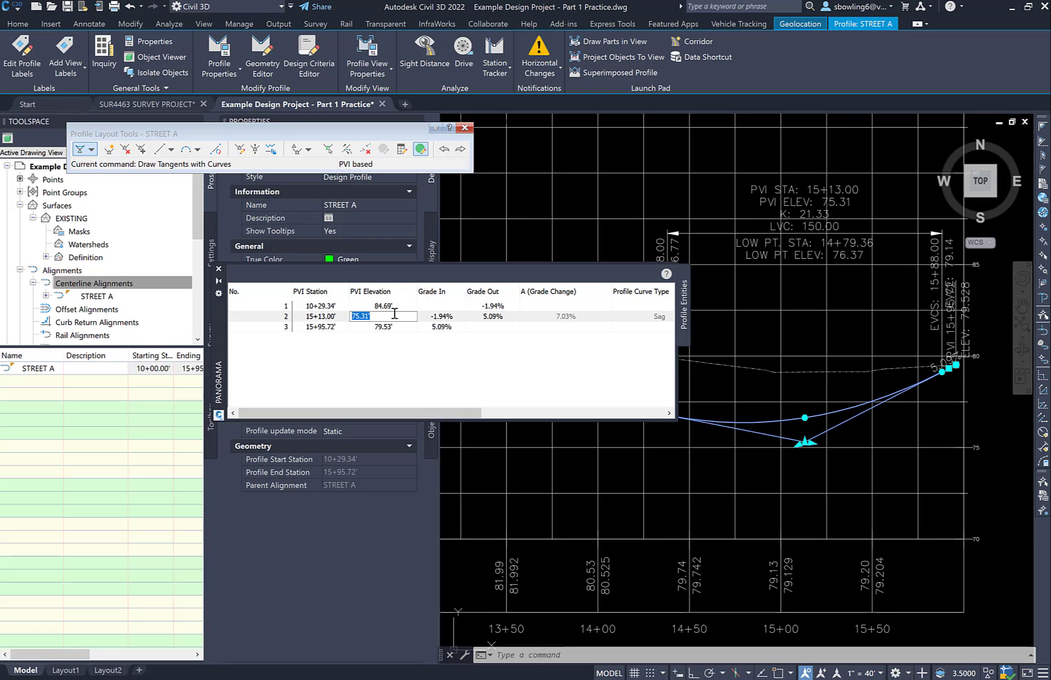
{"action": "type", "text": "78"}
{"action": "key", "text": "Return"}
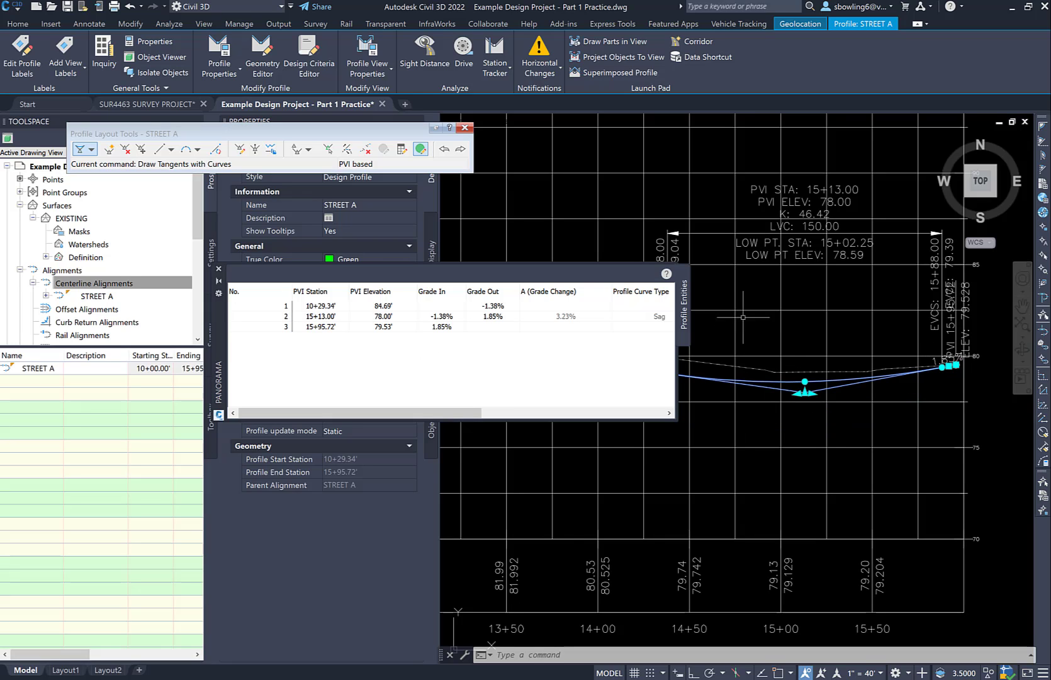
{"action": "left_click", "coordinate": [219, 269]}
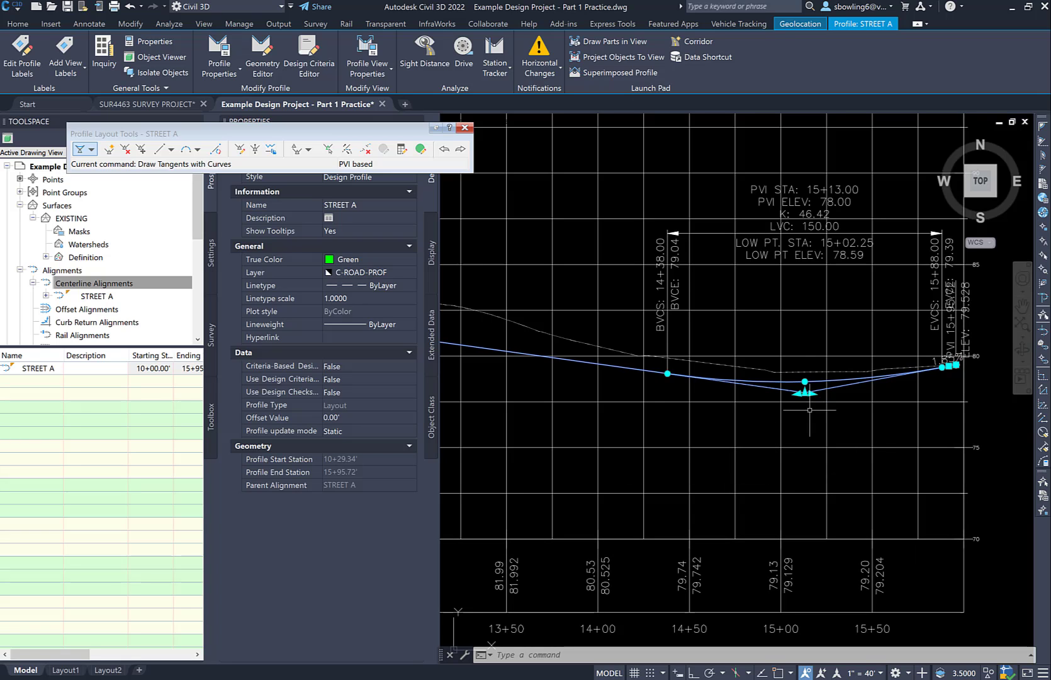
{"action": "key", "text": "Escape"}
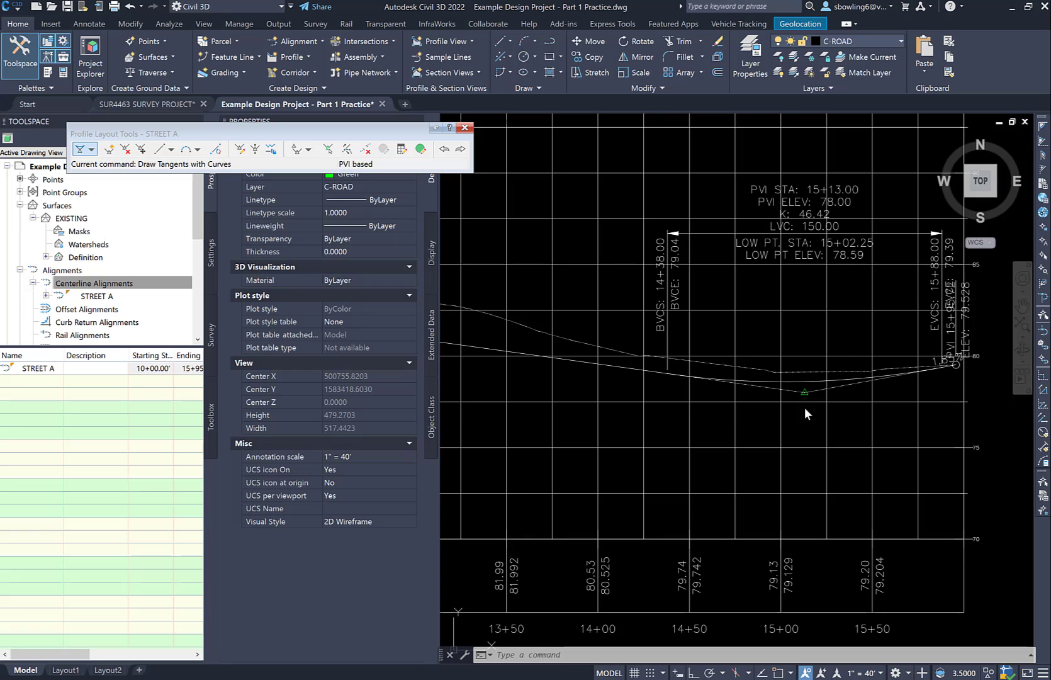
{"action": "left_click", "coordinate": [817, 388]}
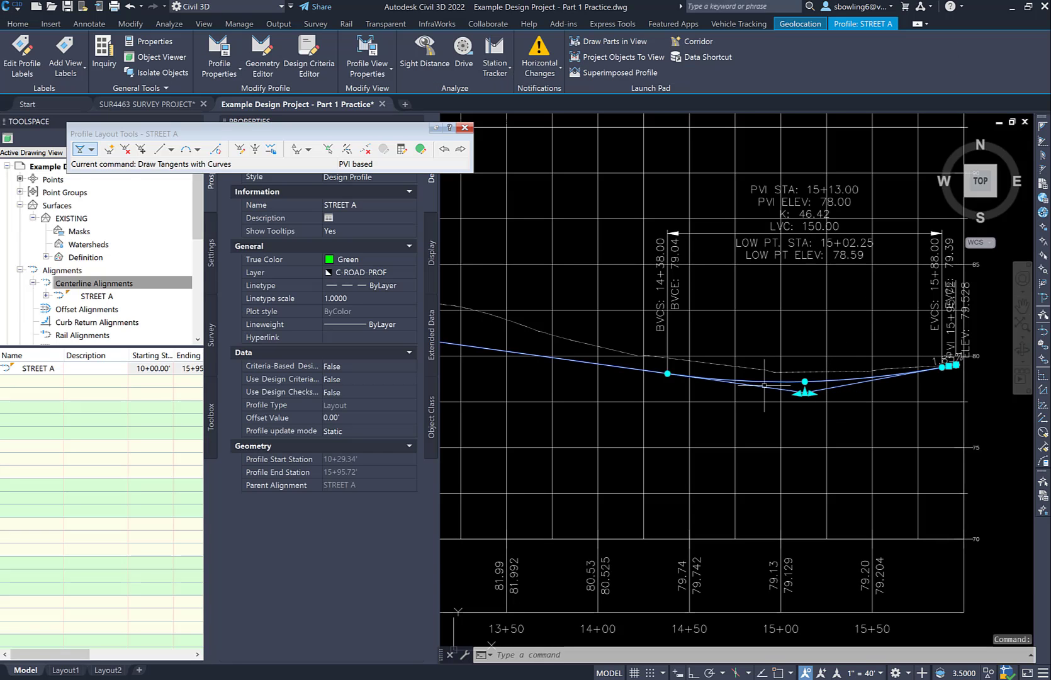
{"action": "scroll", "coordinate": [788, 387], "scroll_direction": "up", "scroll_amount": 2}
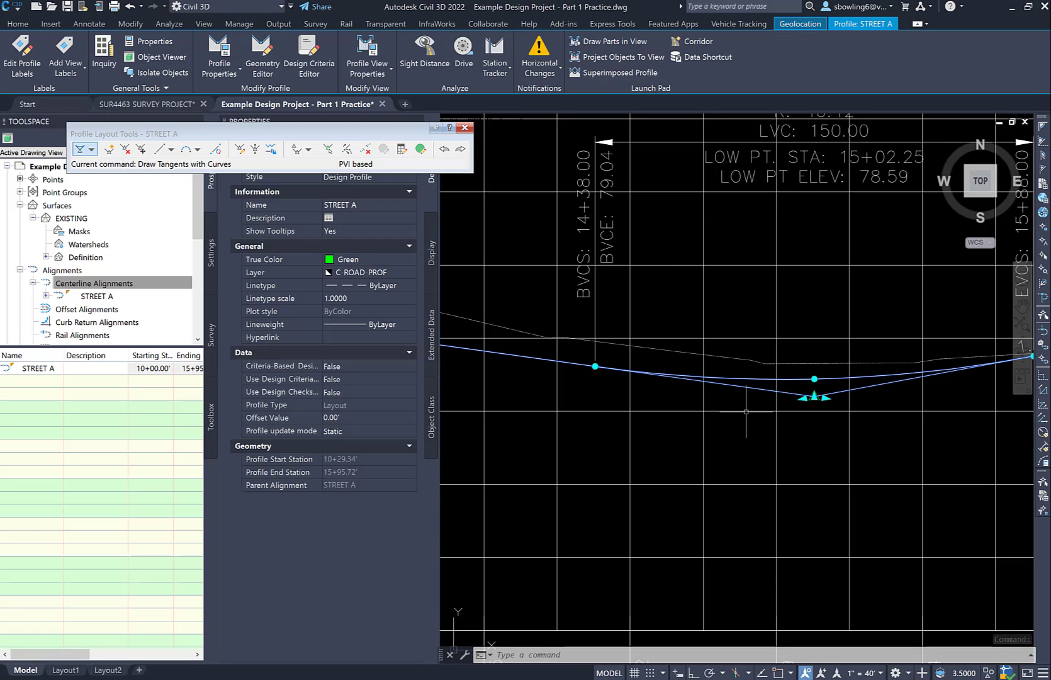
{"action": "scroll", "coordinate": [746, 412], "scroll_direction": "down", "scroll_amount": 2}
{"action": "key", "text": "Escape"}
{"action": "key", "text": "Escape"}
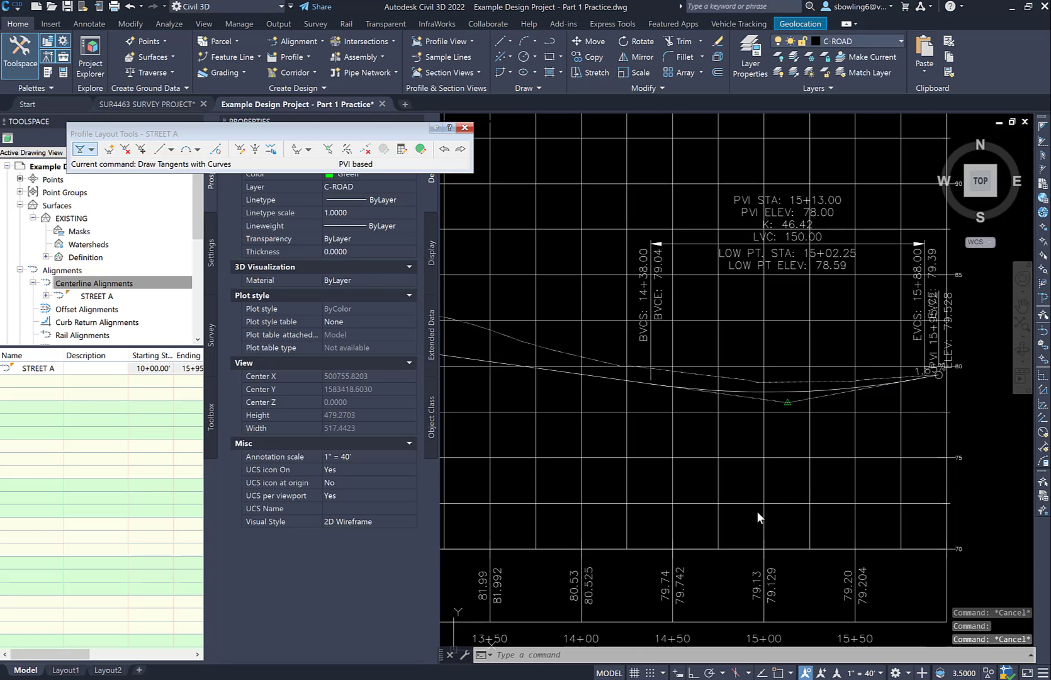
Draw a vertical polyline from the elevation 70 grid line at station 15+00 to above the profile grid, with Osnap and Ortho on
{"action": "key", "text": "alt"}
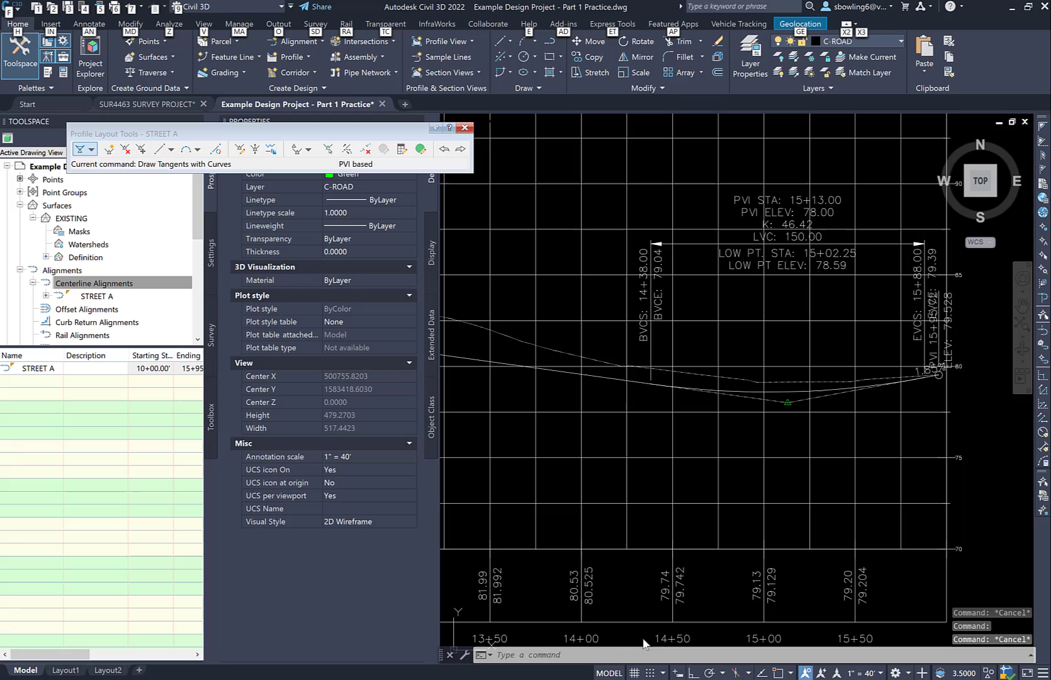
{"action": "left_click", "coordinate": [581, 655]}
{"action": "type", "text": "PL"}
{"action": "key", "text": "Return"}
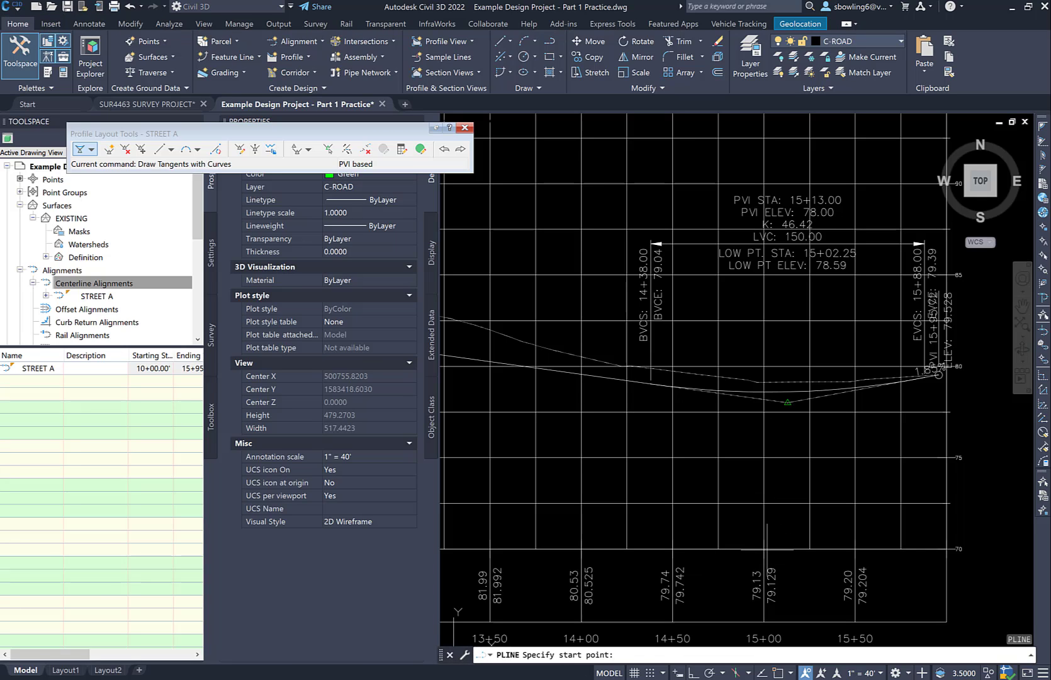
{"action": "left_click", "coordinate": [778, 672]}
{"action": "left_click", "coordinate": [763, 548]}
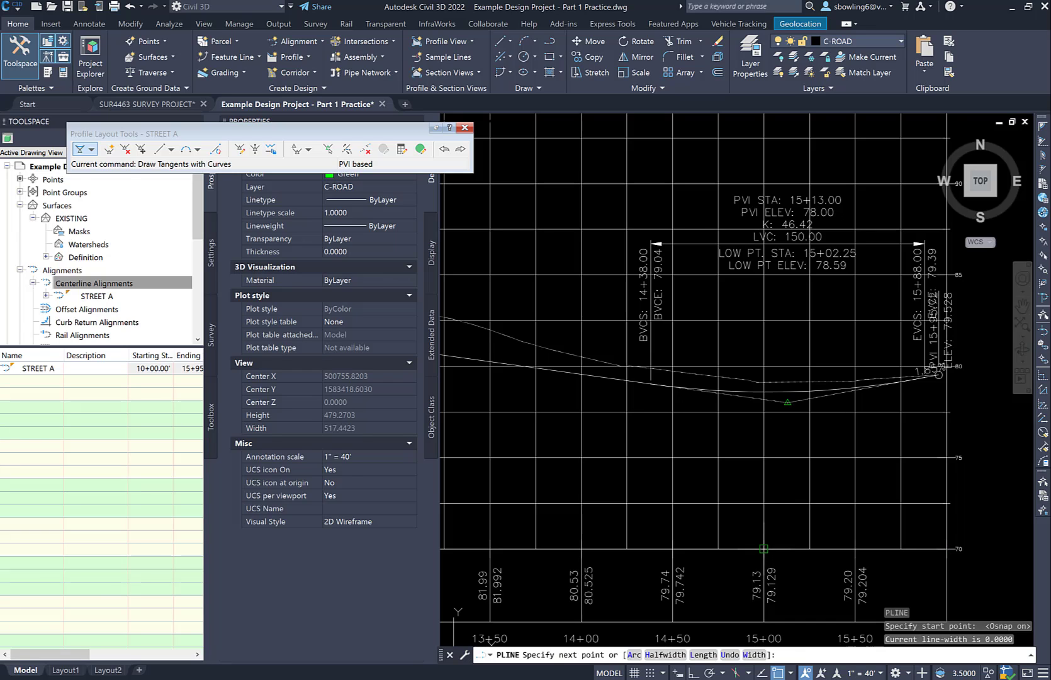
{"action": "scroll", "coordinate": [760, 557], "scroll_direction": "down", "scroll_amount": 3}
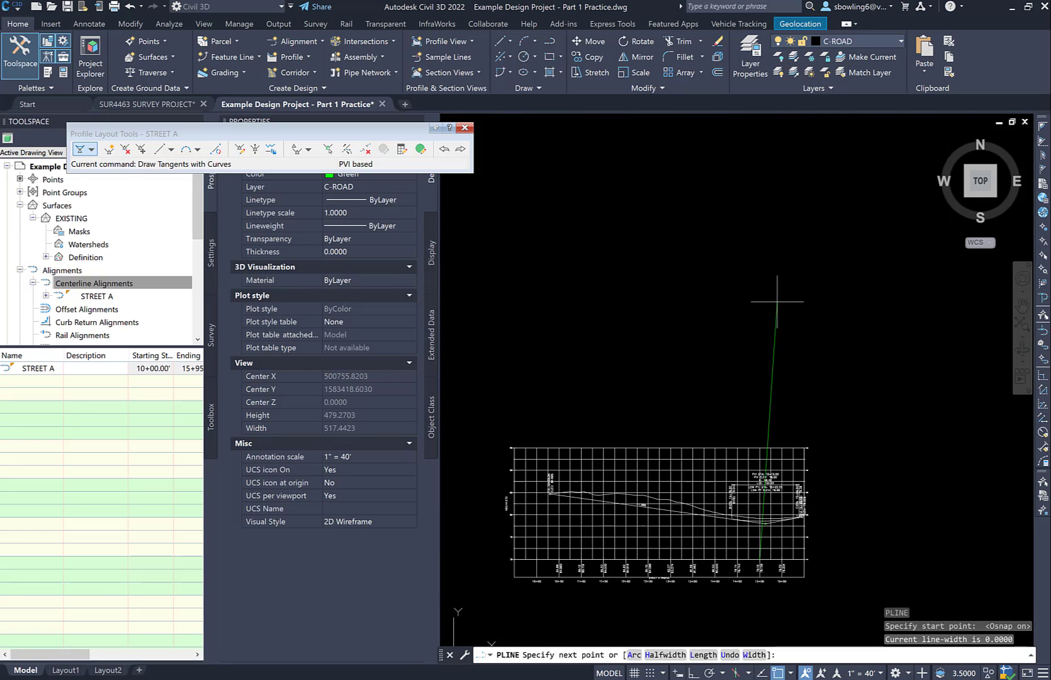
{"action": "key", "text": "F8"}
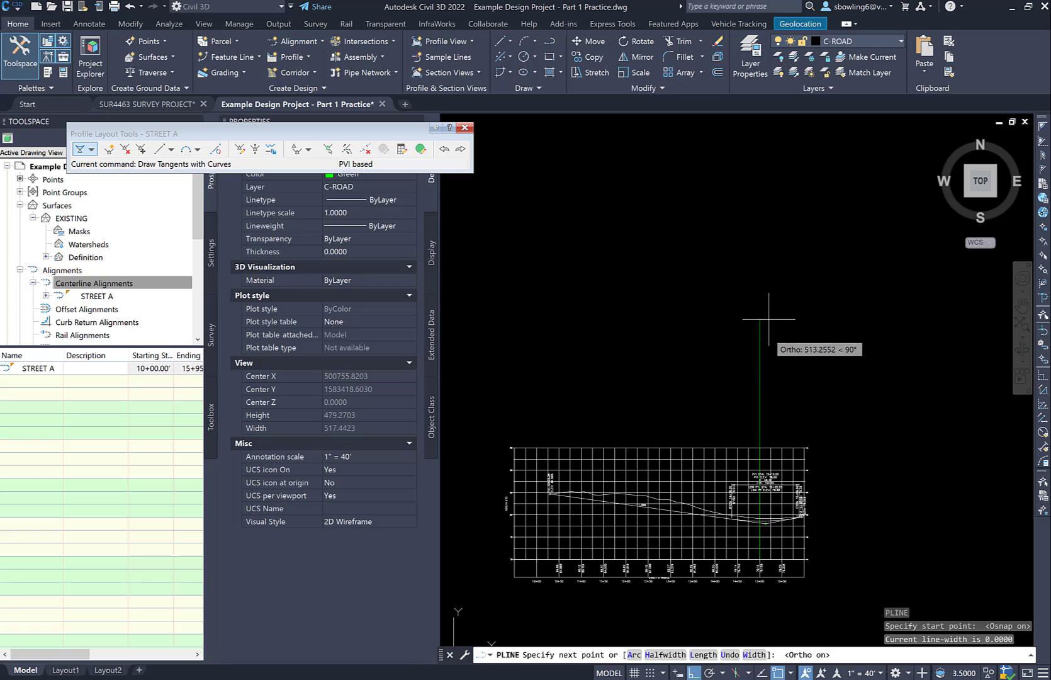
{"action": "left_click", "coordinate": [767, 360]}
{"action": "key", "text": "Escape"}
{"action": "key", "text": "Escape"}
Offset the vertical polyline at station 15+00 by 13 towards the higher stations
{"action": "type", "text": "O"}
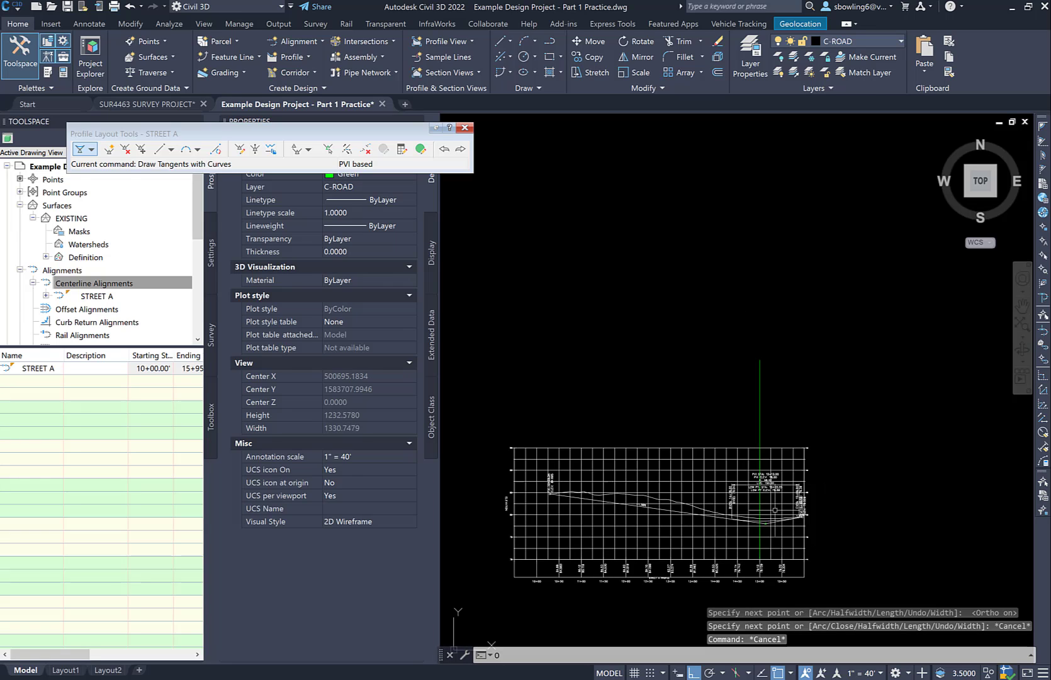
{"action": "key", "text": "Return"}
{"action": "type", "text": "13"}
{"action": "key", "text": "Return"}
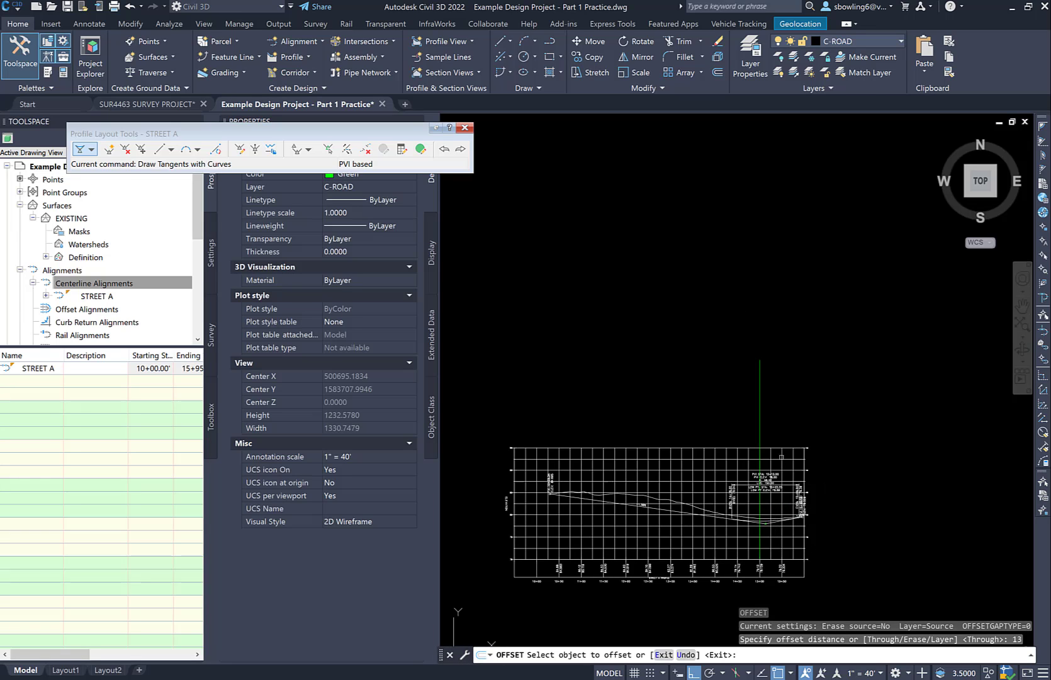
{"action": "left_click", "coordinate": [760, 412]}
{"action": "left_click", "coordinate": [798, 426]}
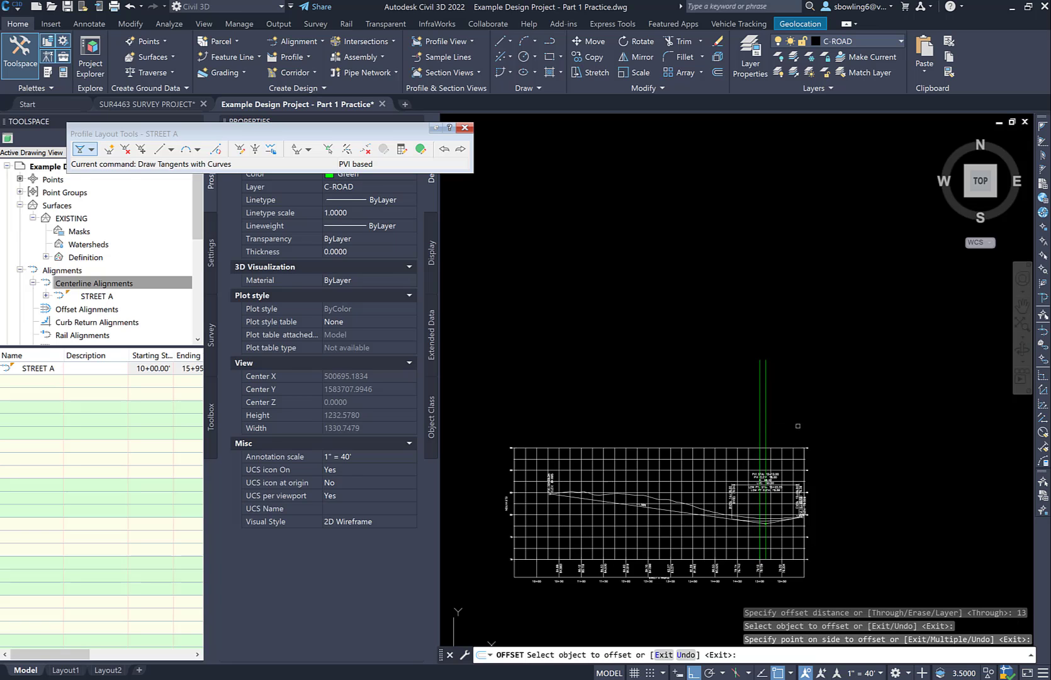
{"action": "scroll", "coordinate": [767, 540], "scroll_direction": "up", "scroll_amount": 5}
{"action": "scroll", "coordinate": [796, 456], "scroll_direction": "up", "scroll_amount": 2}
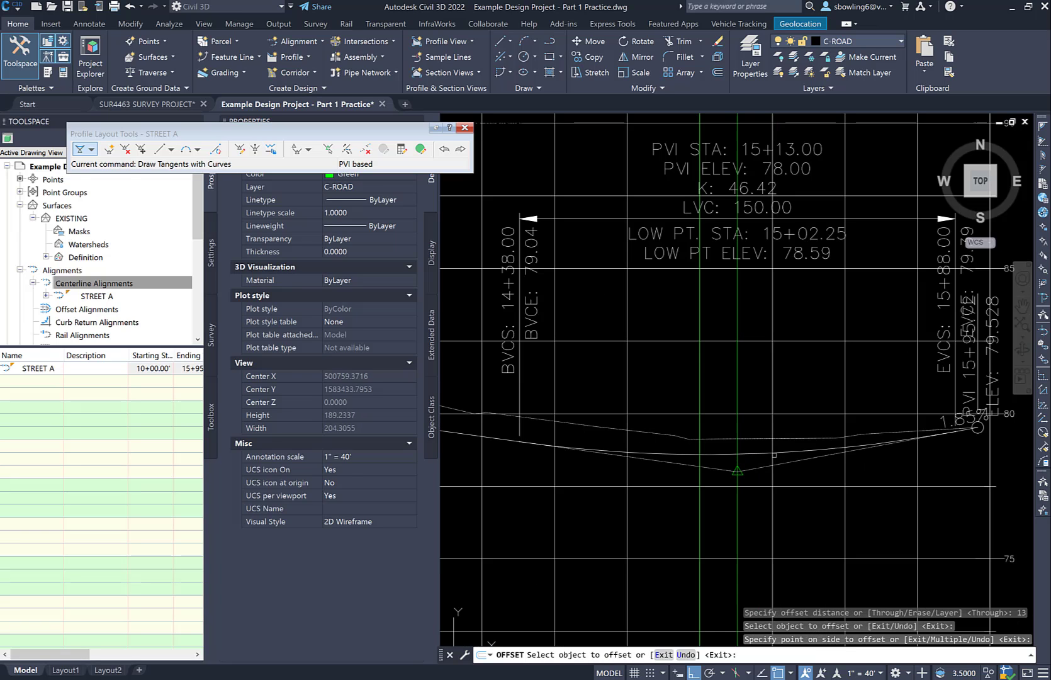
{"action": "key", "text": "Escape"}
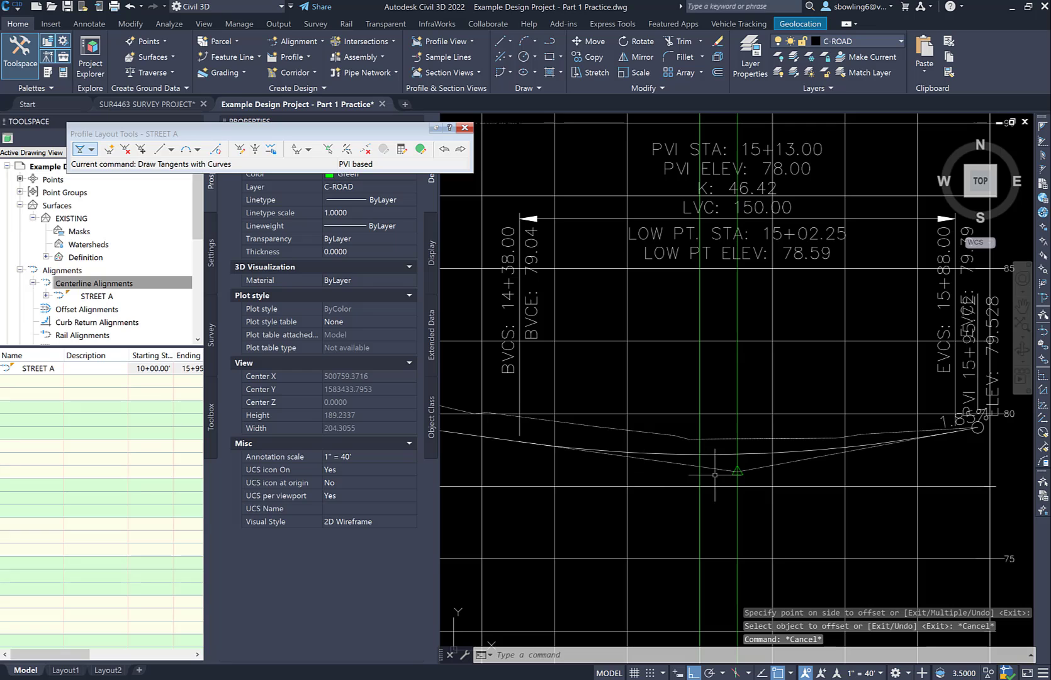
Measure the horizontal distance between stations 14+50 and 15+50 with an aligned dimension, without placing it
{"action": "left_click", "coordinate": [89, 23]}
{"action": "left_click", "coordinate": [332, 73]}
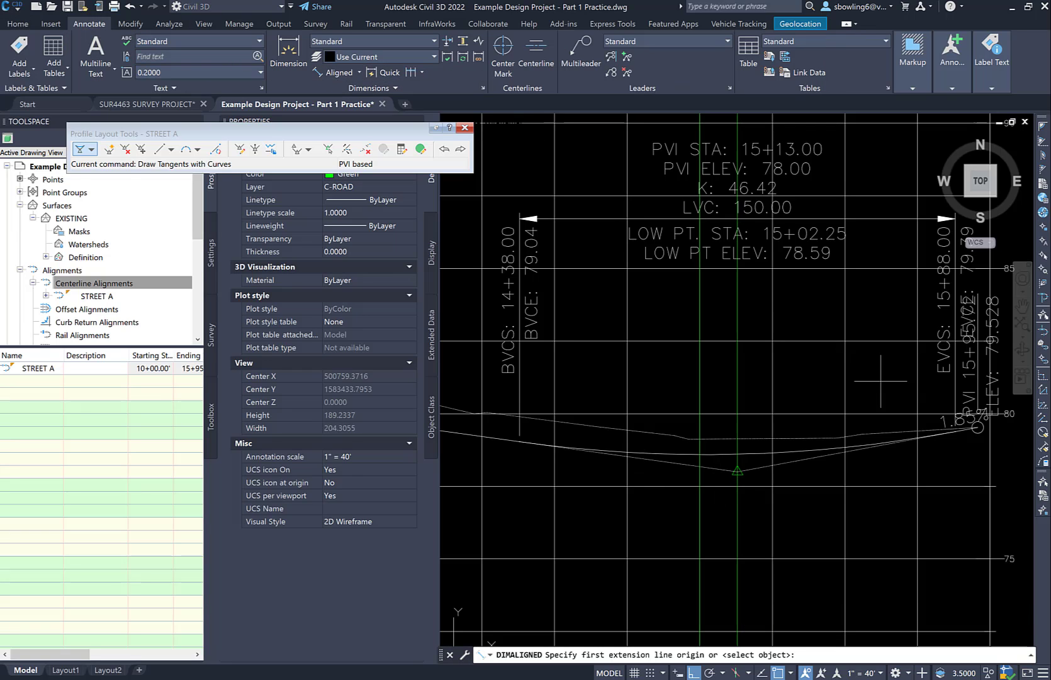
{"action": "scroll", "coordinate": [814, 387], "scroll_direction": "down", "scroll_amount": 2}
{"action": "middle_click_drag", "start_coordinate": [760, 567], "coordinate": [833, 366]}
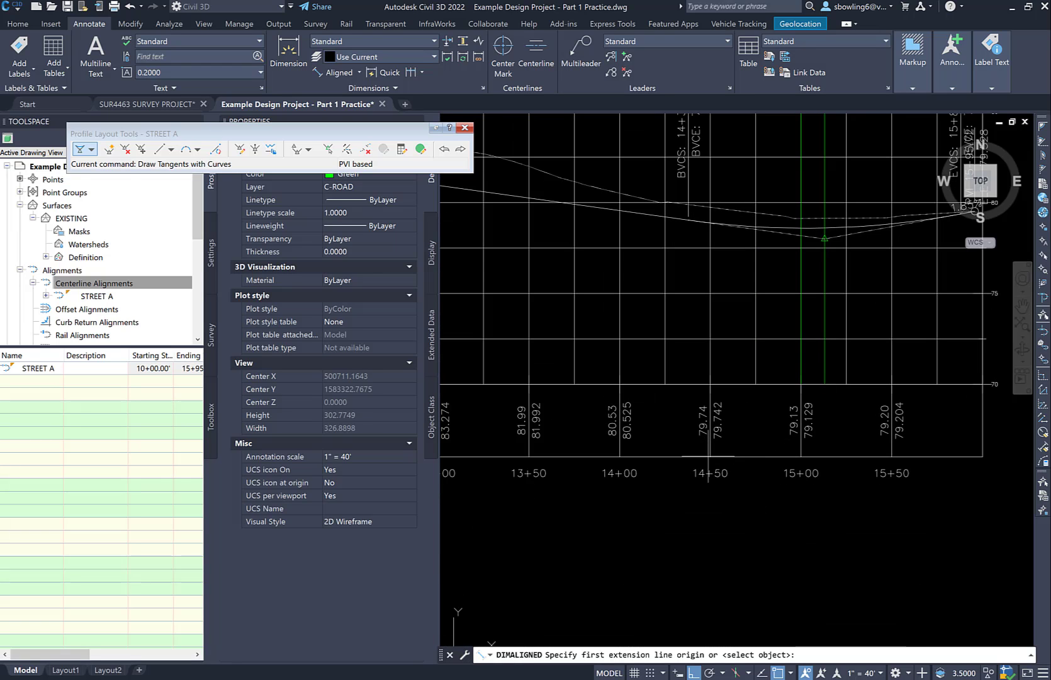
{"action": "left_click", "coordinate": [710, 380]}
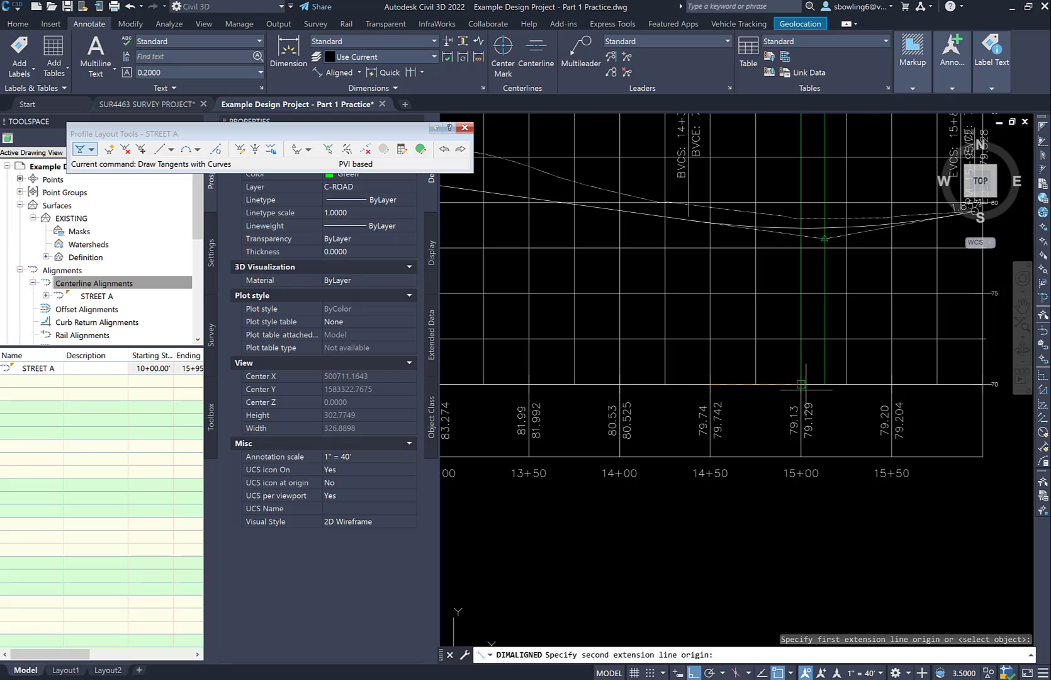
{"action": "left_click", "coordinate": [891, 383]}
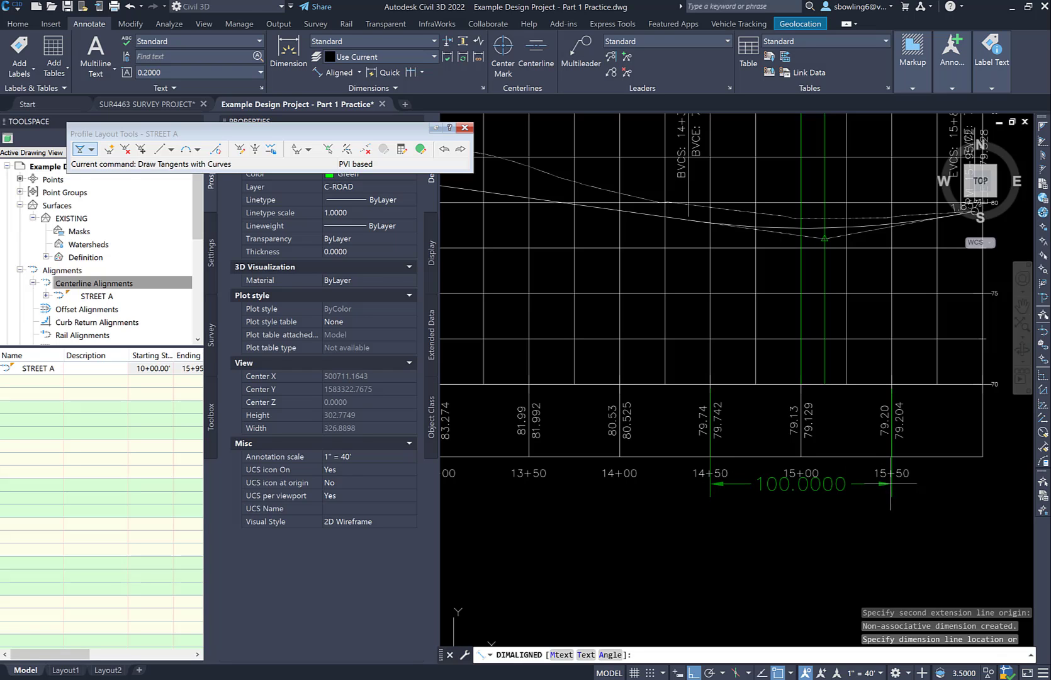
{"action": "key", "text": "Escape"}
{"action": "middle_click_drag", "start_coordinate": [847, 308], "coordinate": [717, 299]}
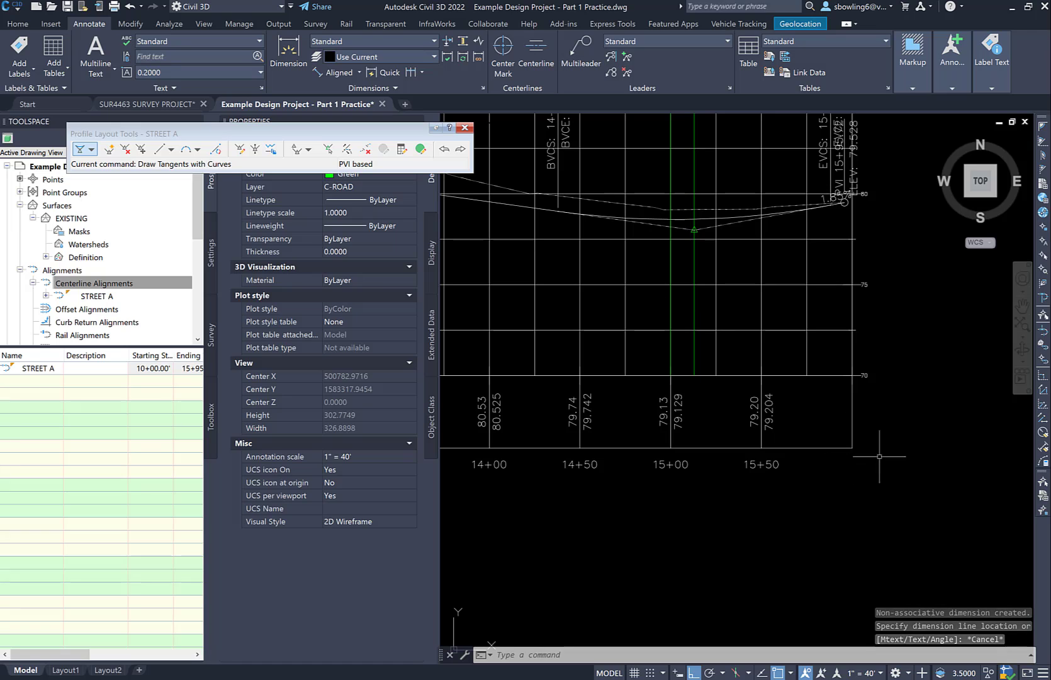
{"action": "left_click", "coordinate": [333, 73]}
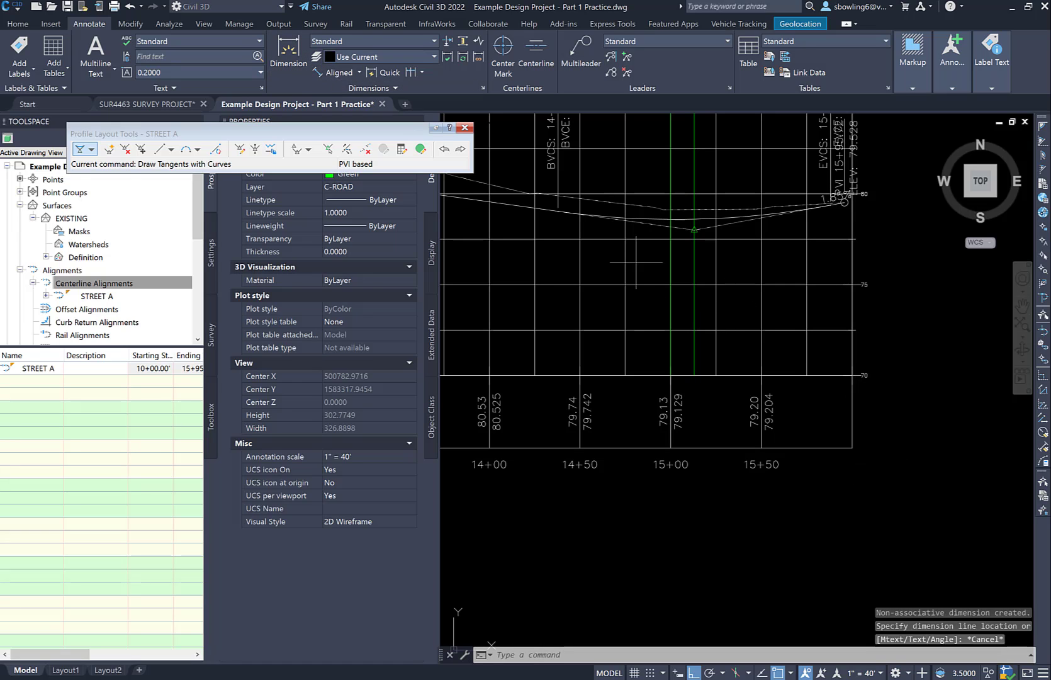
{"action": "left_click", "coordinate": [851, 376]}
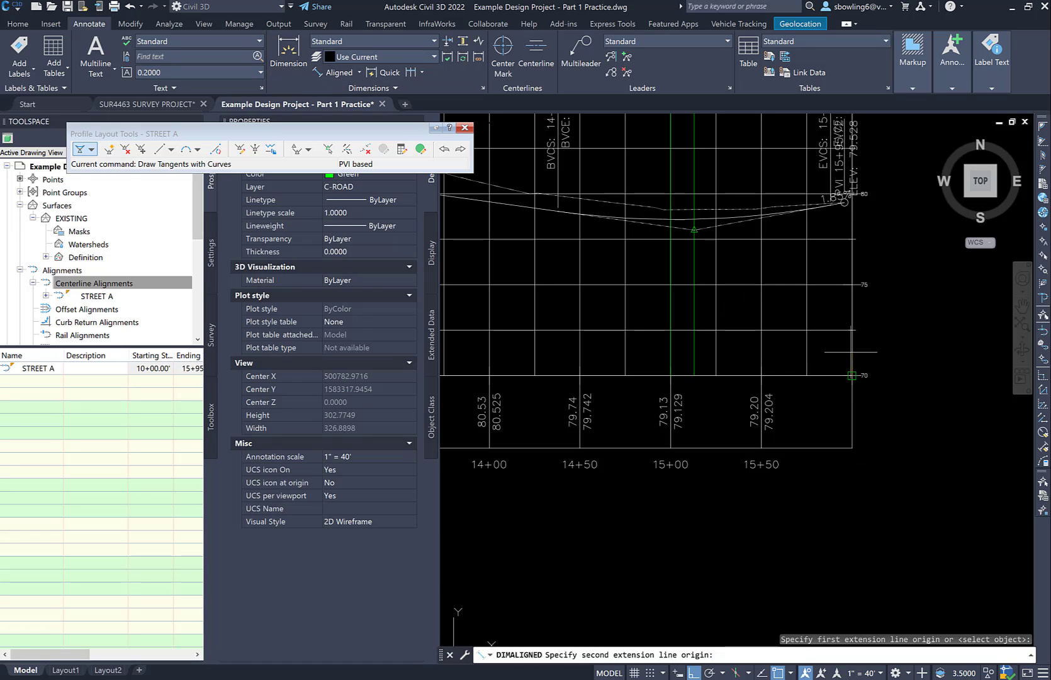
{"action": "left_click", "coordinate": [852, 292]}
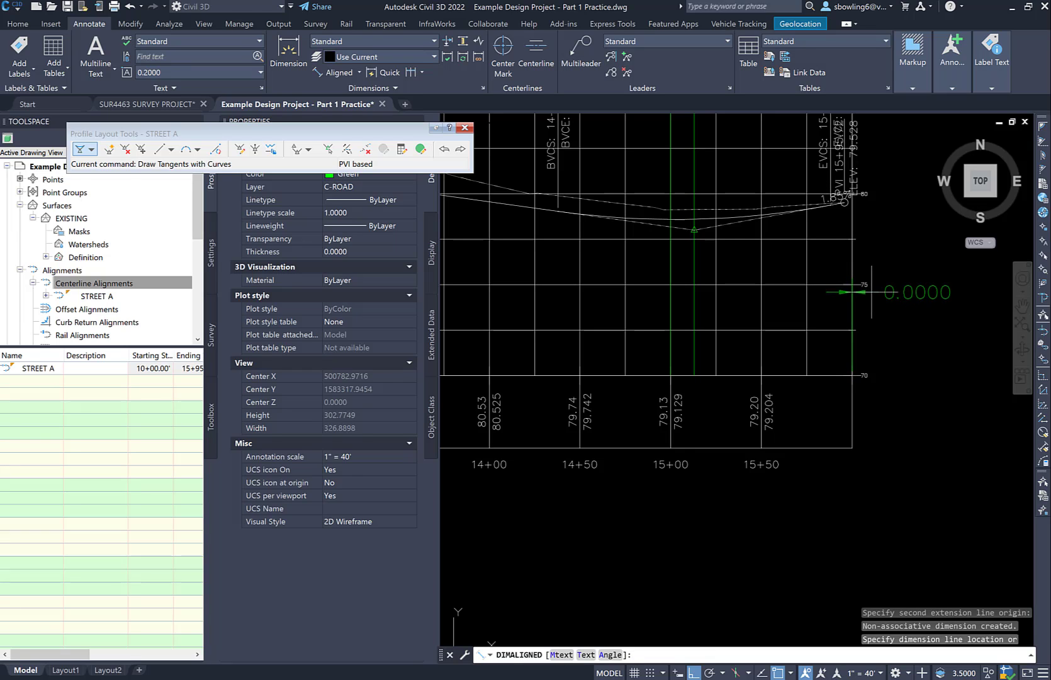
{"action": "key", "text": "Escape"}
Add an aligned dimension between the elevation 70 and 75 grid lines, placed just outside the high-station end of the profile grid
{"action": "left_click", "coordinate": [334, 73]}
{"action": "left_click", "coordinate": [852, 376]}
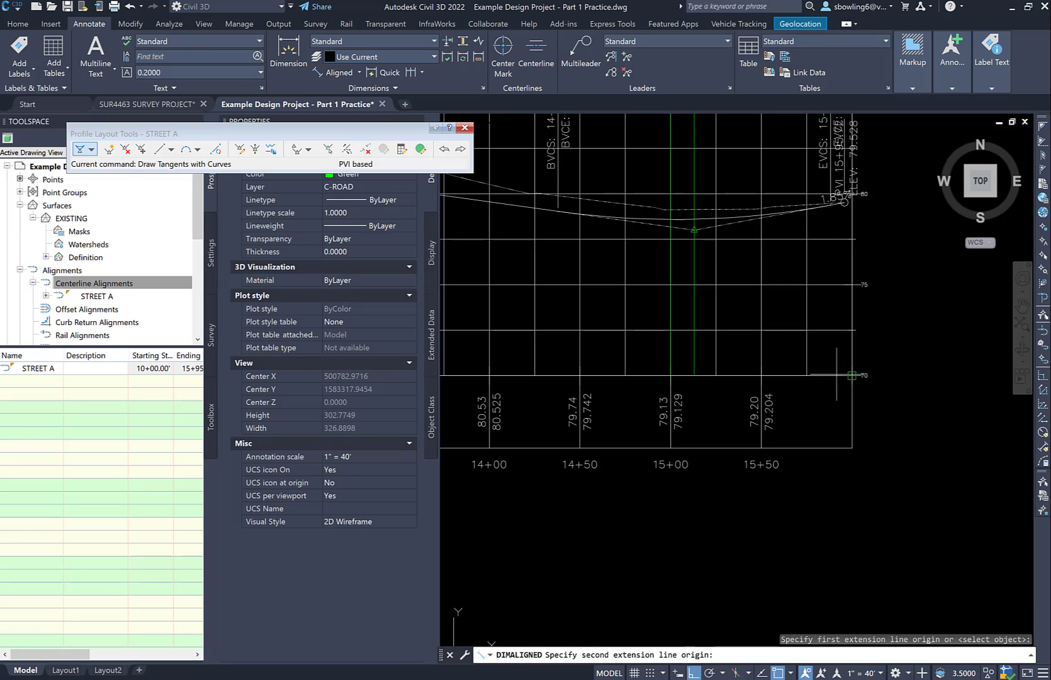
{"action": "left_click", "coordinate": [835, 283]}
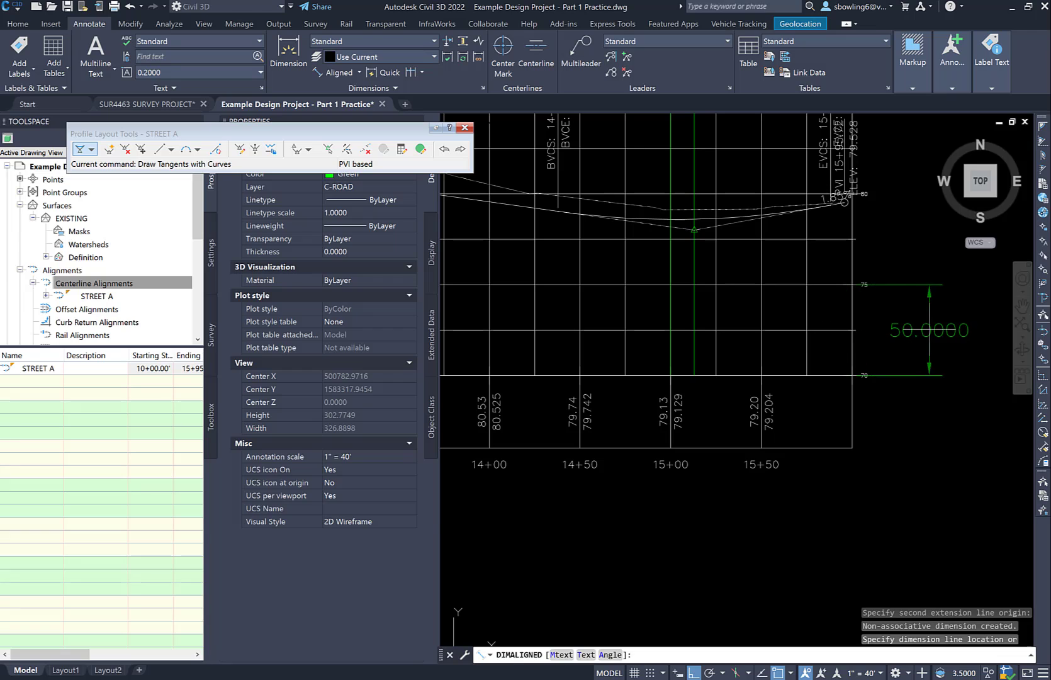
{"action": "left_click", "coordinate": [921, 324]}
{"action": "scroll", "coordinate": [921, 324], "scroll_direction": "up", "scroll_amount": 2}
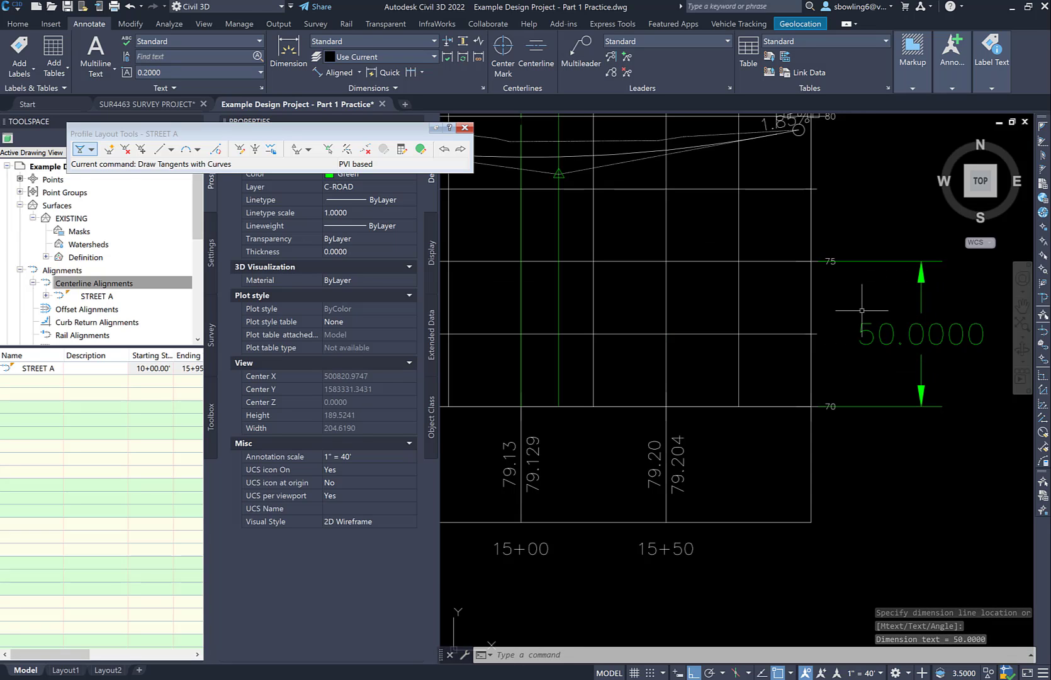
{"action": "scroll", "coordinate": [810, 292], "scroll_direction": "up", "scroll_amount": 2}
{"action": "middle_click_drag", "start_coordinate": [810, 298], "coordinate": [797, 374]}
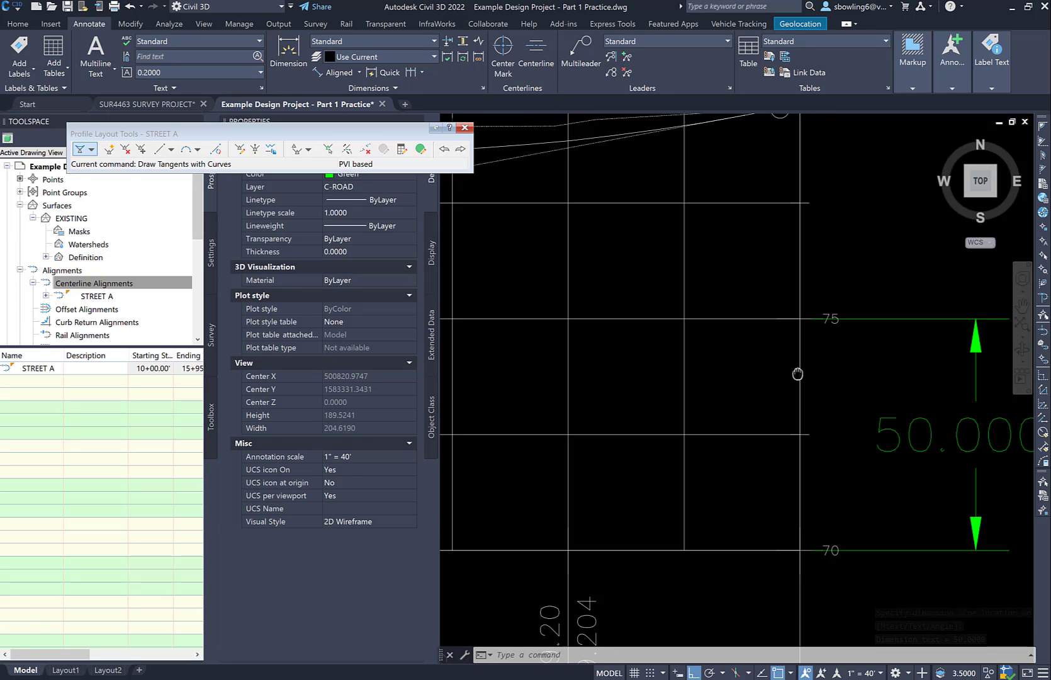
{"action": "scroll", "coordinate": [793, 396], "scroll_direction": "down", "scroll_amount": 2}
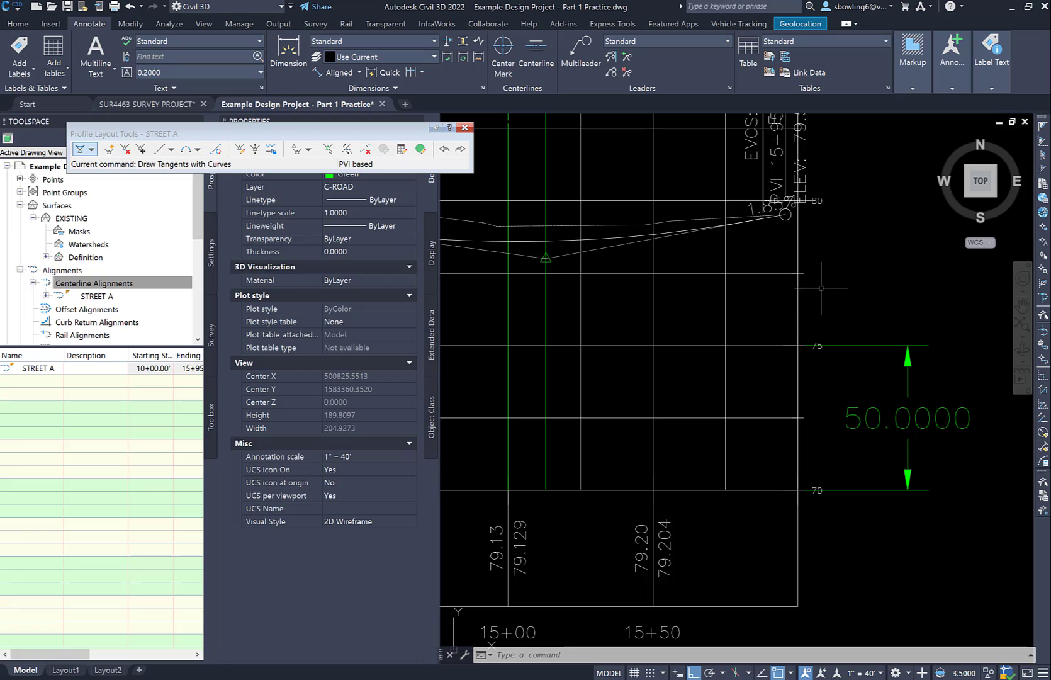
{"action": "key", "text": "Escape"}
{"action": "key", "text": "Escape"}
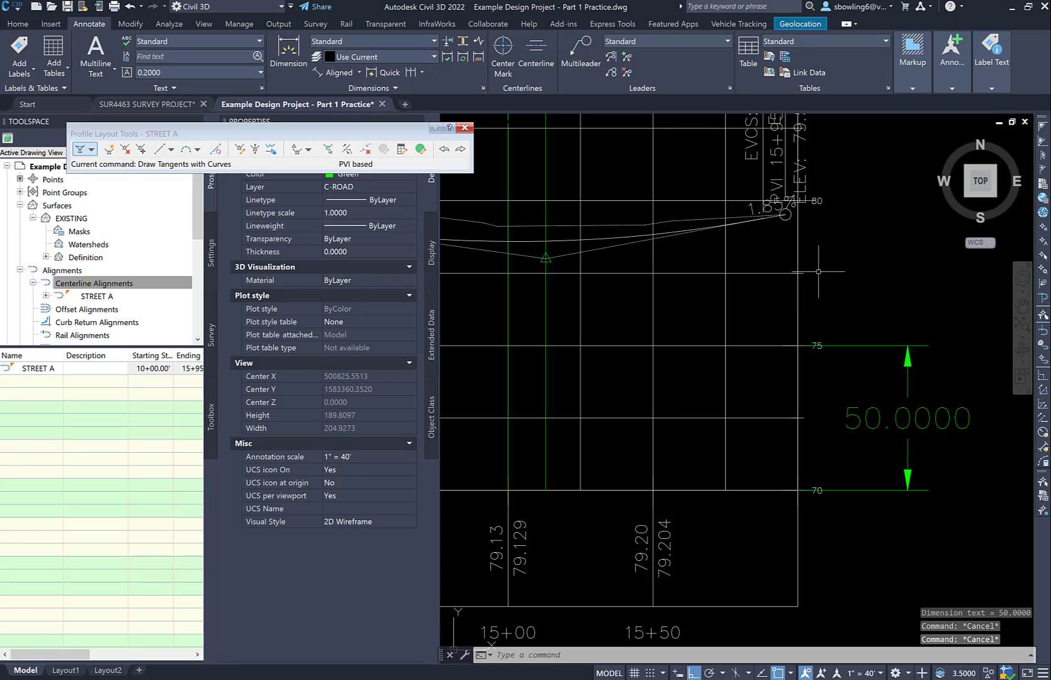
{"action": "type", "text": "PL"}
{"action": "key", "text": "Return"}
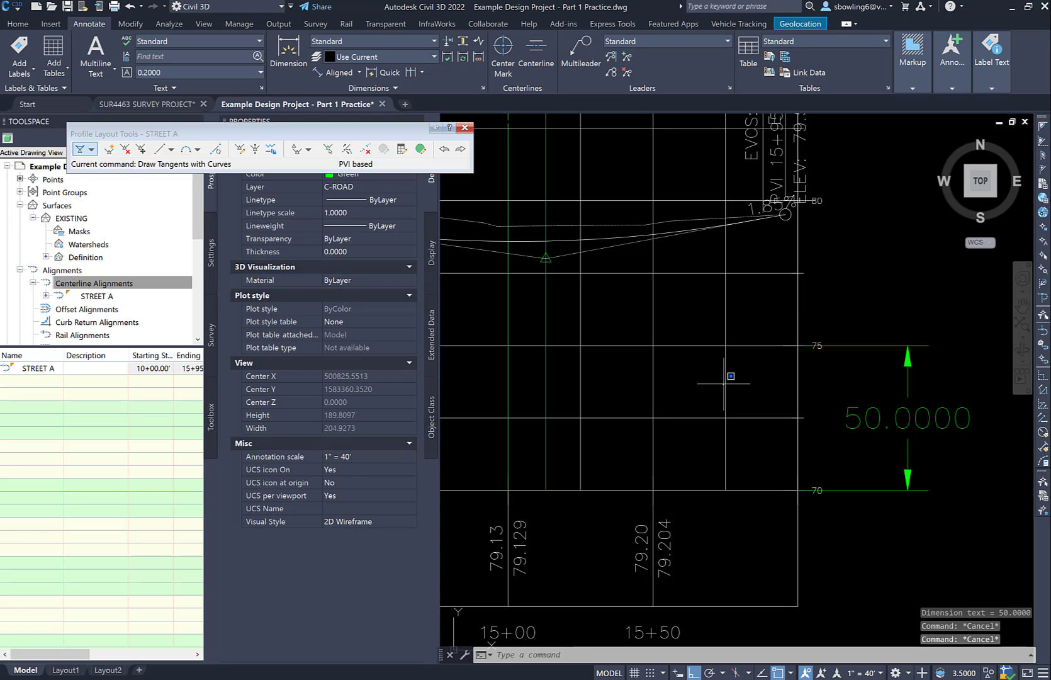
{"action": "left_click", "coordinate": [724, 383]}
{"action": "key", "text": "Escape"}
{"action": "key", "text": "Escape"}
Draw a horizontal polyline about 96.7 long along elevation 80, from the grid's high-station edge back towards station 15+00, with Ortho on and Osnap off
{"action": "type", "text": "PL"}
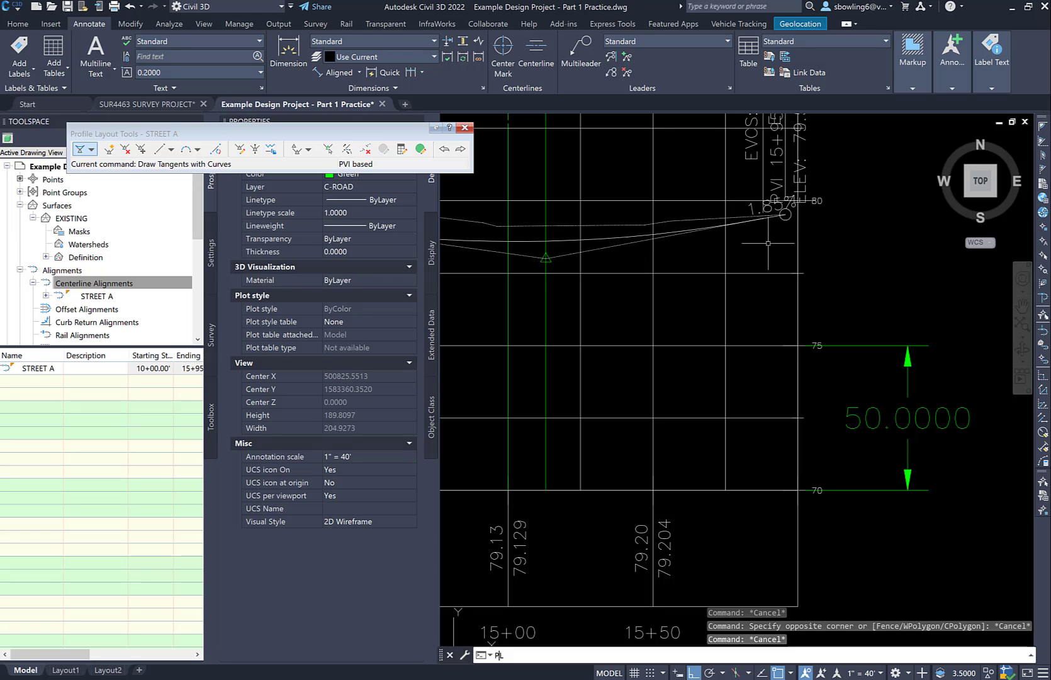
{"action": "key", "text": "Return"}
{"action": "left_click", "coordinate": [796, 200]}
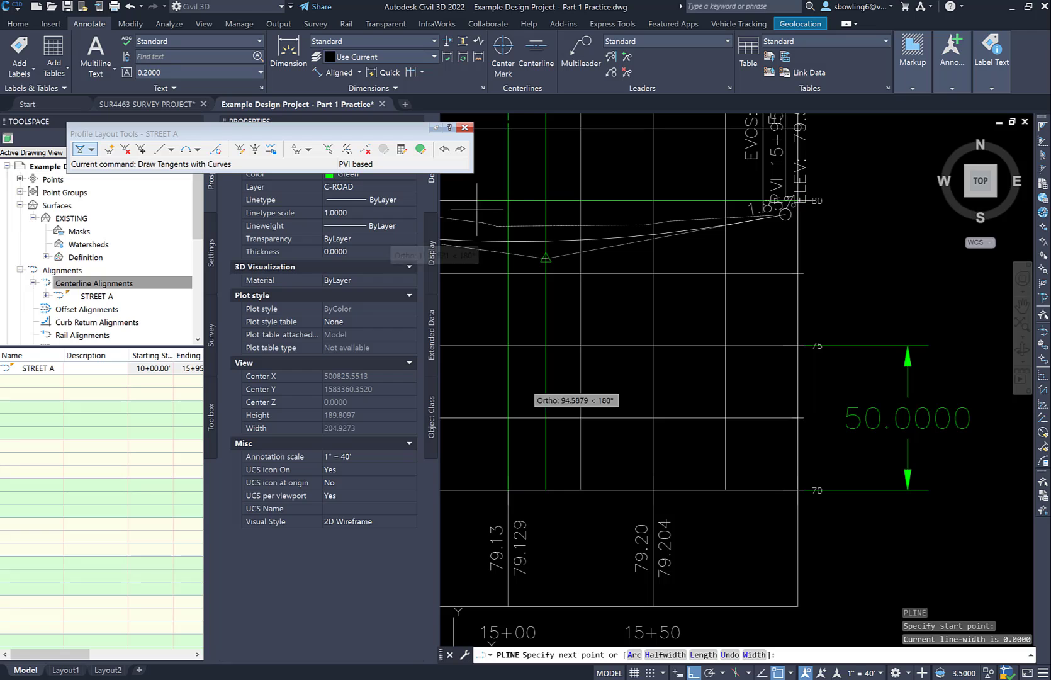
{"action": "left_click", "coordinate": [693, 673]}
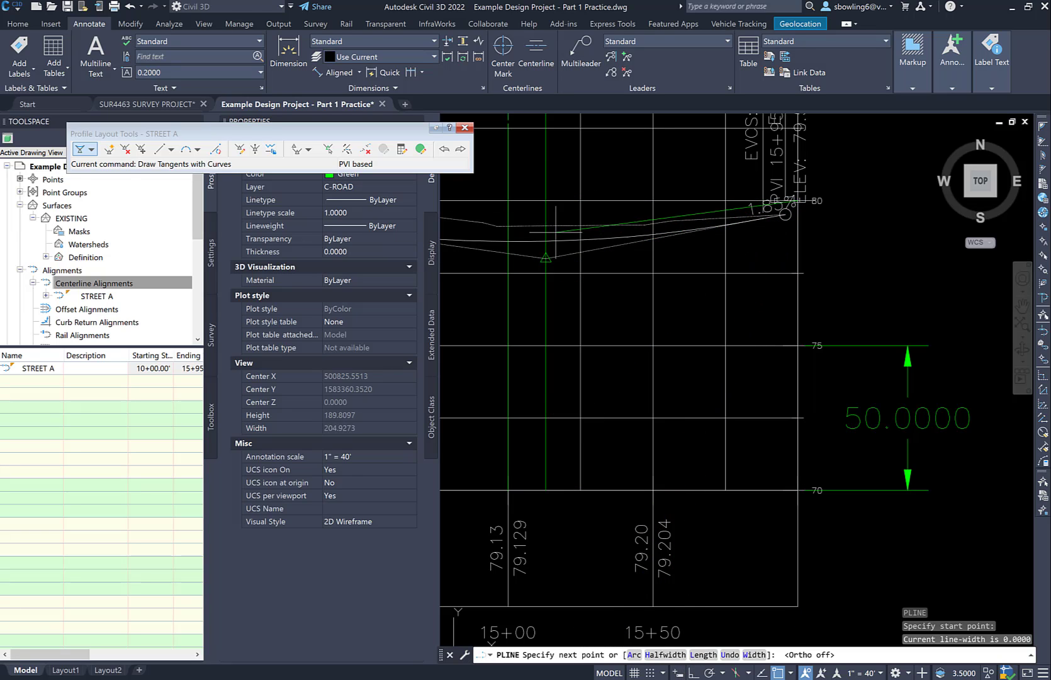
{"action": "left_click", "coordinate": [693, 673]}
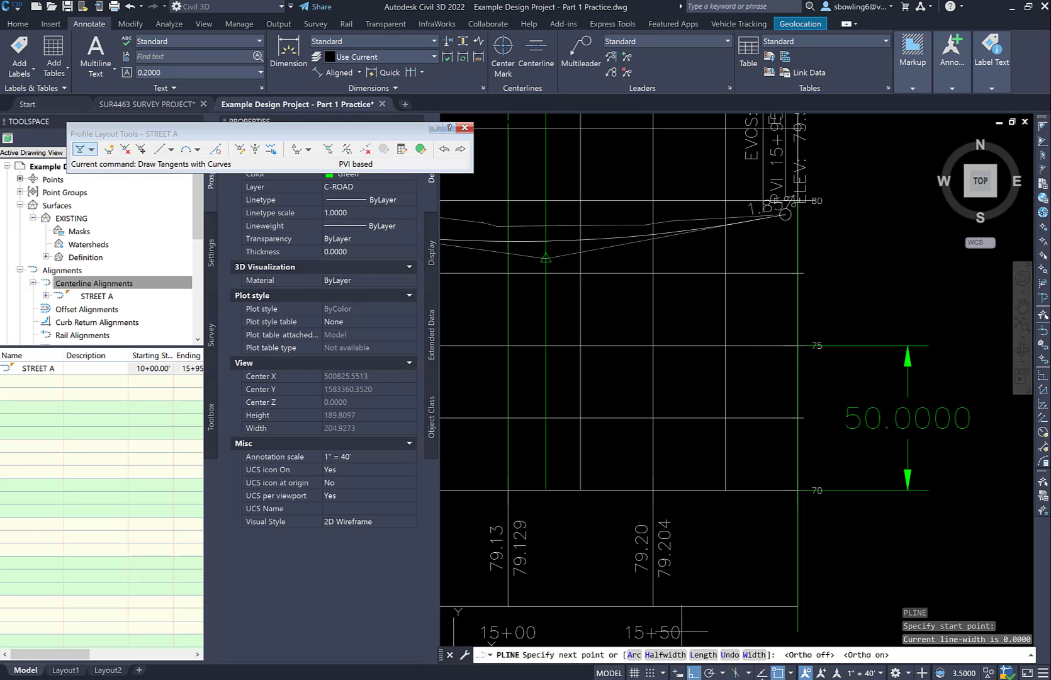
{"action": "left_click", "coordinate": [778, 673]}
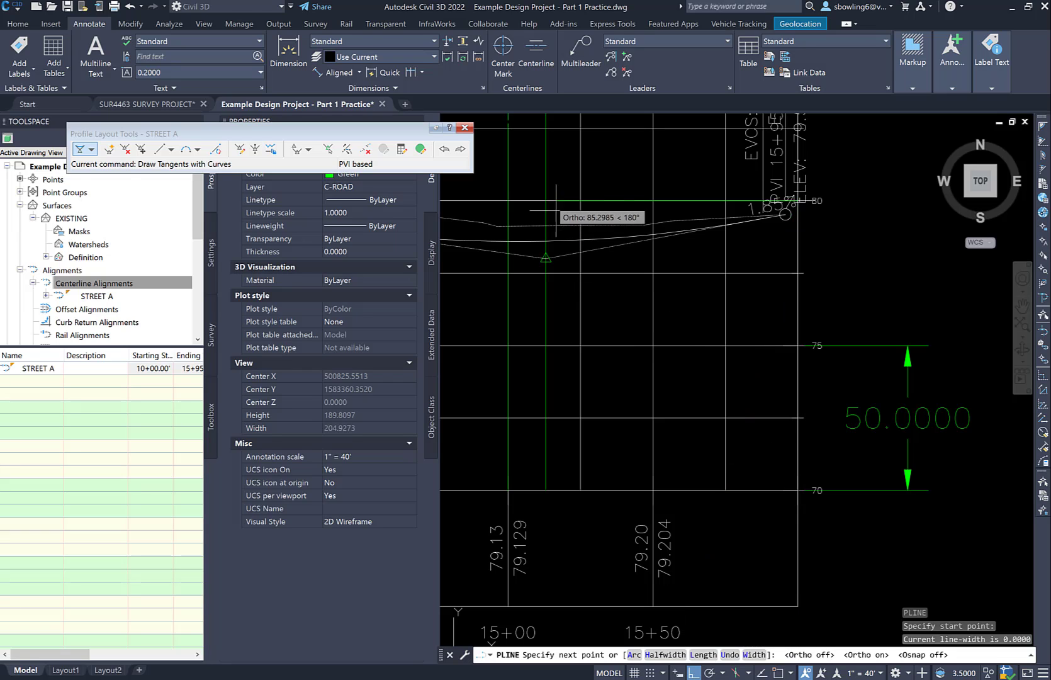
{"action": "key", "text": "Escape"}
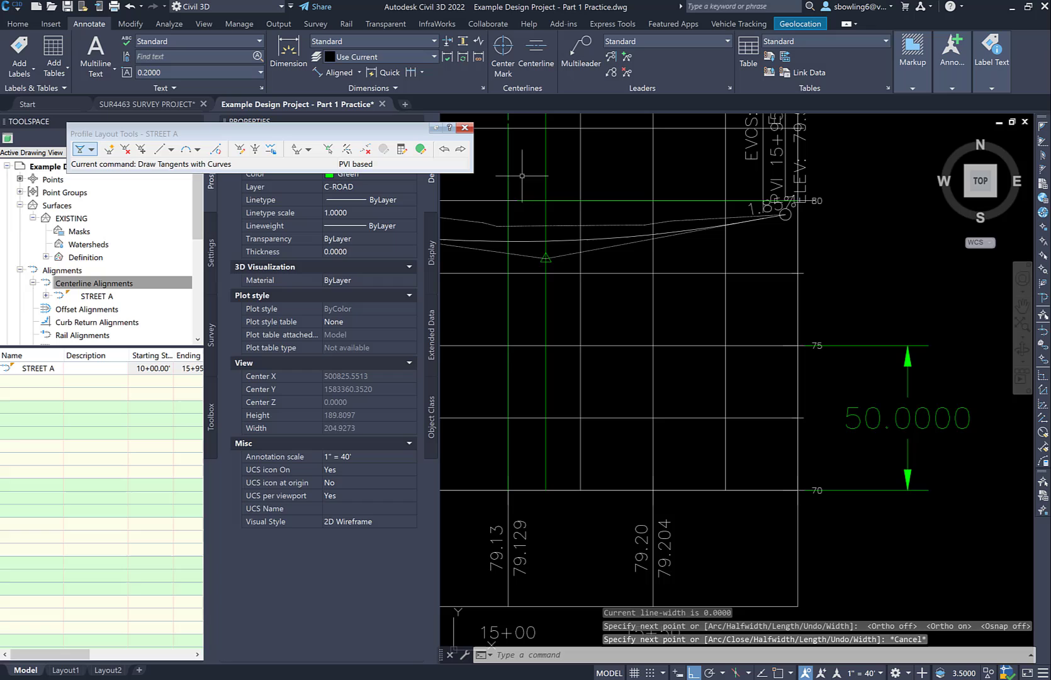
Copy the horizontal polyline at elevation 80 straight down twice, at distances of 10 and 20, with Ortho on
{"action": "left_click", "coordinate": [567, 200]}
{"action": "type", "text": "co"}
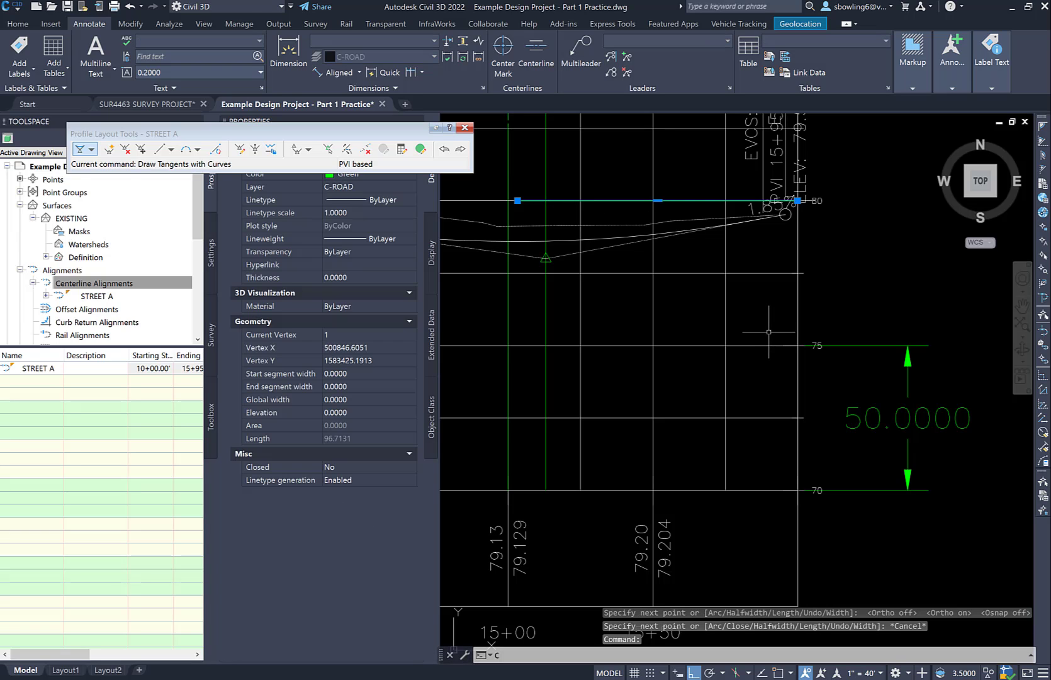
{"action": "key", "text": "Return"}
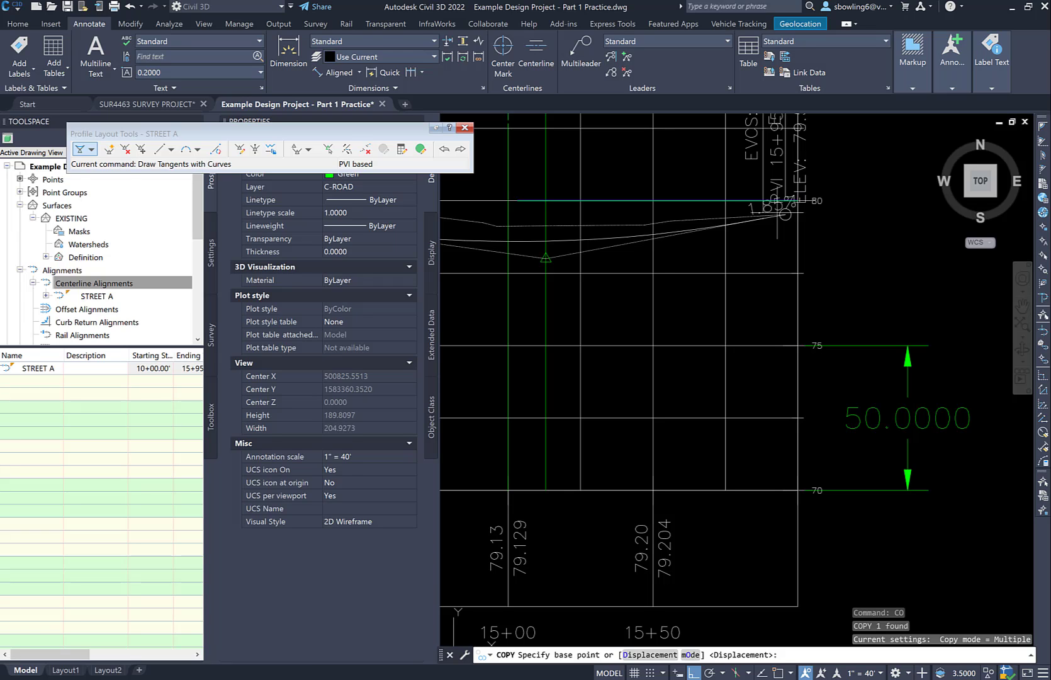
{"action": "left_click", "coordinate": [848, 206]}
{"action": "type", "text": "1"}
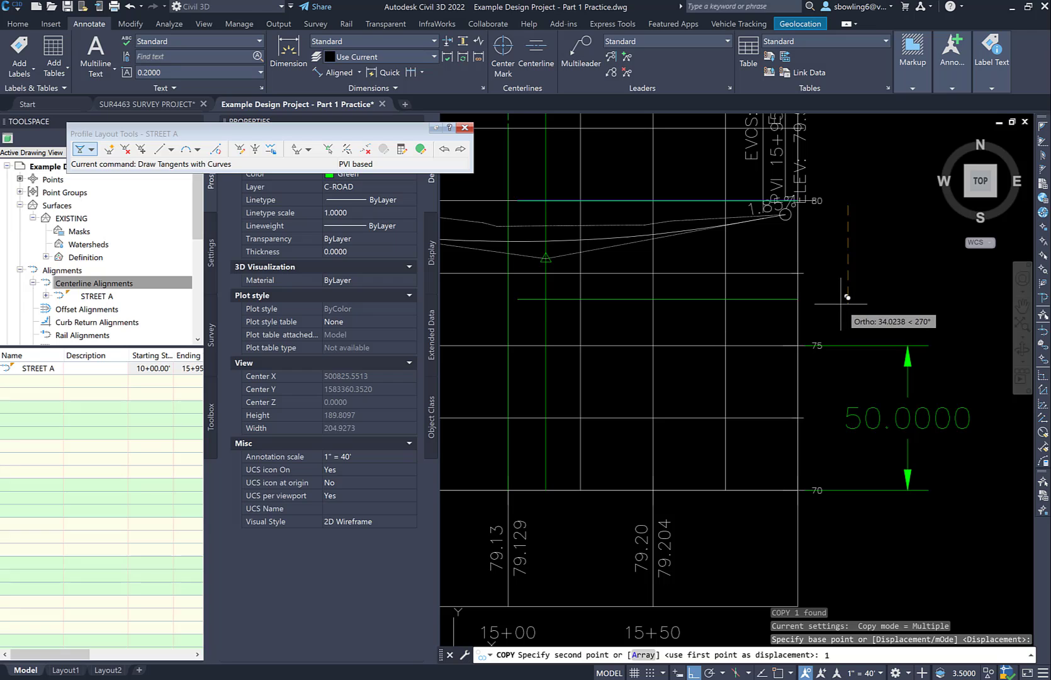
{"action": "type", "text": "0"}
{"action": "key", "text": "Return"}
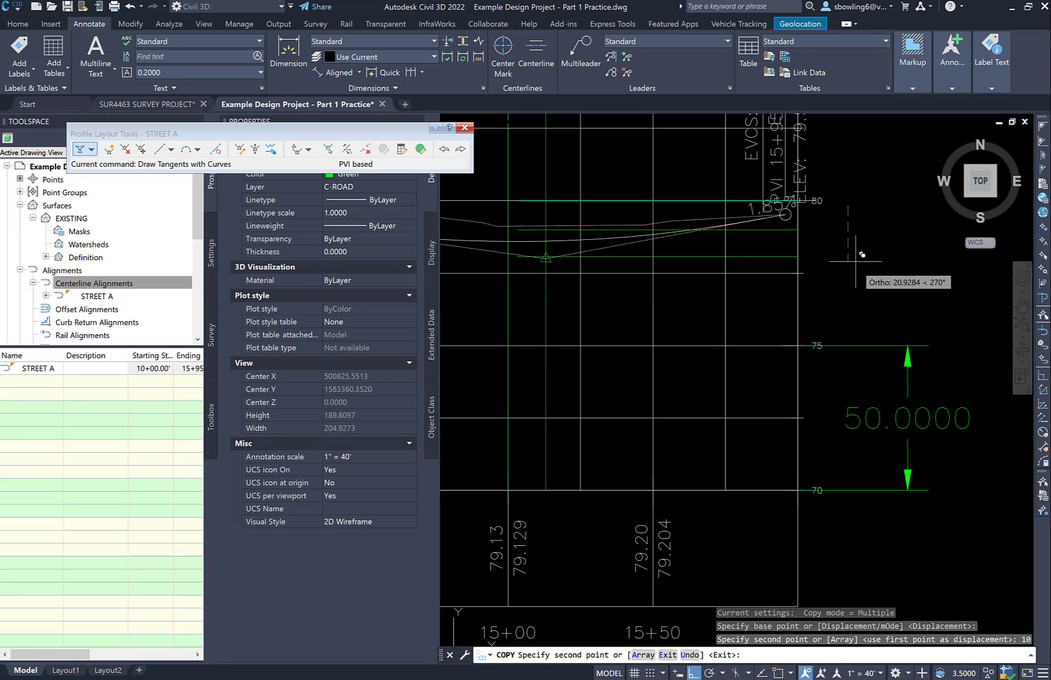
{"action": "type", "text": "20"}
{"action": "key", "text": "Return"}
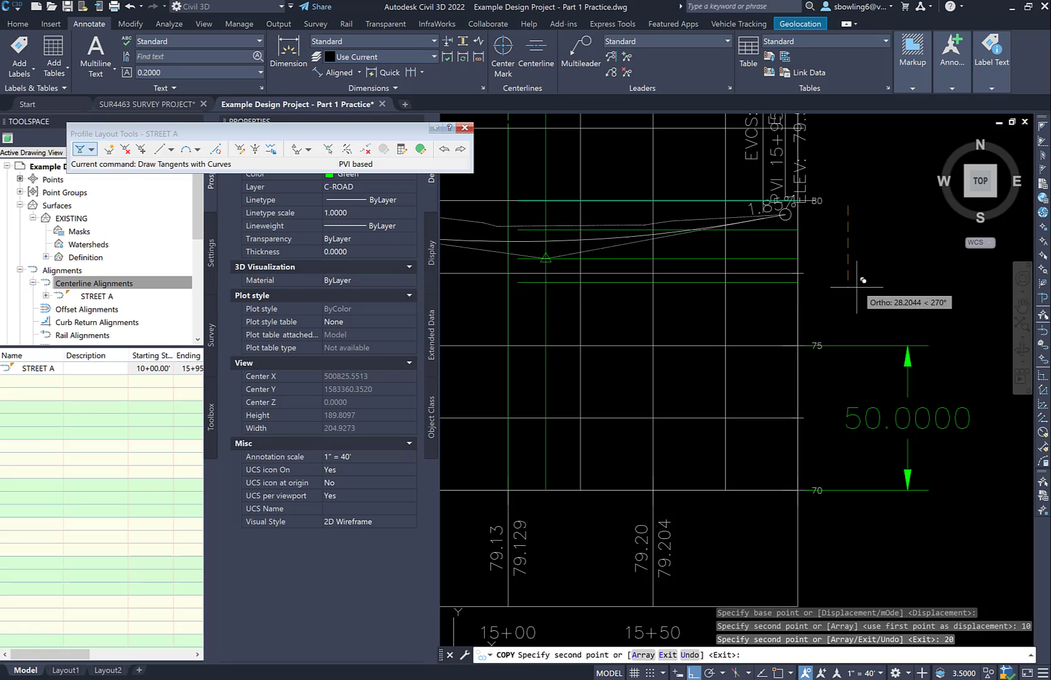
{"action": "key", "text": "Escape"}
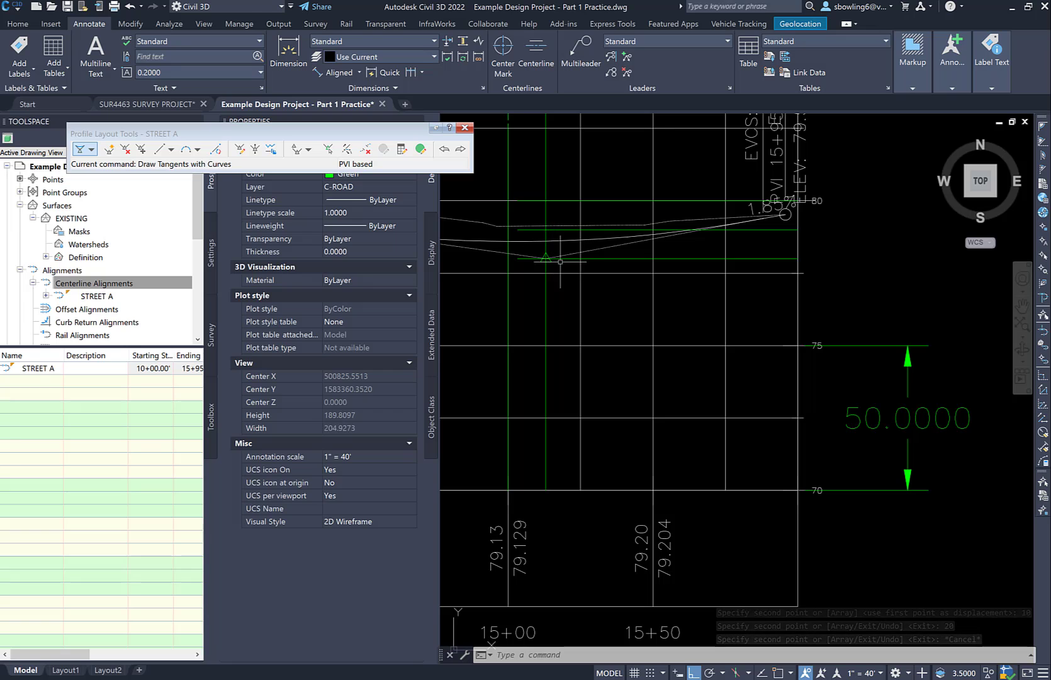
Select the STREET A design profile and open its Design Profile style at the marker settings
{"action": "middle_click_drag", "start_coordinate": [534, 263], "coordinate": [612, 289]}
{"action": "left_click", "coordinate": [611, 283]}
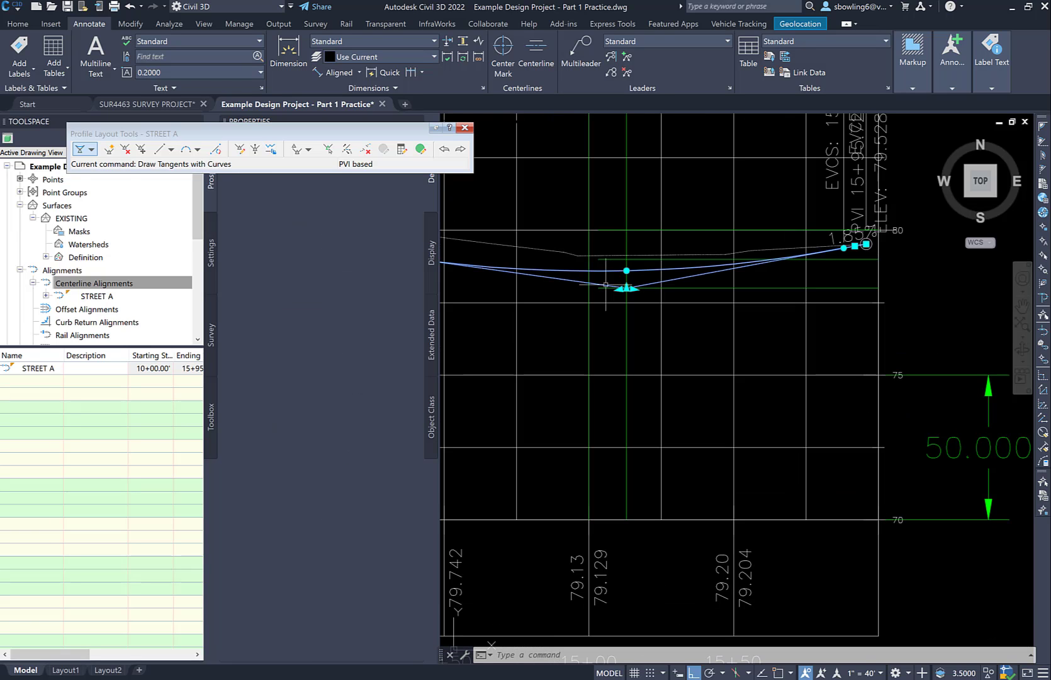
{"action": "middle_click_drag", "start_coordinate": [576, 286], "coordinate": [660, 385]}
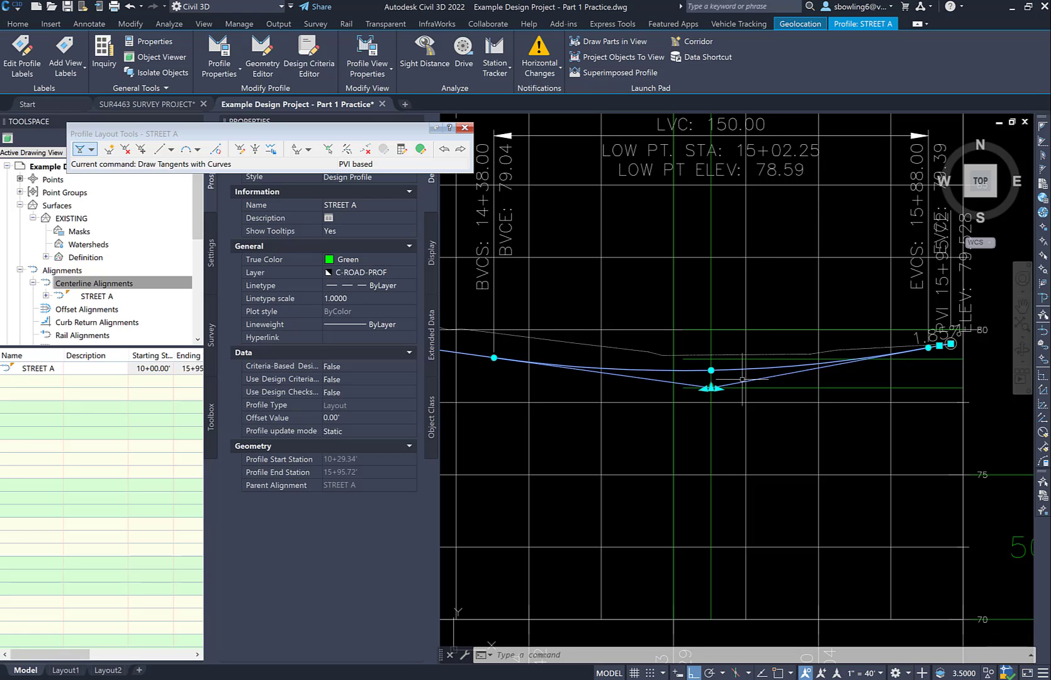
{"action": "key", "text": "Escape"}
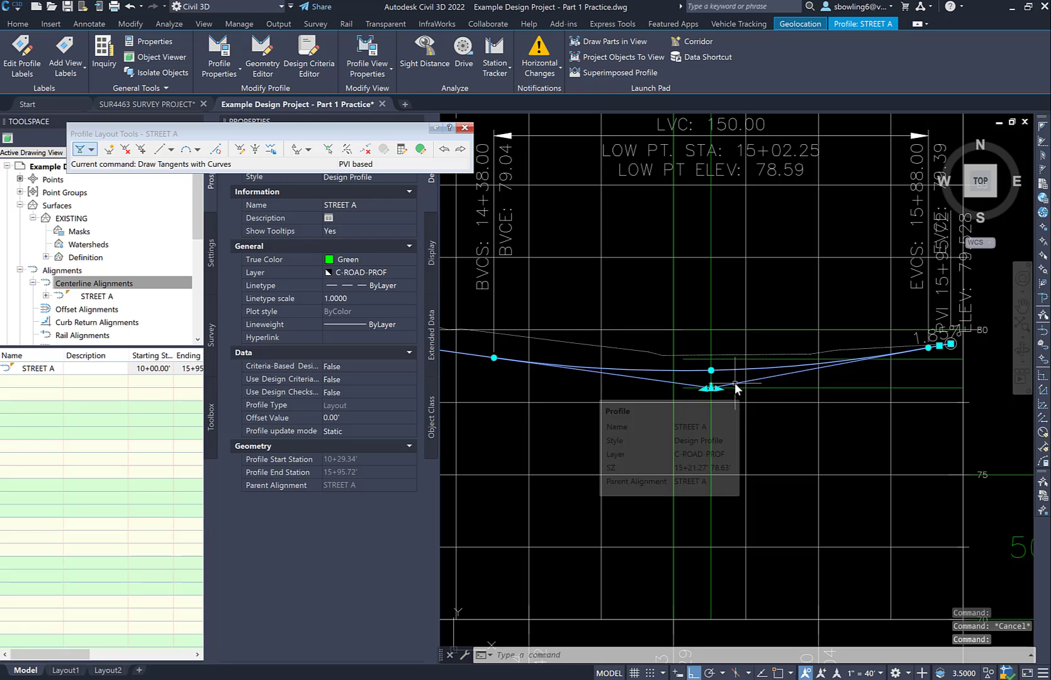
{"action": "right_click", "coordinate": [735, 386]}
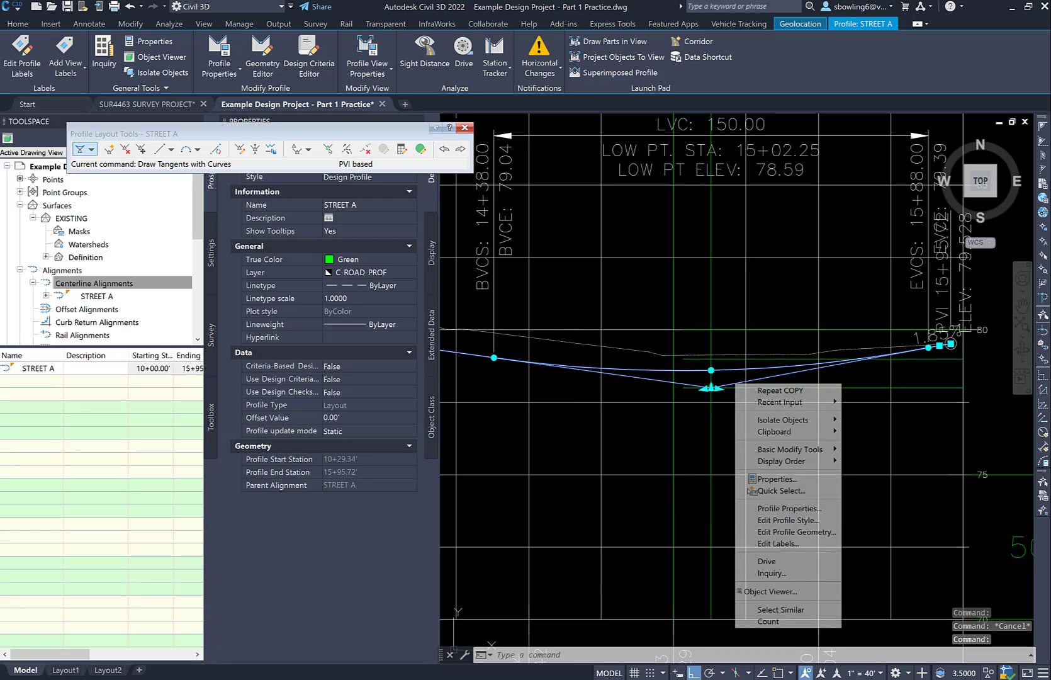
{"action": "left_click", "coordinate": [778, 520]}
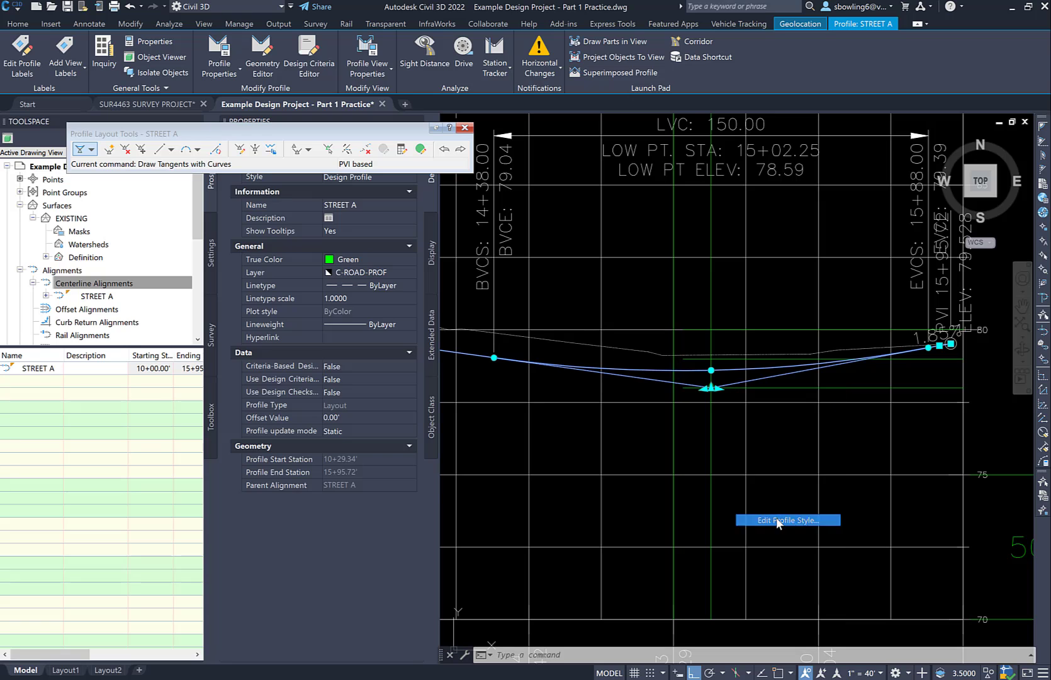
{"action": "left_click", "coordinate": [392, 219]}
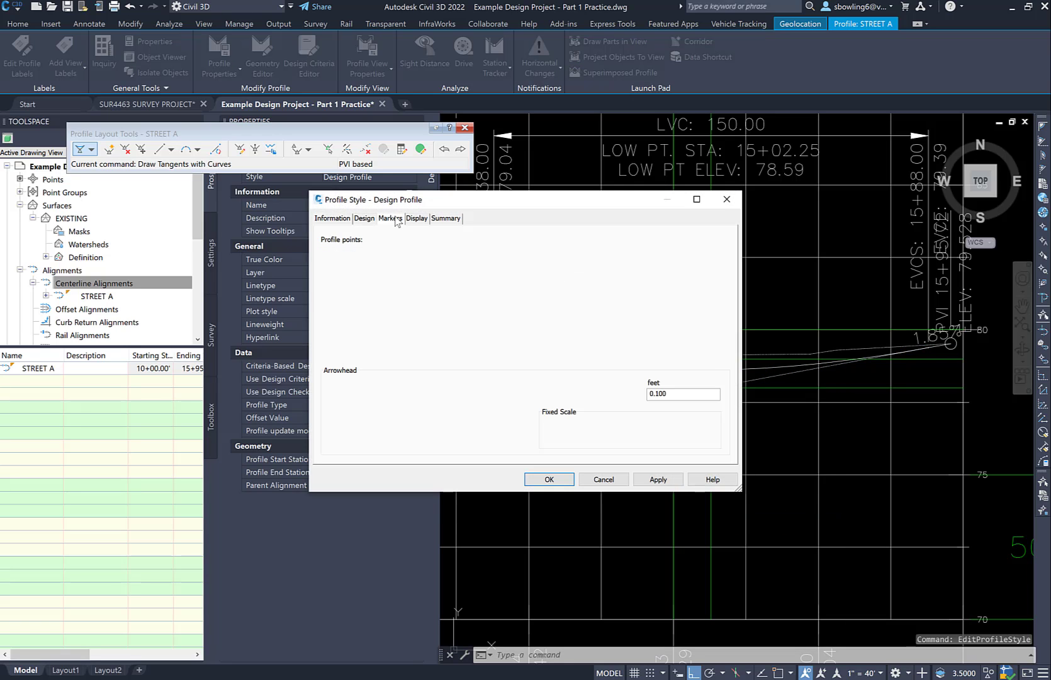
{"action": "left_click", "coordinate": [415, 219]}
{"action": "left_click", "coordinate": [391, 218]}
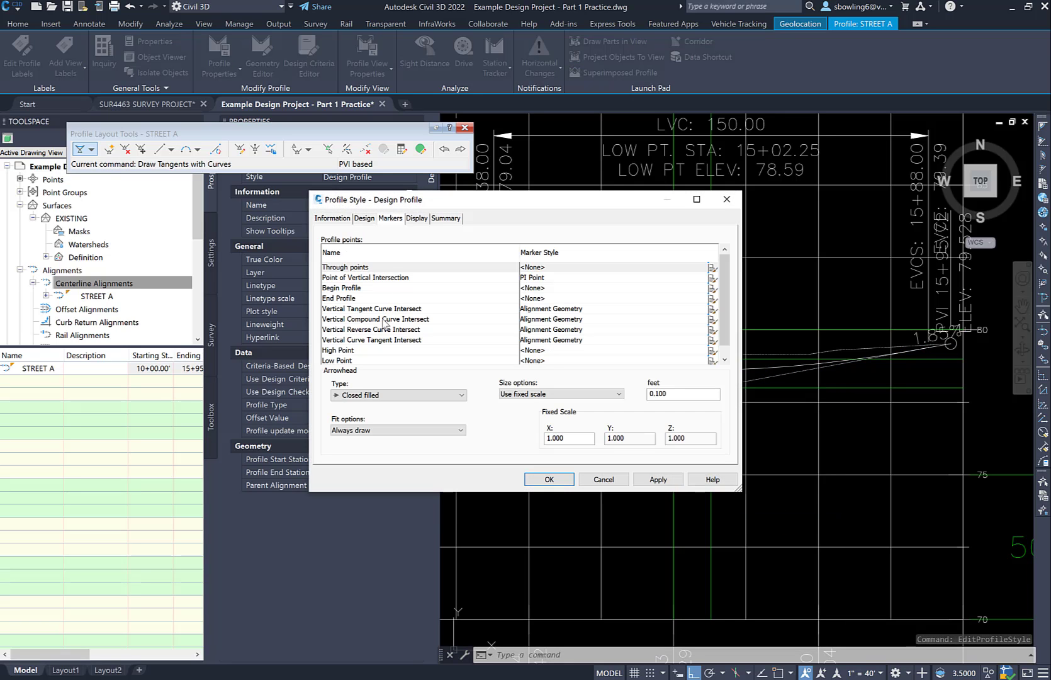
{"action": "scroll", "coordinate": [381, 318], "scroll_direction": "down", "scroll_amount": 1}
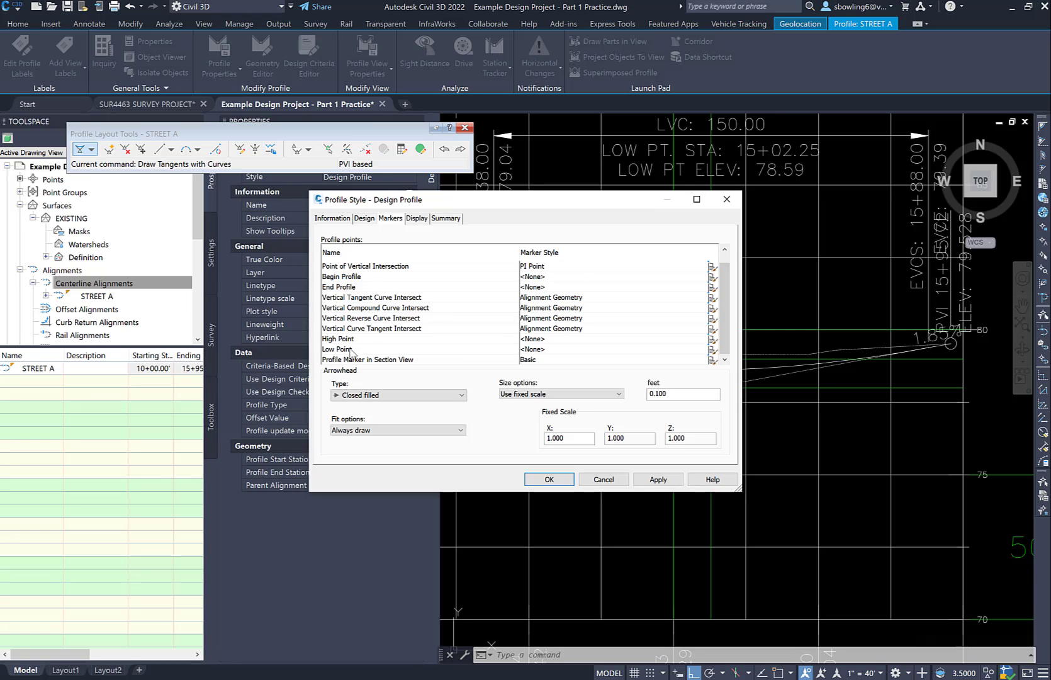
Set the Low Point and High Point marker styles to Basic and apply the profile style
{"action": "left_click", "coordinate": [590, 346]}
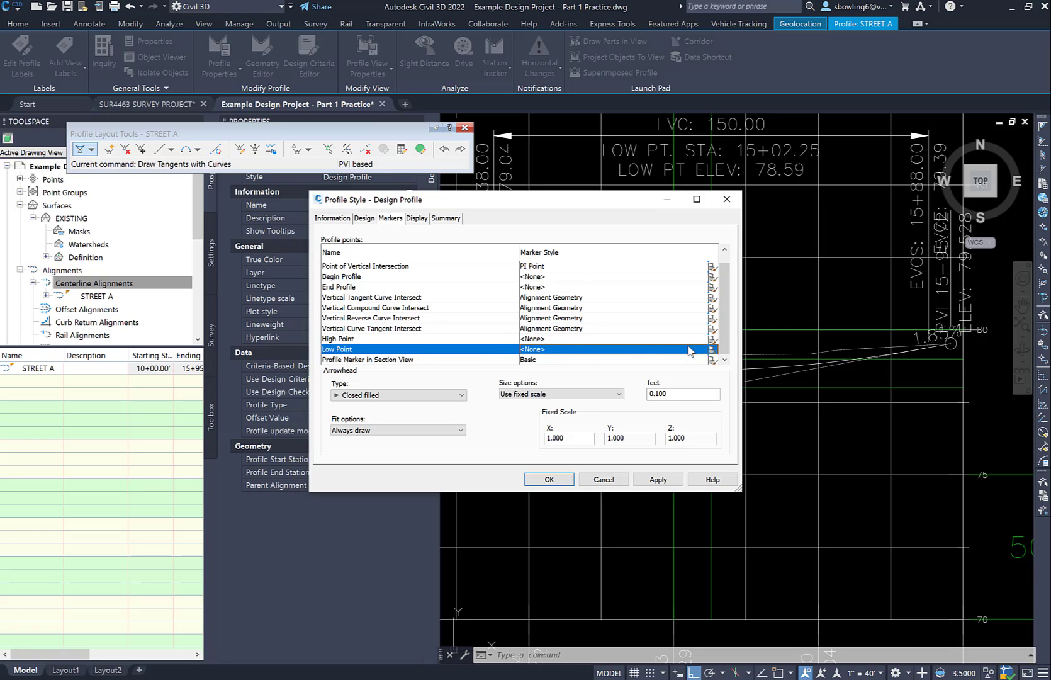
{"action": "double_click", "coordinate": [549, 350]}
{"action": "left_click", "coordinate": [401, 271]}
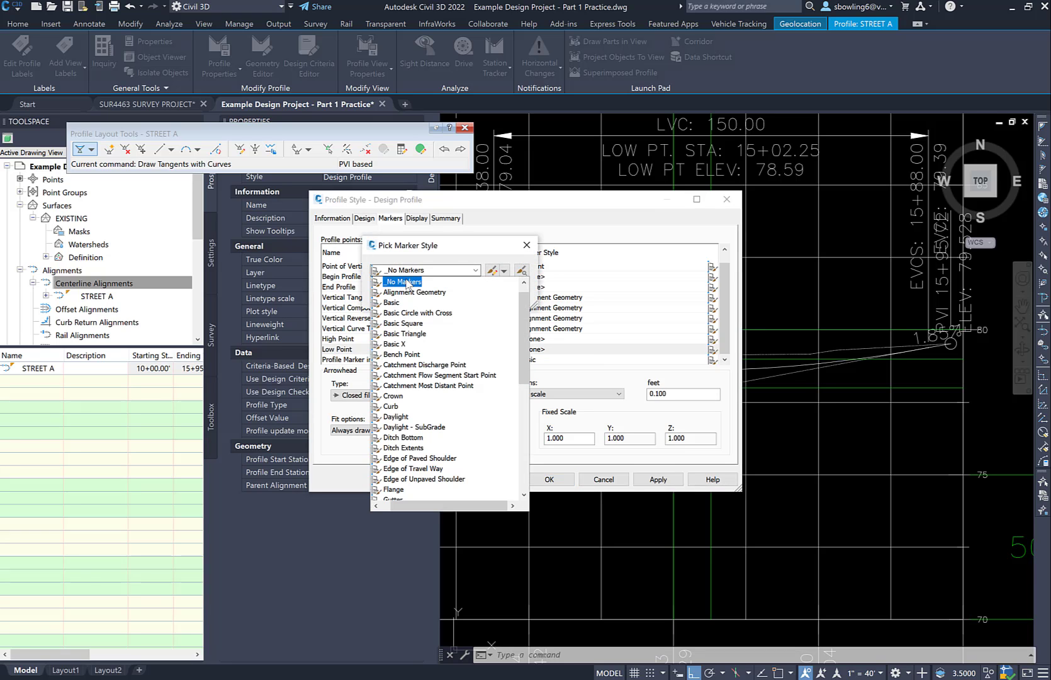
{"action": "left_click", "coordinate": [393, 287]}
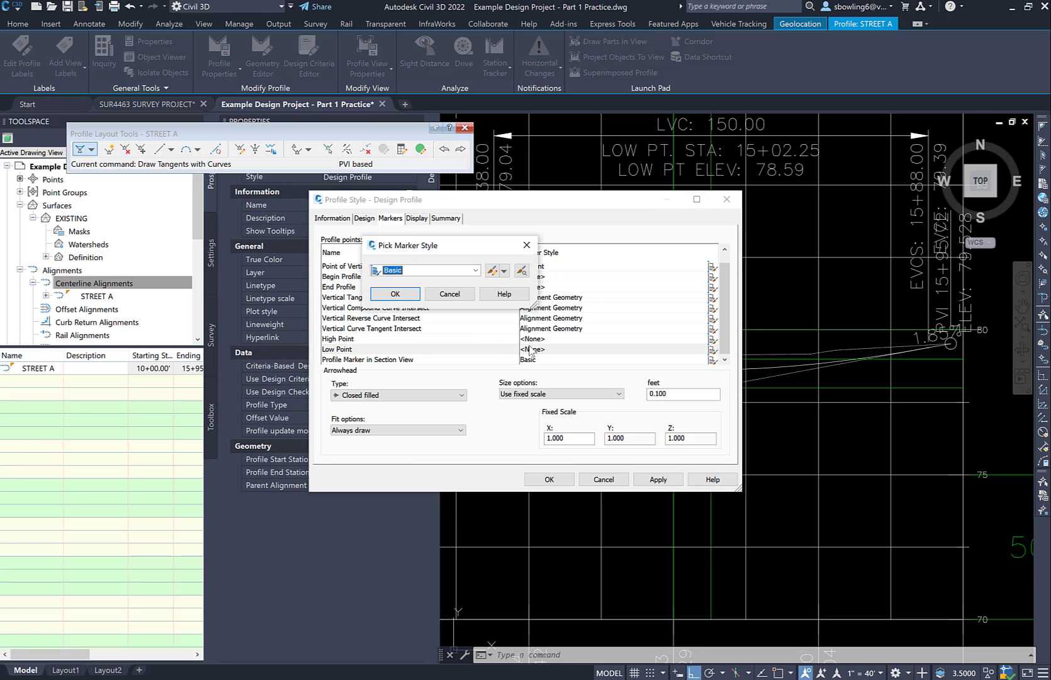
{"action": "left_click", "coordinate": [403, 294]}
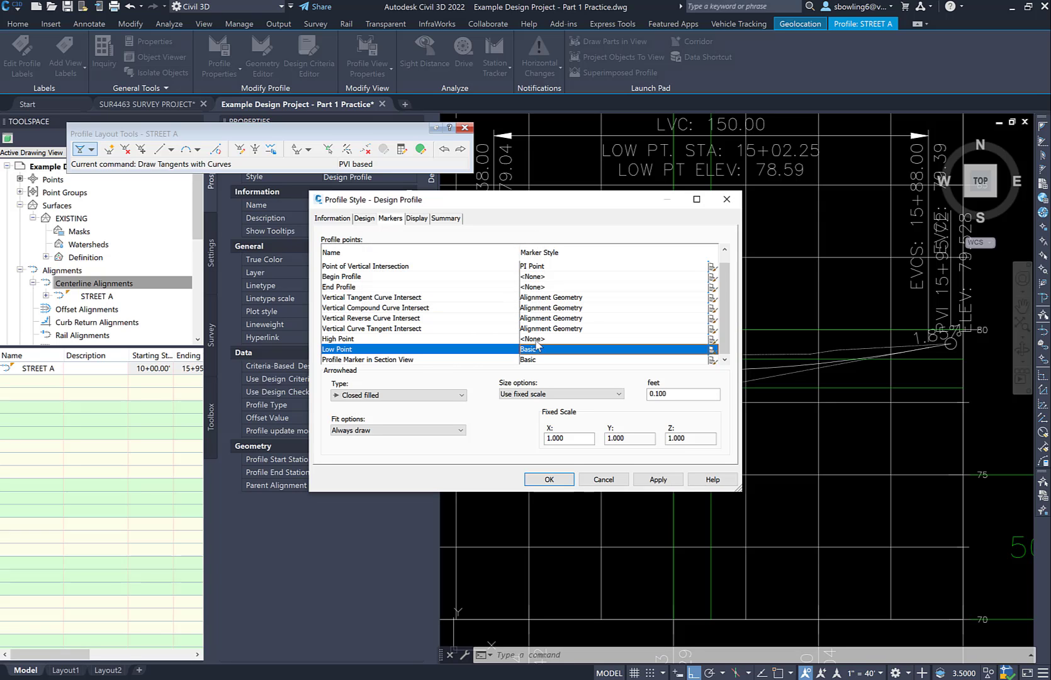
{"action": "double_click", "coordinate": [536, 340]}
{"action": "left_click", "coordinate": [415, 270]}
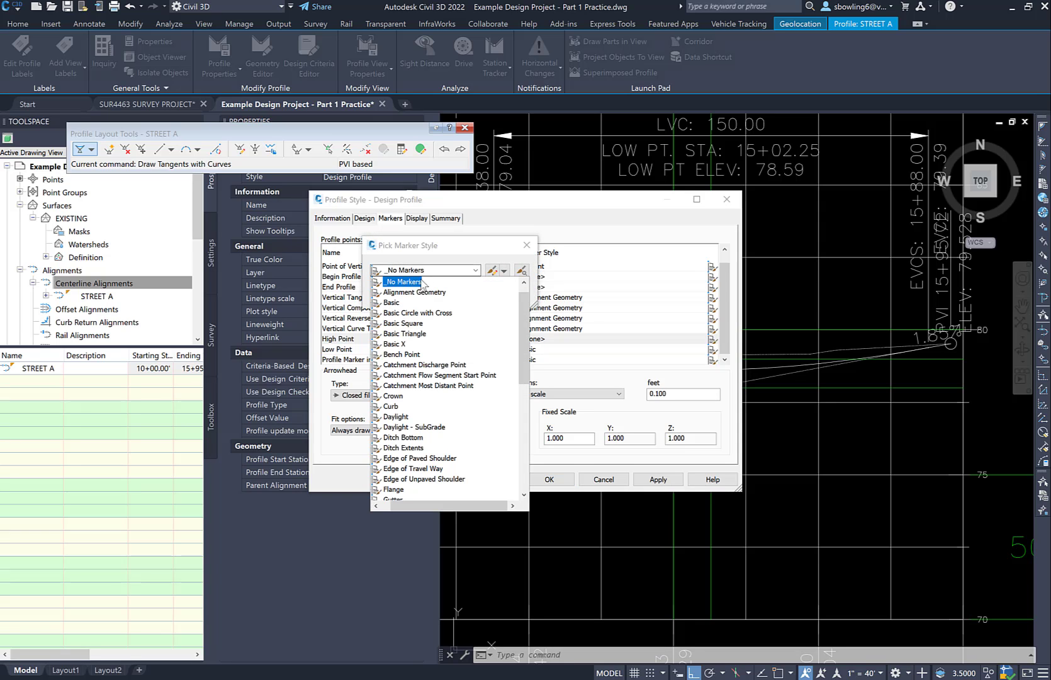
{"action": "left_click", "coordinate": [393, 303]}
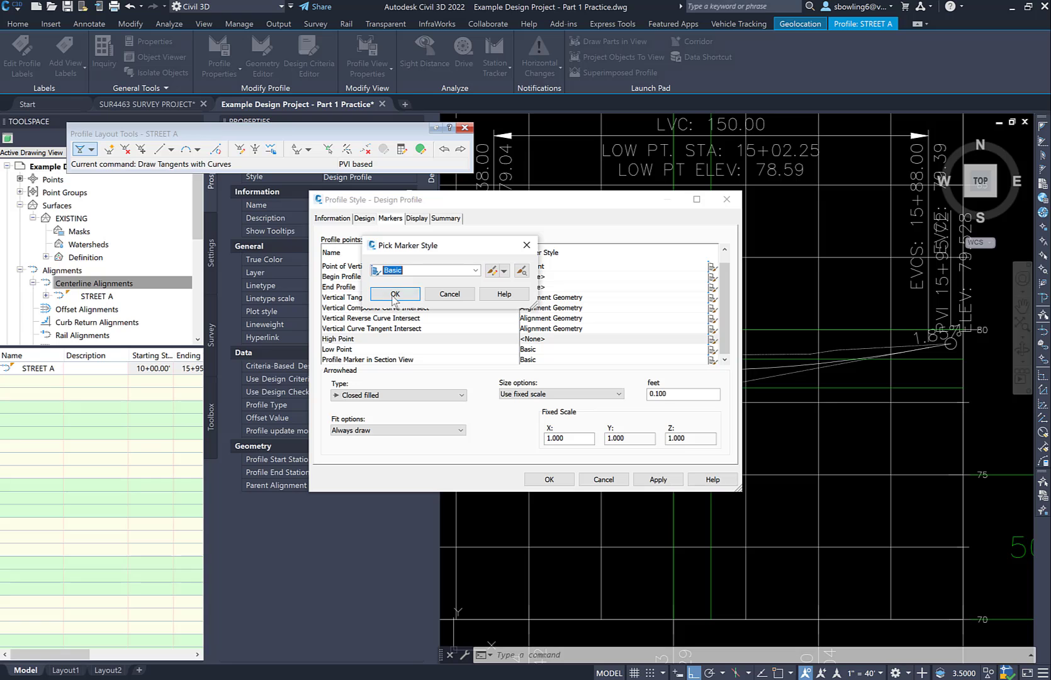
{"action": "left_click", "coordinate": [403, 293]}
{"action": "left_click", "coordinate": [655, 480]}
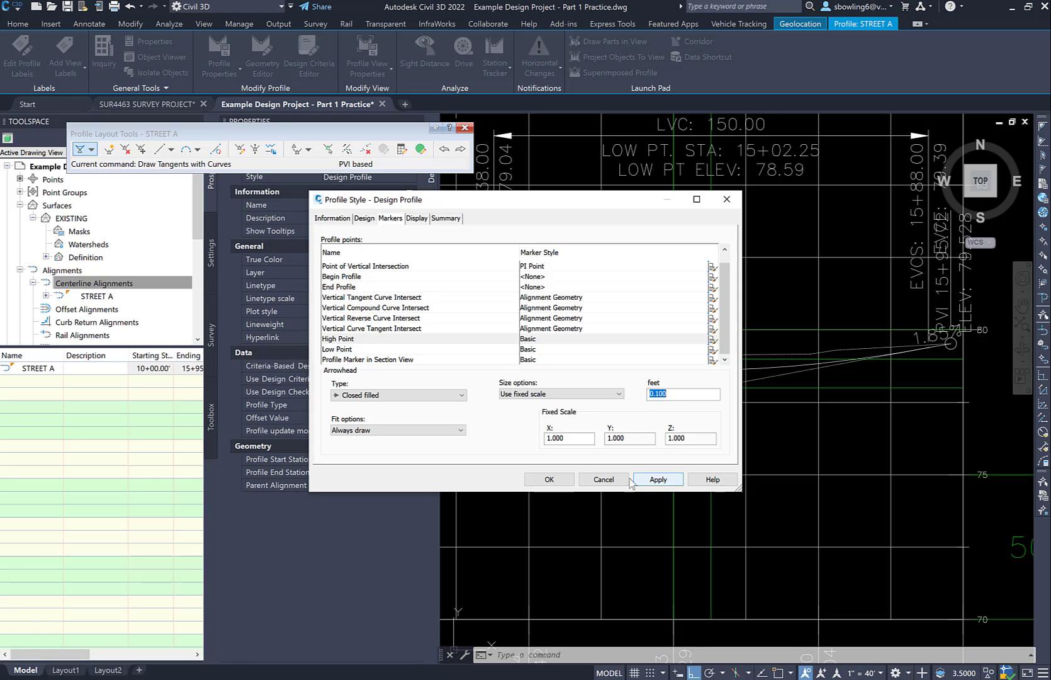
{"action": "left_click", "coordinate": [548, 479]}
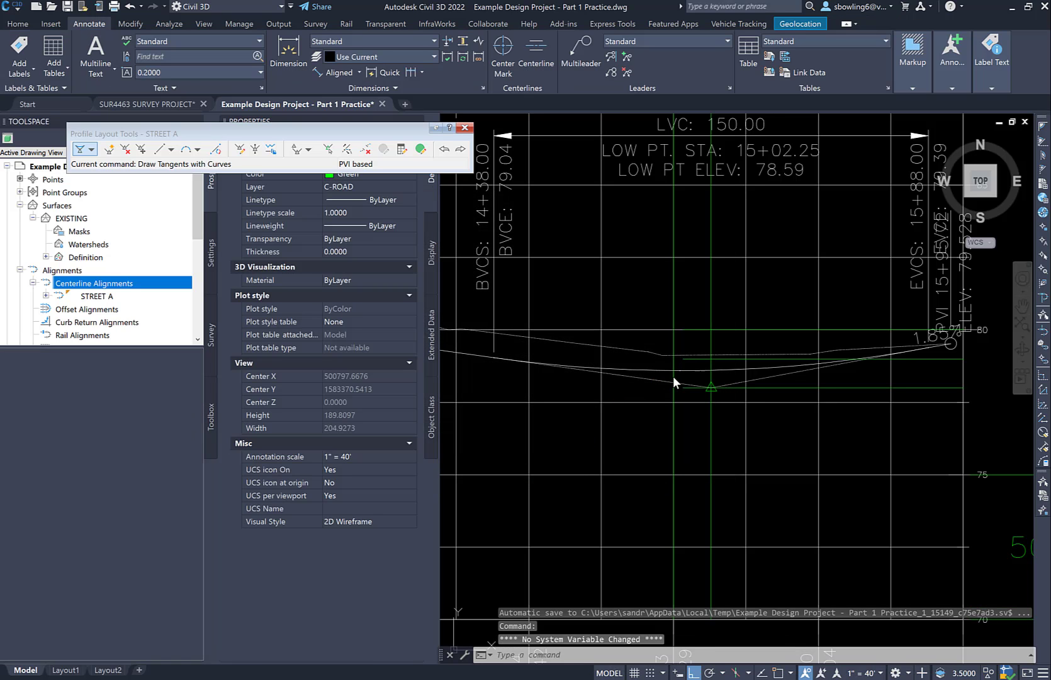
Inspect the low point marker on the vertical curve and reopen the STREET A profile's style for editing
{"action": "left_click", "coordinate": [691, 373]}
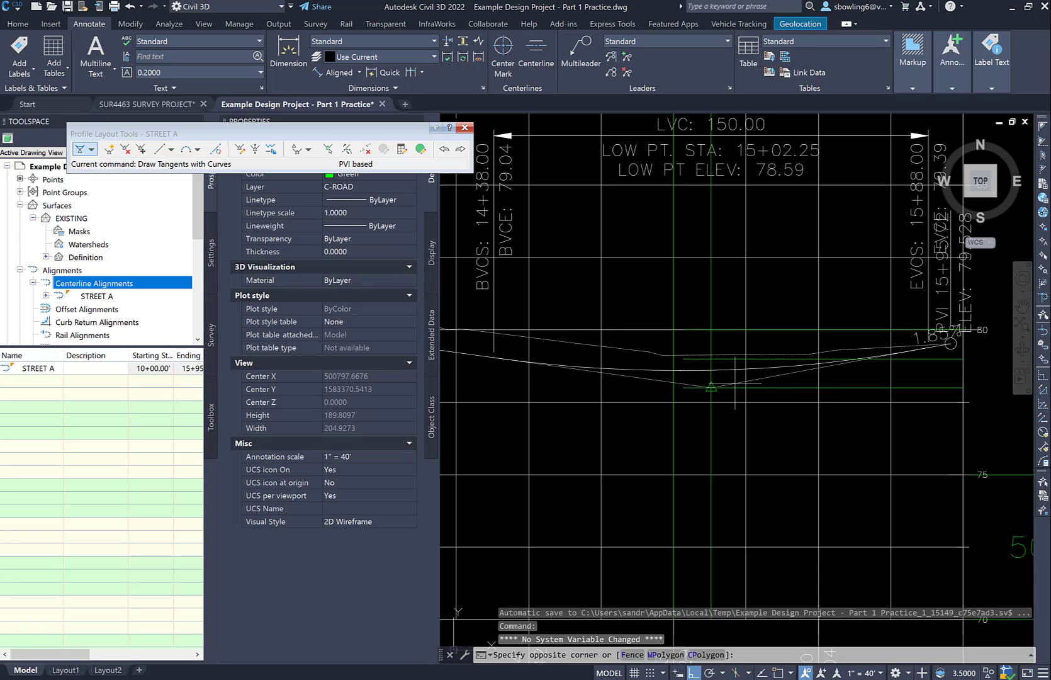
{"action": "scroll", "coordinate": [661, 368], "scroll_direction": "up", "scroll_amount": 8}
{"action": "key", "text": "Escape"}
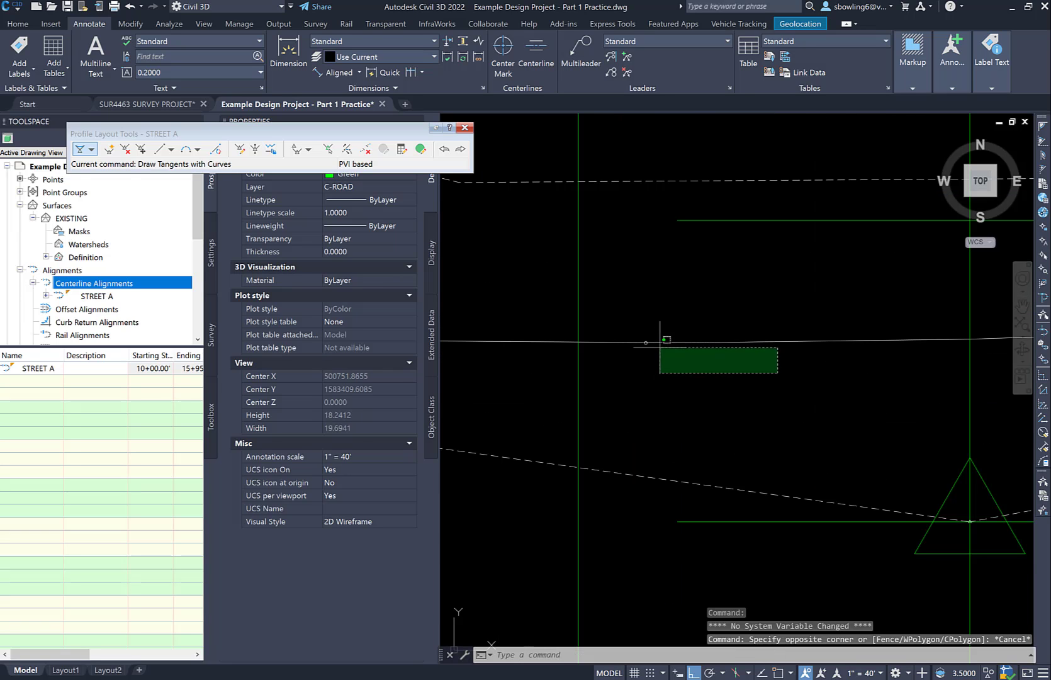
{"action": "scroll", "coordinate": [652, 343], "scroll_direction": "up", "scroll_amount": 5}
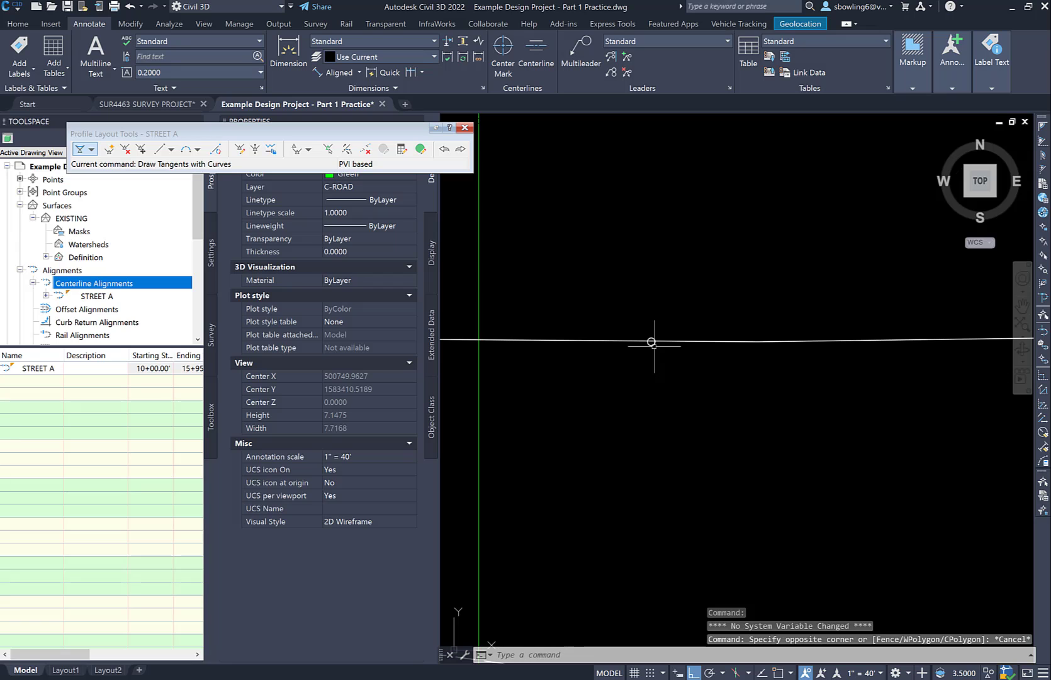
{"action": "left_click", "coordinate": [651, 342]}
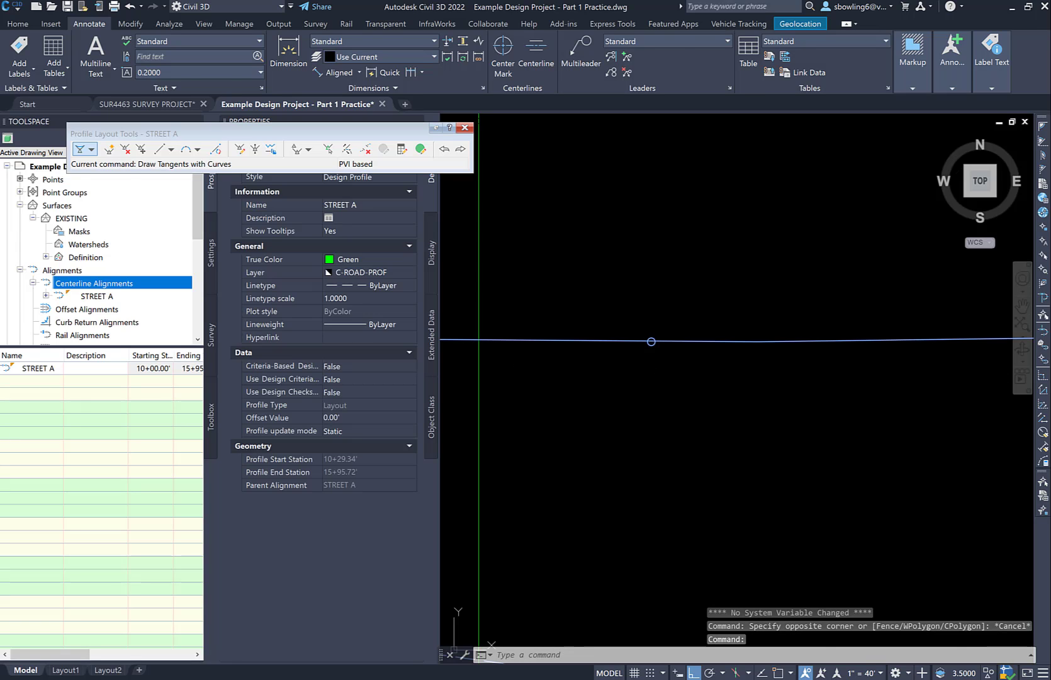
{"action": "scroll", "coordinate": [653, 373], "scroll_direction": "down", "scroll_amount": 4}
{"action": "right_click", "coordinate": [663, 397]}
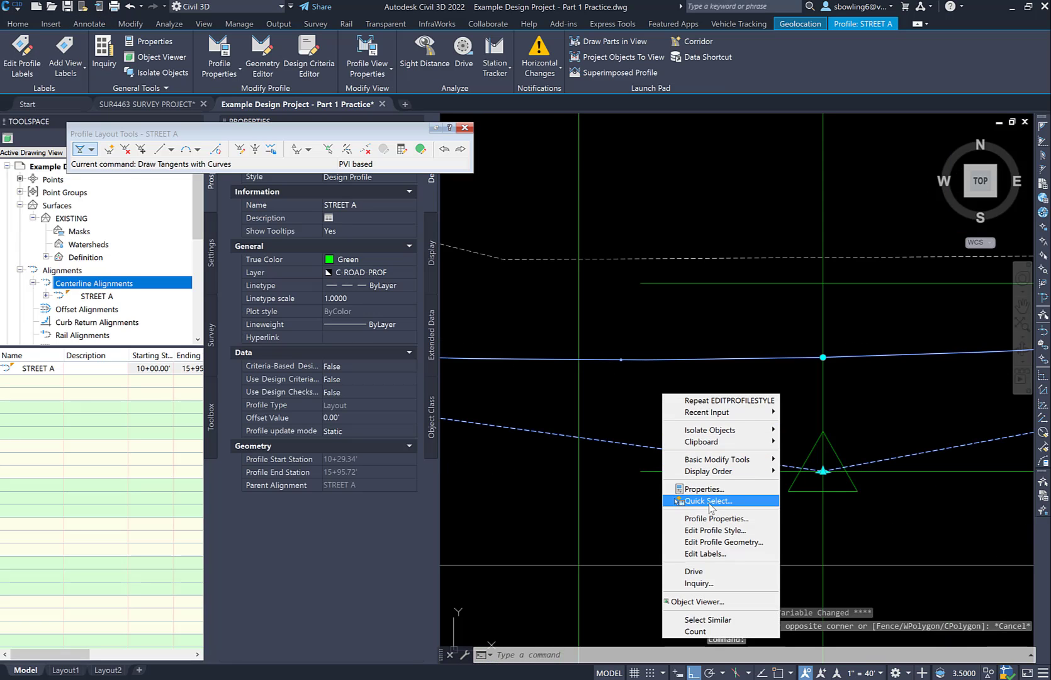
{"action": "left_click", "coordinate": [699, 531]}
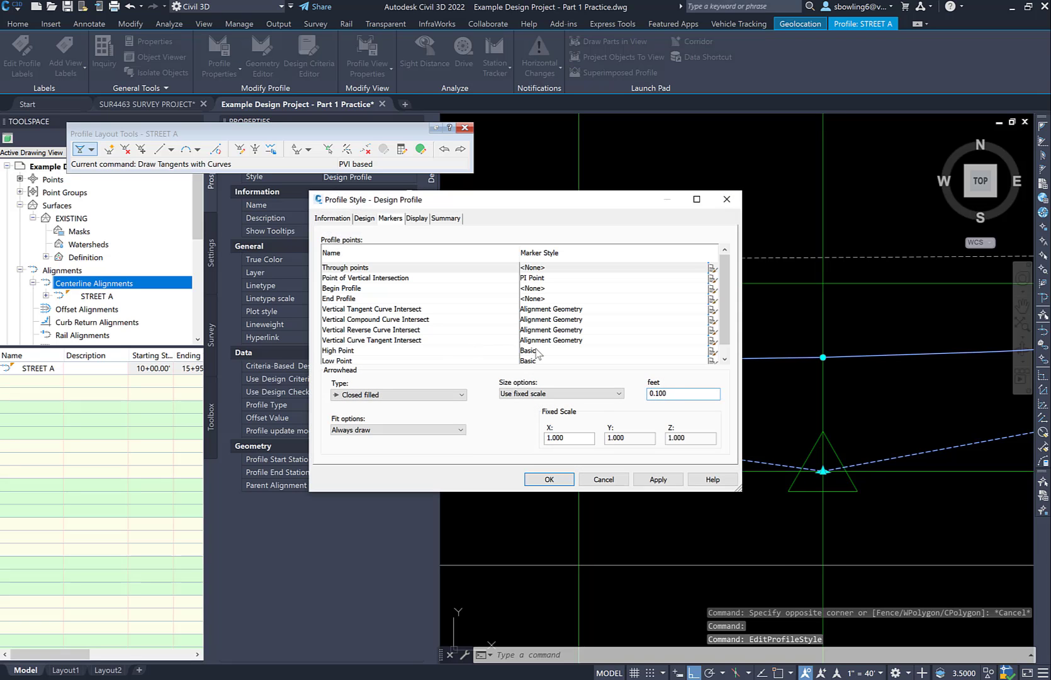
Set the High Point and Low Point marker styles to Basic Circle with Cross in the Design Profile style
{"action": "left_click", "coordinate": [536, 350]}
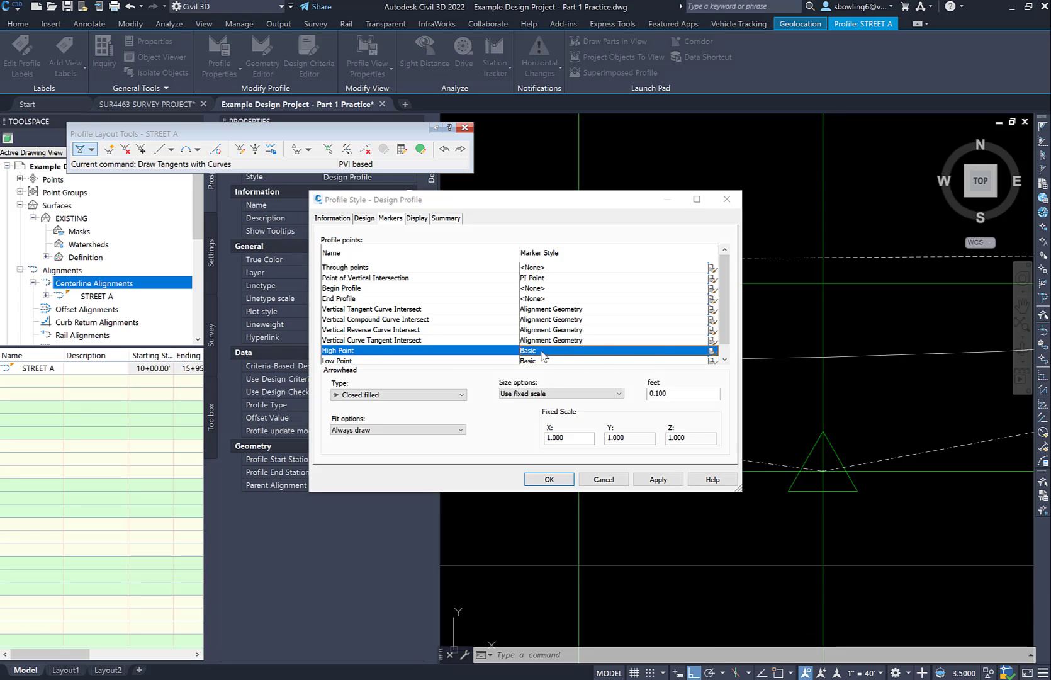
{"action": "left_click", "coordinate": [541, 351]}
{"action": "left_click", "coordinate": [434, 271]}
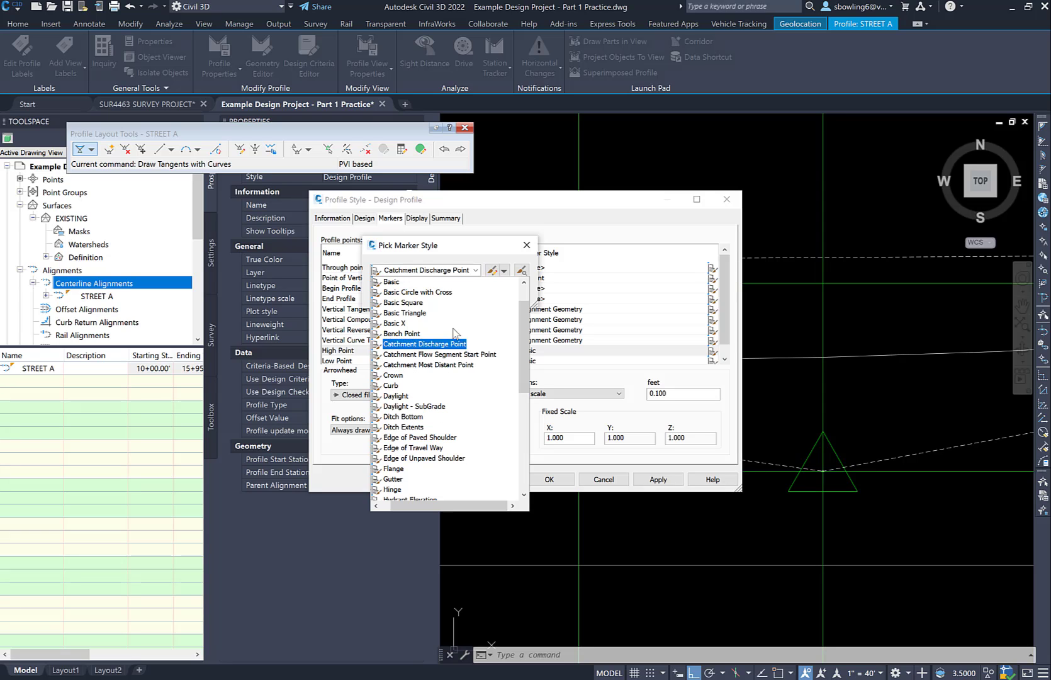
{"action": "left_click", "coordinate": [409, 294]}
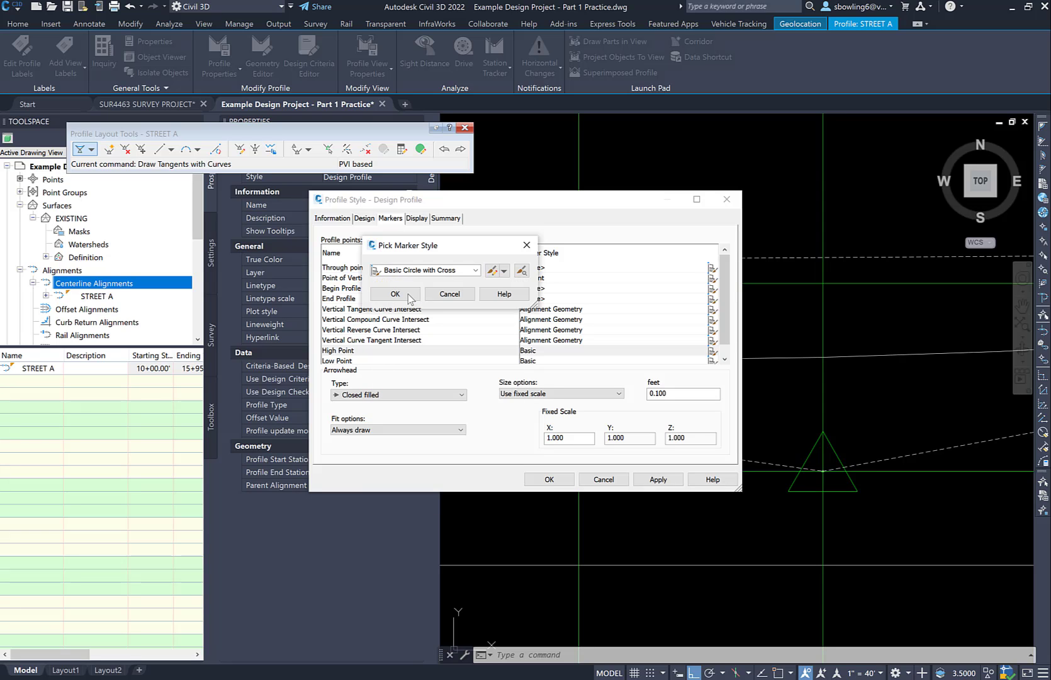
{"action": "left_click", "coordinate": [393, 292]}
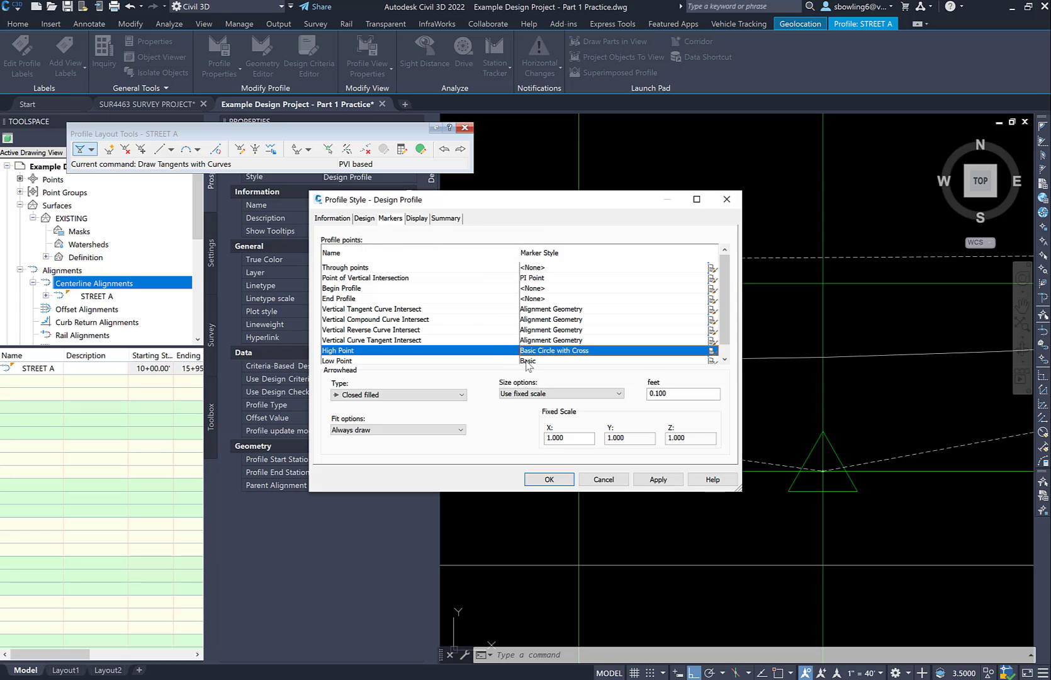
{"action": "double_click", "coordinate": [528, 361]}
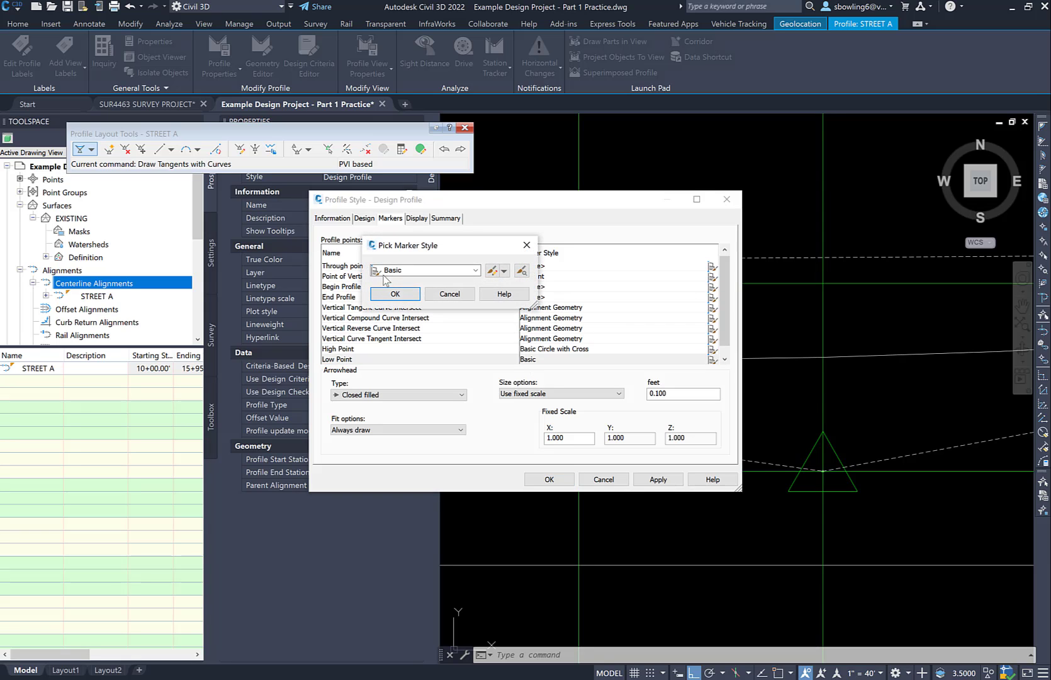
{"action": "left_click", "coordinate": [398, 272]}
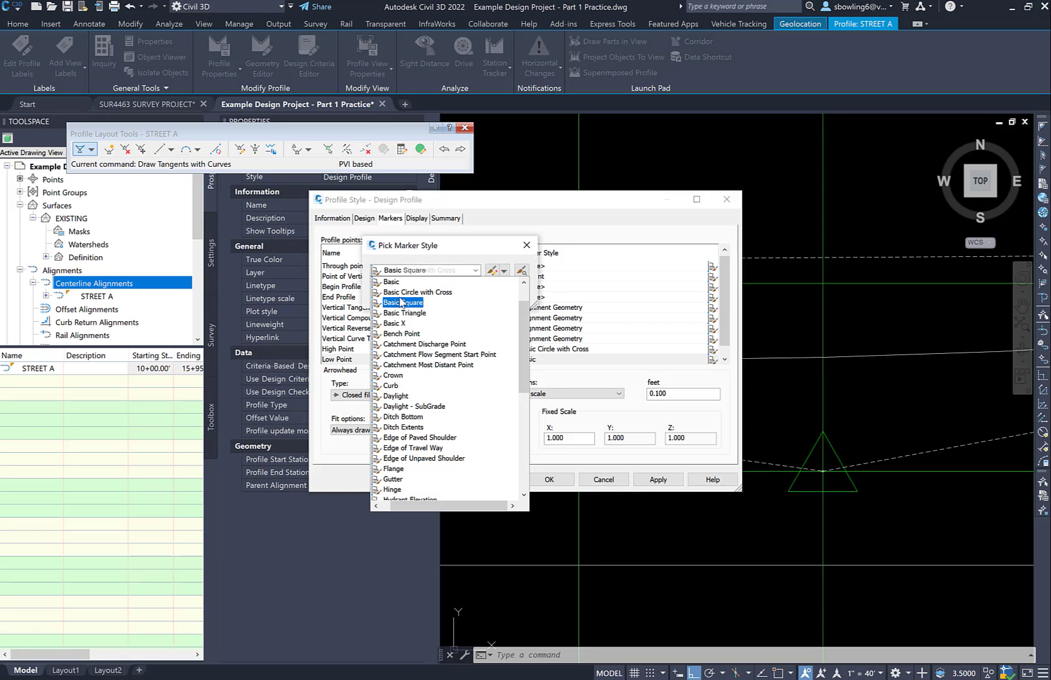
{"action": "left_click", "coordinate": [396, 301]}
{"action": "left_click", "coordinate": [395, 295]}
Try arrowhead sizes of 0.200 and 0.120 feet in the Design Profile style and apply them
{"action": "left_click", "coordinate": [668, 396]}
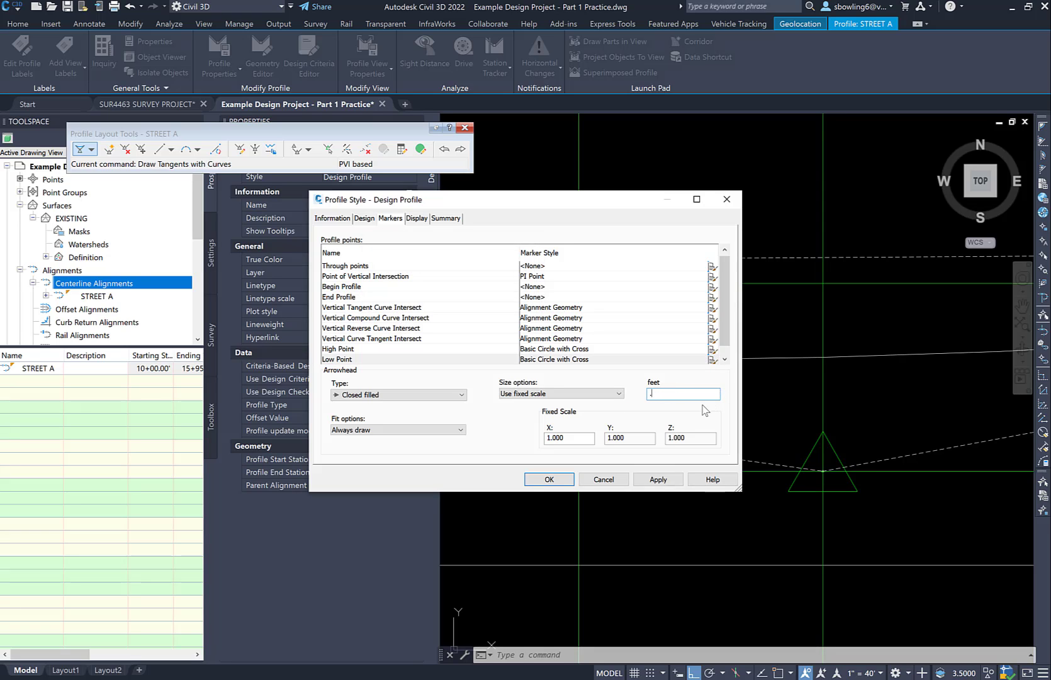
{"action": "left_click", "coordinate": [651, 479]}
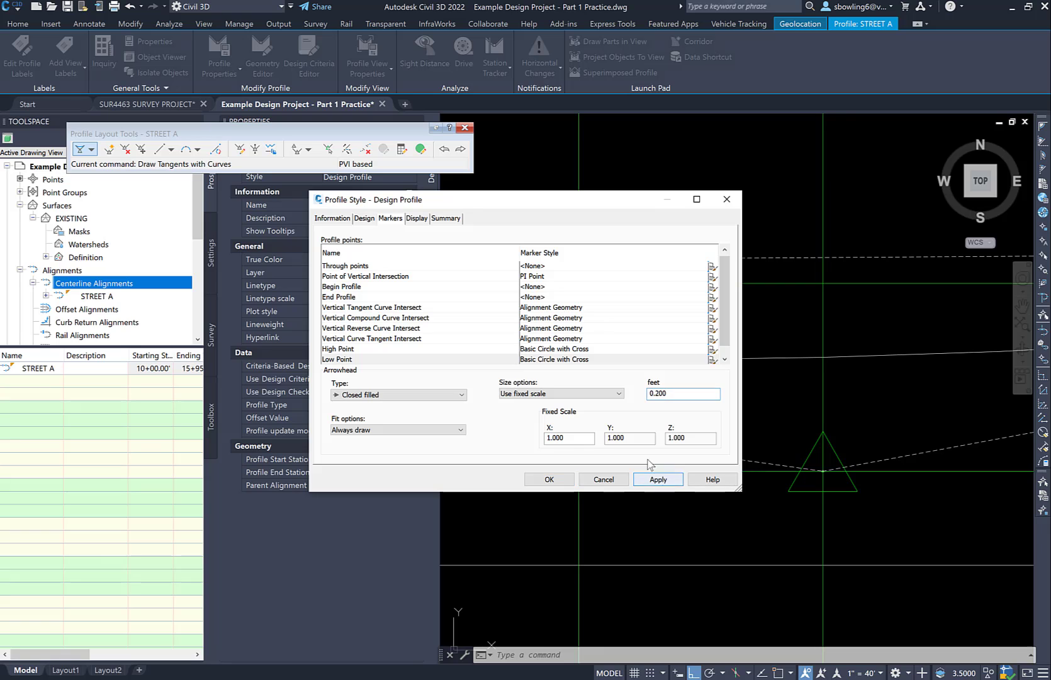
{"action": "left_click_drag", "start_coordinate": [603, 200], "coordinate": [642, 400]}
{"action": "left_click_drag", "start_coordinate": [712, 595], "coordinate": [680, 596]}
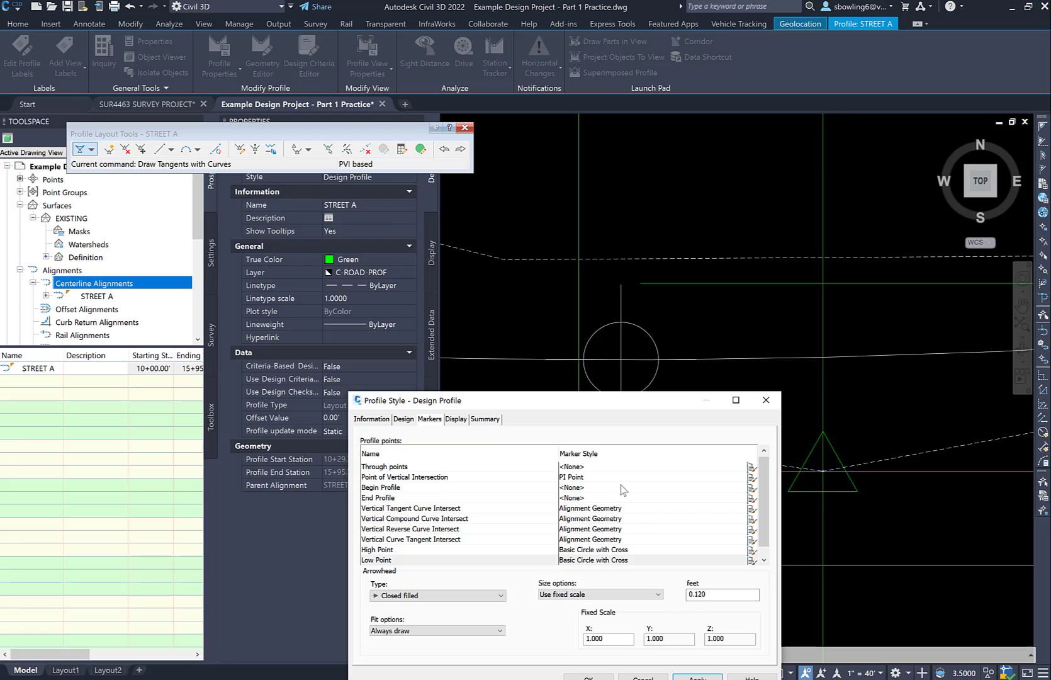
Set the Low Point marker style to Basic in the Design Profile style and apply it
{"action": "scroll", "coordinate": [589, 498], "scroll_direction": "down", "scroll_amount": 1}
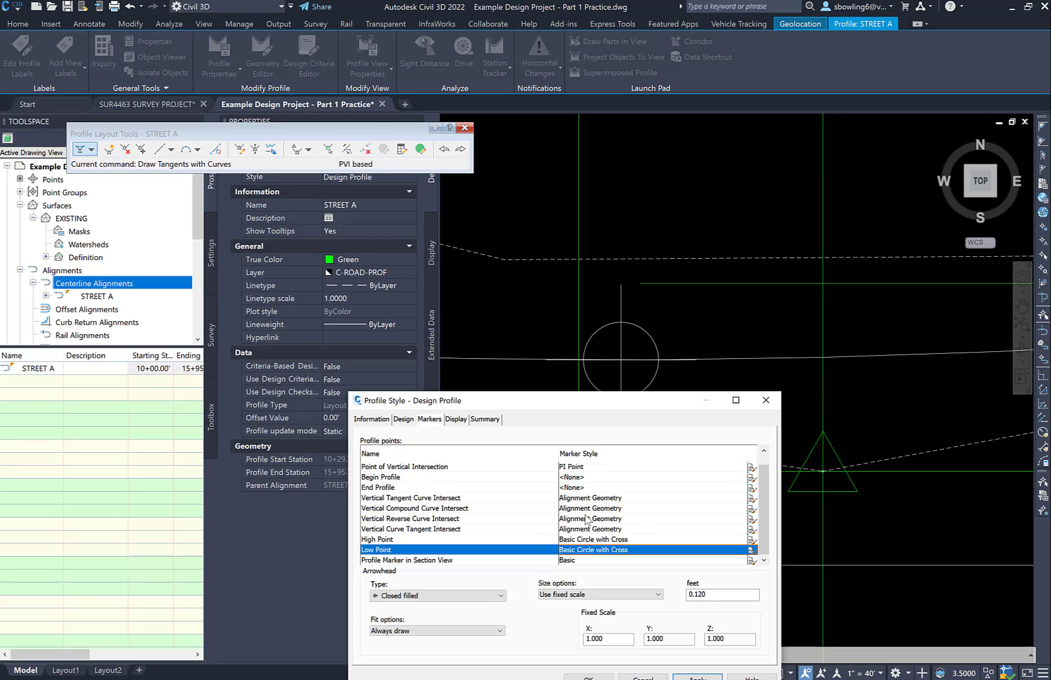
{"action": "double_click", "coordinate": [595, 551]}
{"action": "left_click", "coordinate": [443, 271]}
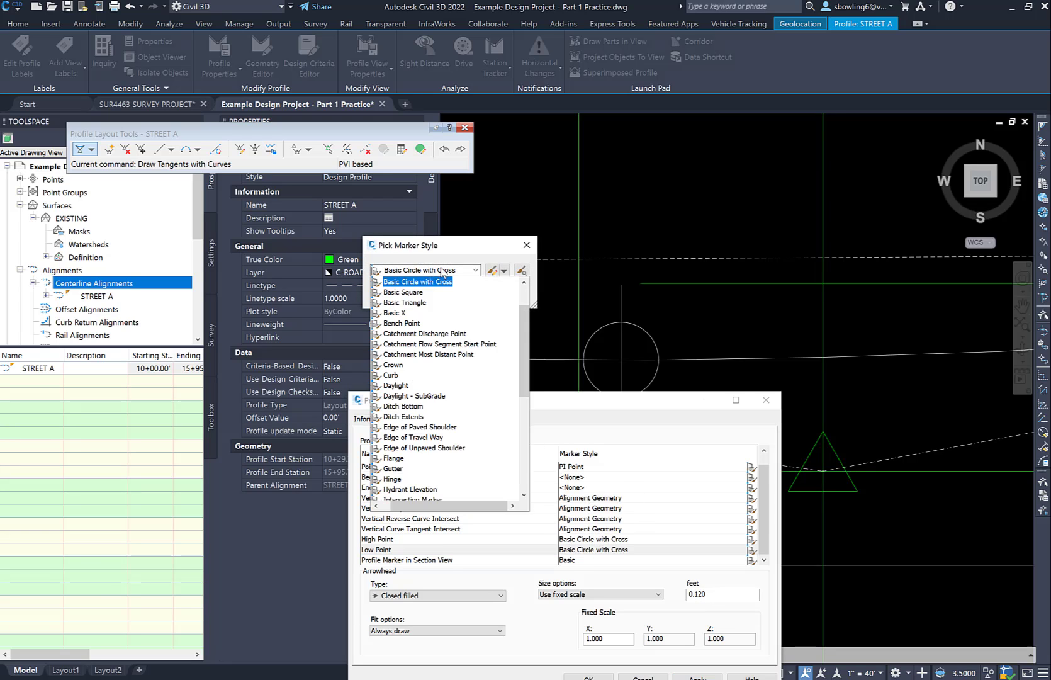
{"action": "scroll", "coordinate": [409, 292], "scroll_direction": "up", "scroll_amount": 1}
{"action": "left_click", "coordinate": [404, 309]}
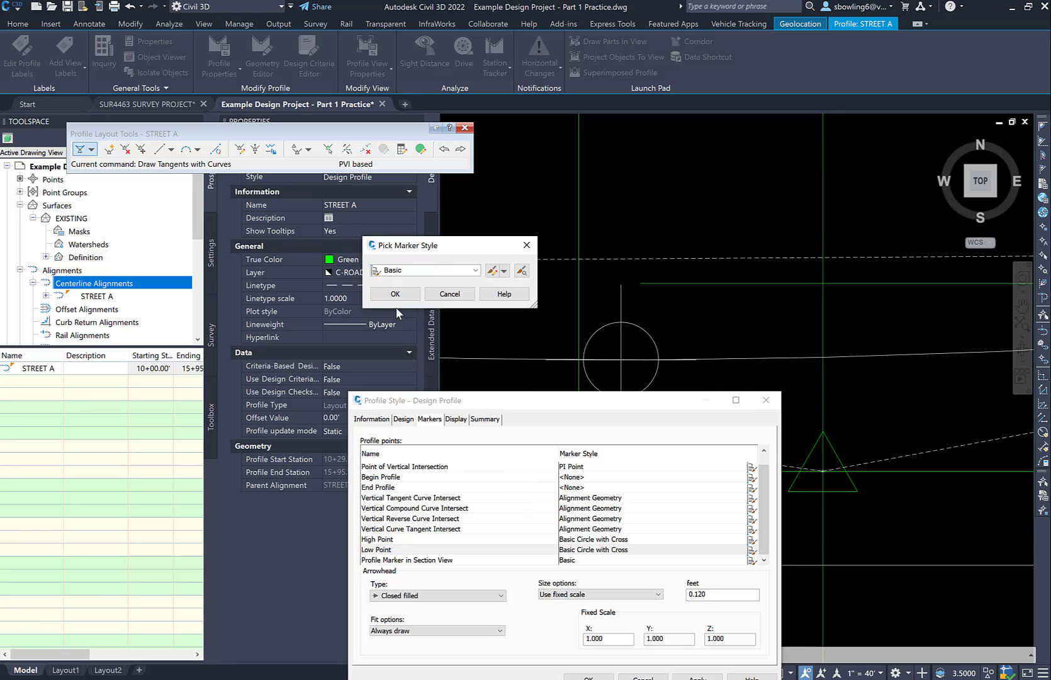
{"action": "left_click", "coordinate": [395, 294]}
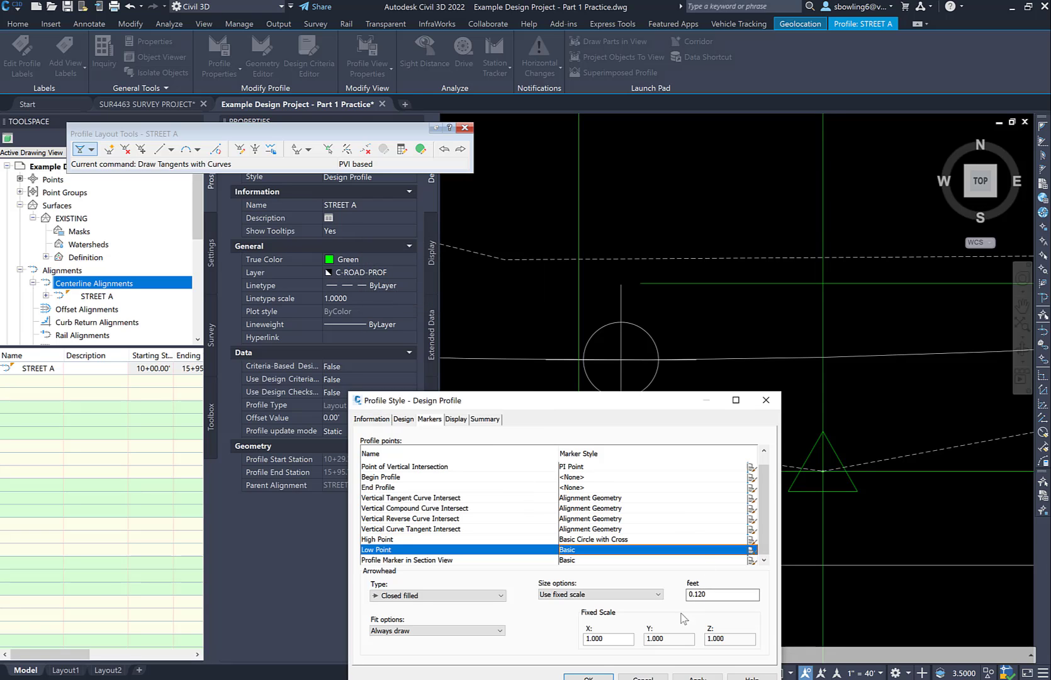
{"action": "left_click", "coordinate": [686, 676]}
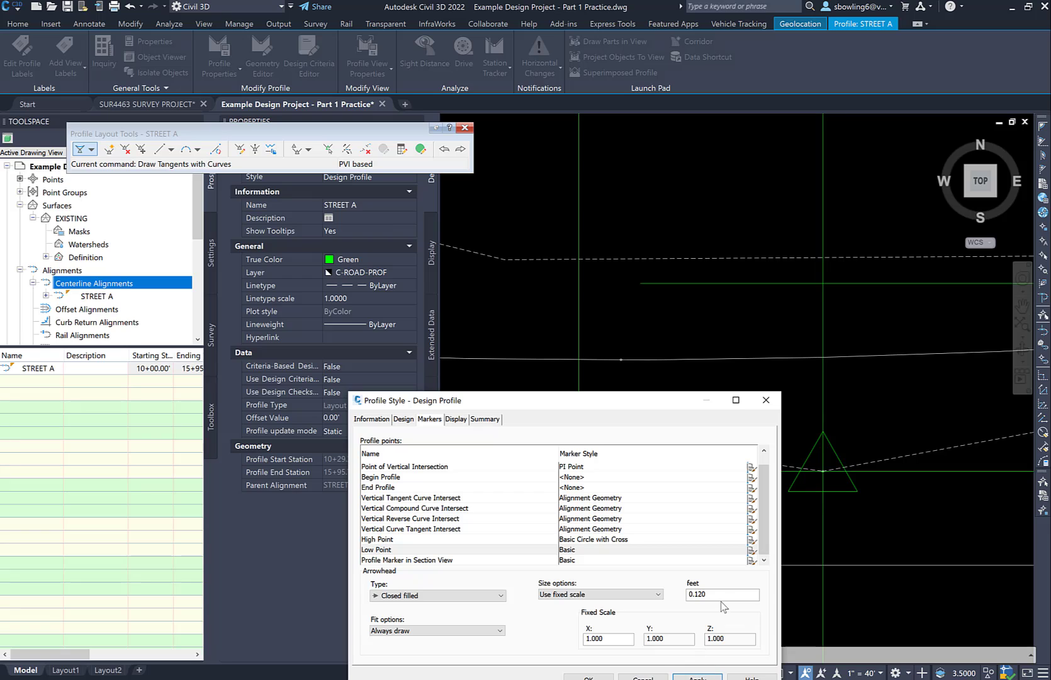
Set the arrowhead size to 0.200 feet and the Low Point marker to Basic Circle with Cross, and accept the profile style
{"action": "left_click_drag", "start_coordinate": [724, 594], "coordinate": [669, 588]}
{"action": "type", "text": "."}
{"action": "left_click", "coordinate": [585, 551]}
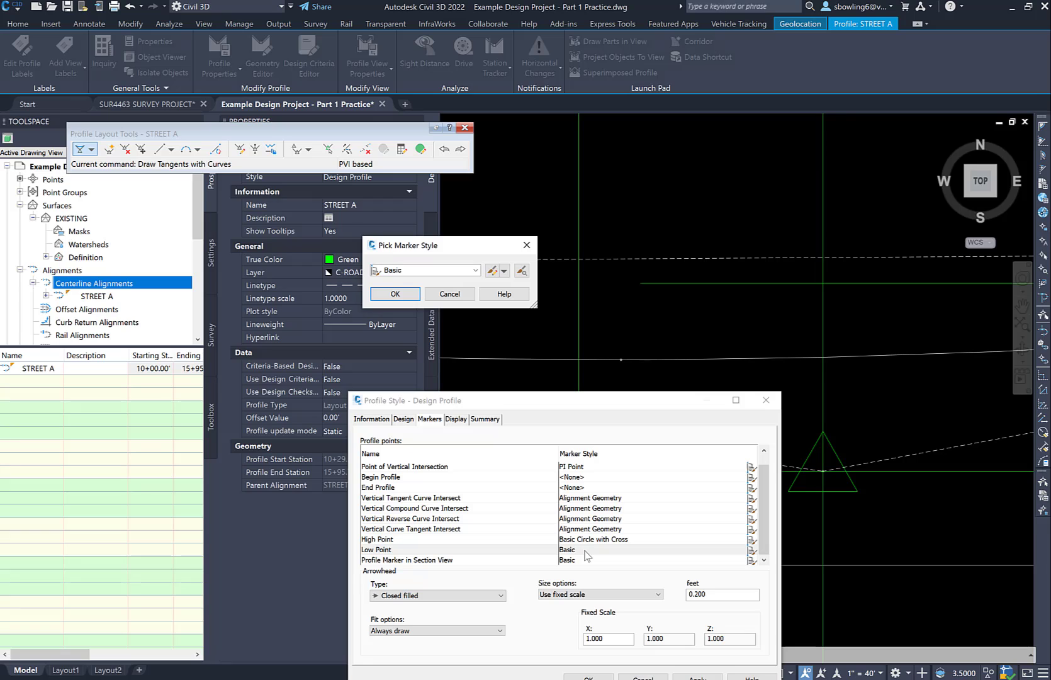
{"action": "left_click", "coordinate": [447, 270]}
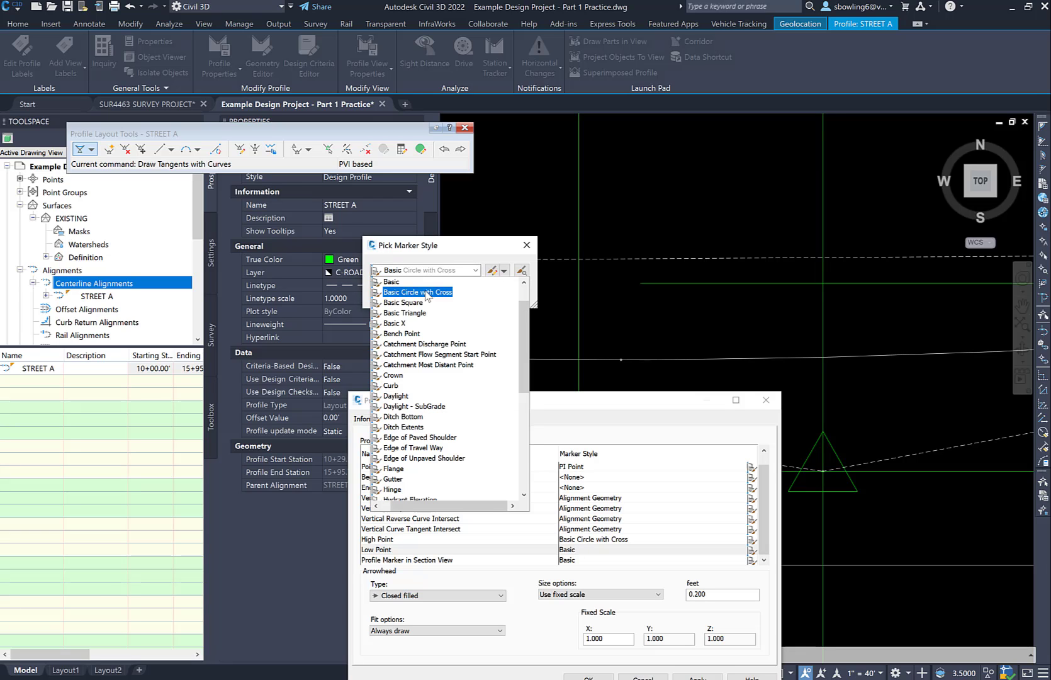
{"action": "left_click", "coordinate": [427, 293]}
{"action": "left_click", "coordinate": [395, 294]}
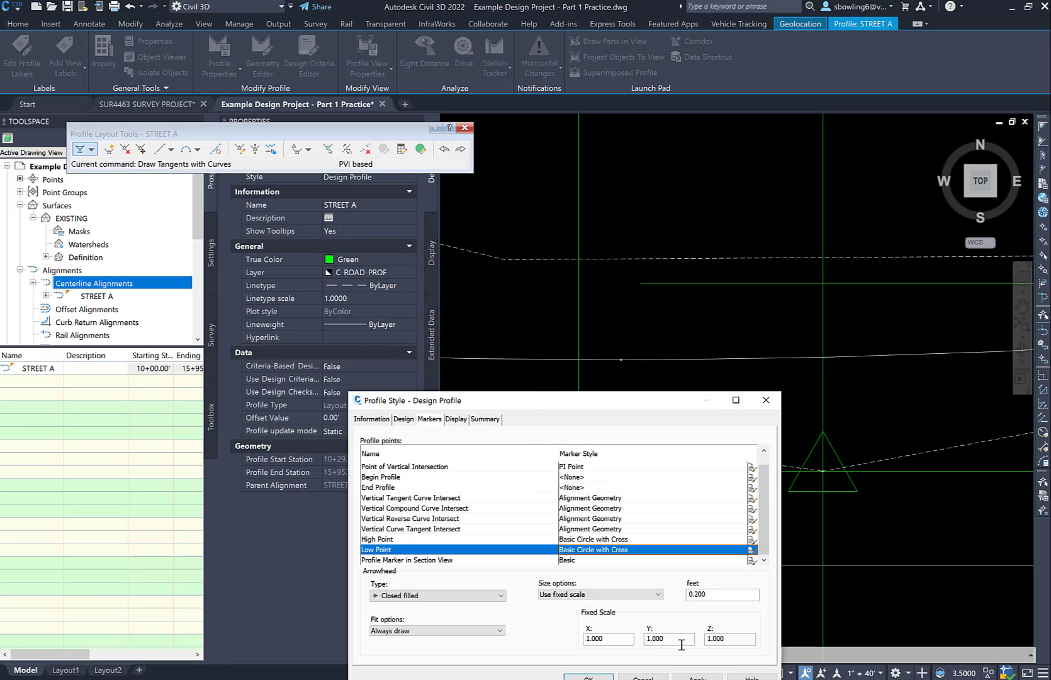
{"action": "left_click", "coordinate": [678, 678]}
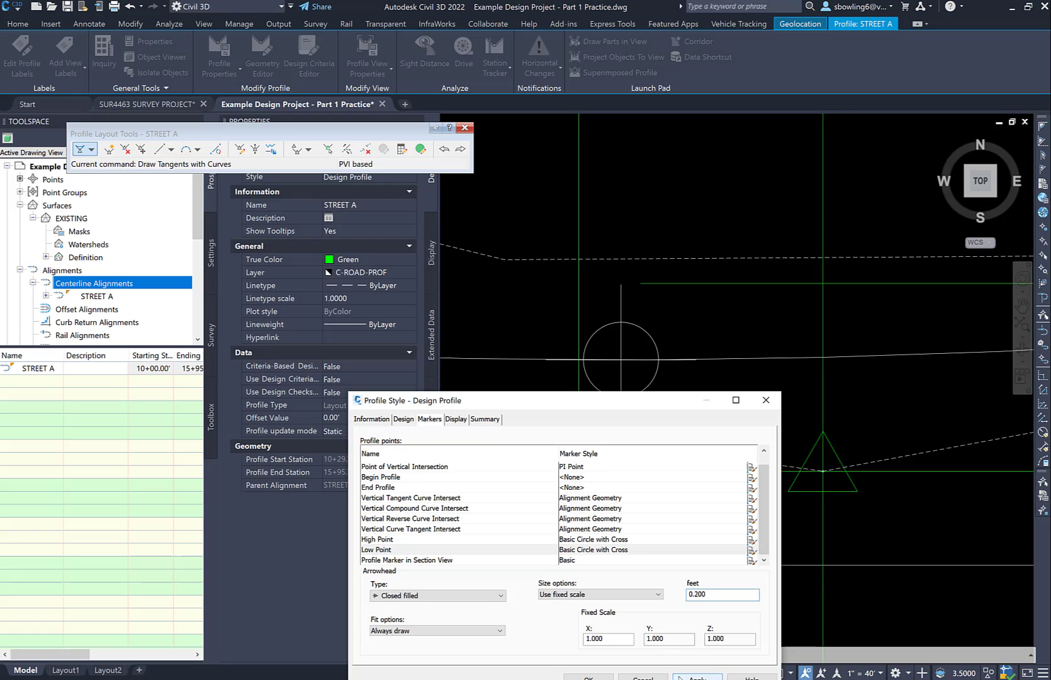
{"action": "left_click", "coordinate": [582, 678]}
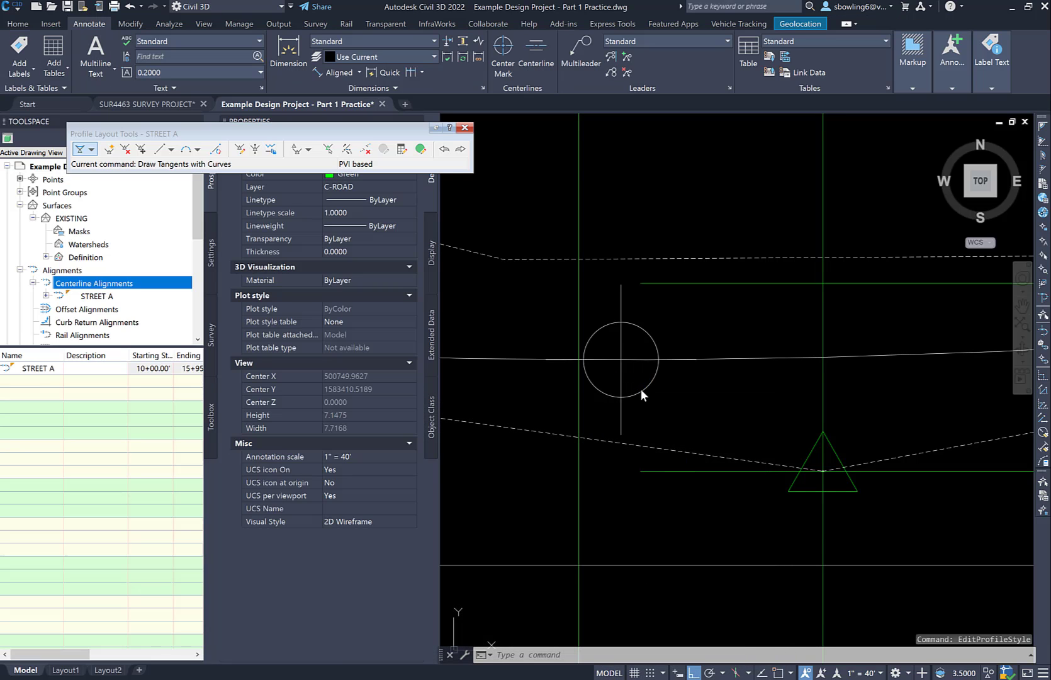
Select the STREET A profile and compare its low point marker with the sag PVI position
{"action": "left_click", "coordinate": [642, 396]}
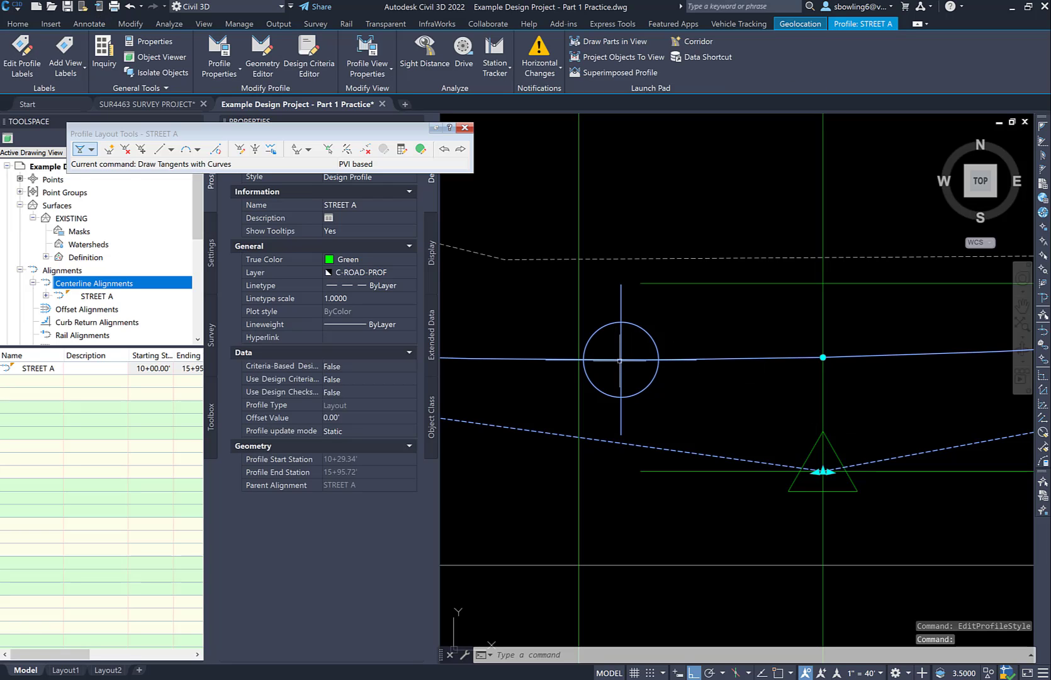
{"action": "scroll", "coordinate": [620, 361], "scroll_direction": "down", "scroll_amount": 2}
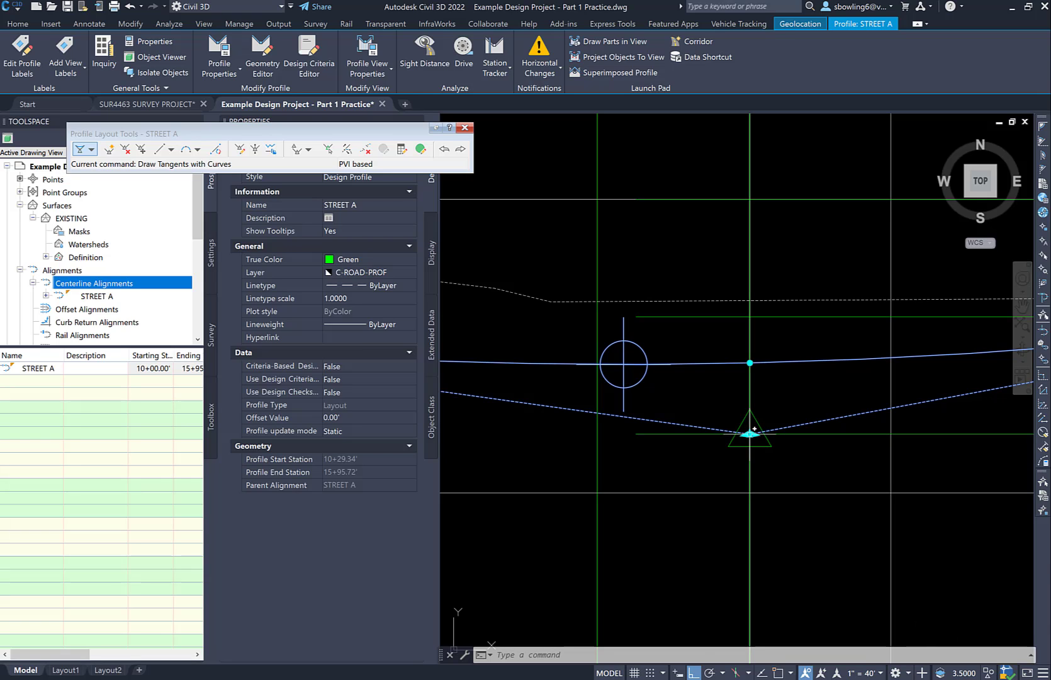
{"action": "scroll", "coordinate": [766, 443], "scroll_direction": "up", "scroll_amount": 4}
{"action": "key", "text": "Escape"}
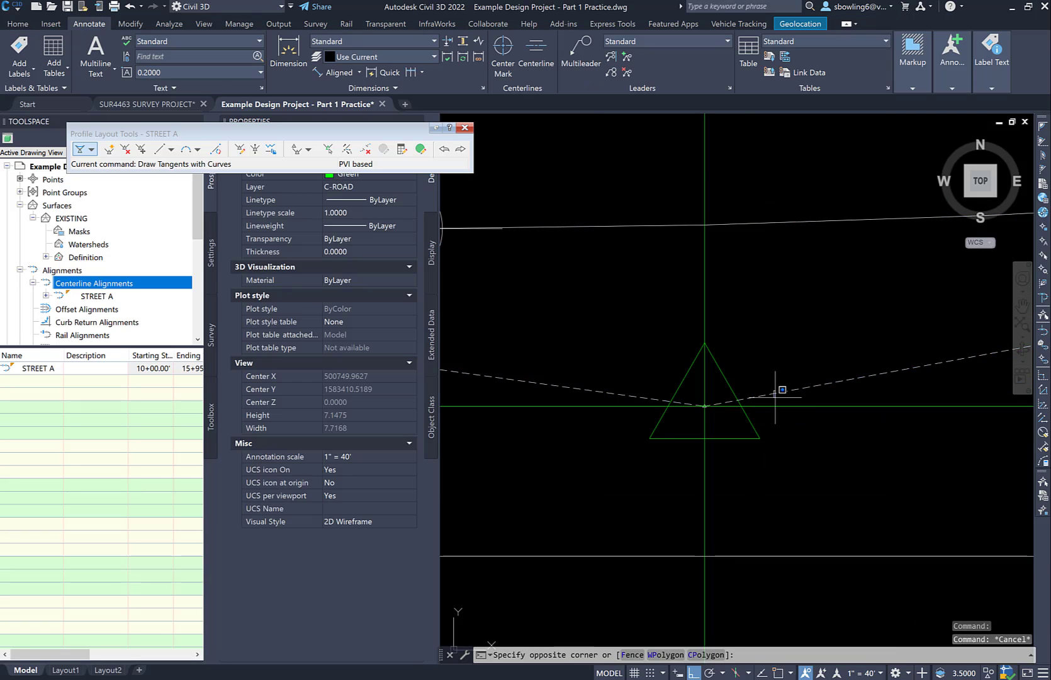
Start stretching the sag PVI of the STREET A profile, turn off object snap and Ortho, and cancel the stretch
{"action": "left_click", "coordinate": [761, 402]}
{"action": "left_click", "coordinate": [704, 406]}
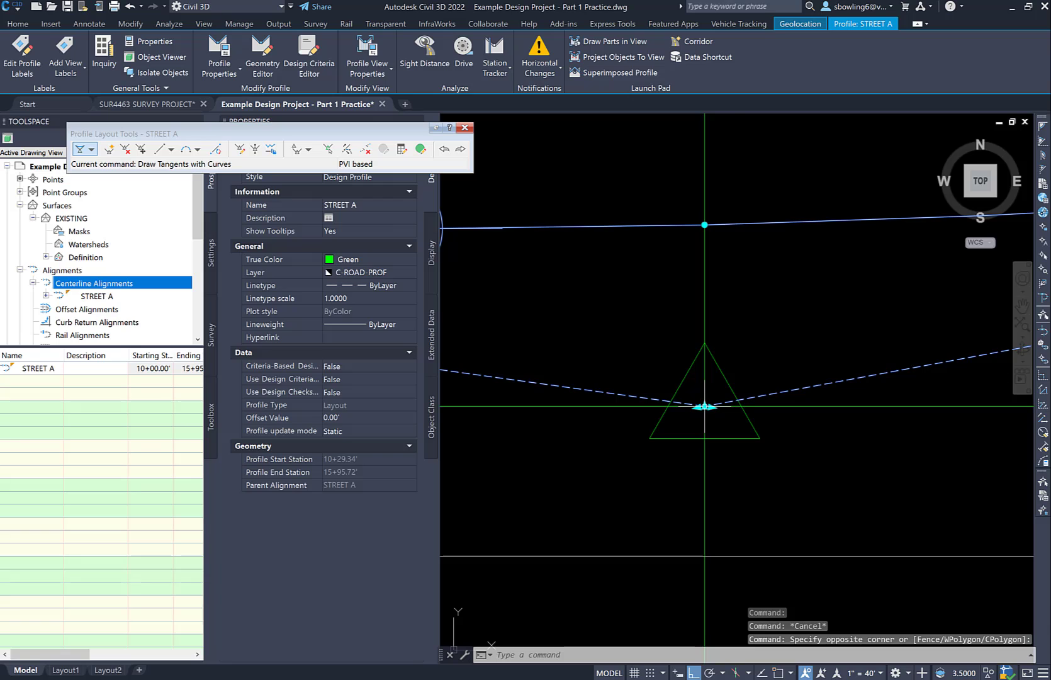
{"action": "scroll", "coordinate": [711, 406], "scroll_direction": "down", "scroll_amount": 4}
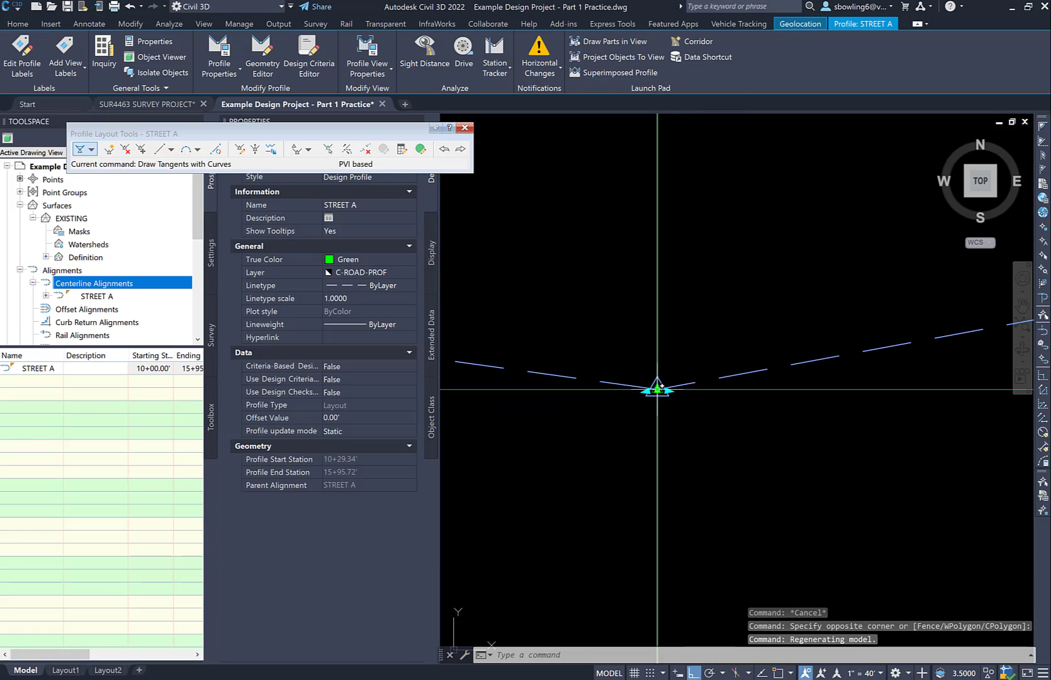
{"action": "left_click", "coordinate": [660, 385]}
{"action": "scroll", "coordinate": [667, 389], "scroll_direction": "up", "scroll_amount": 3}
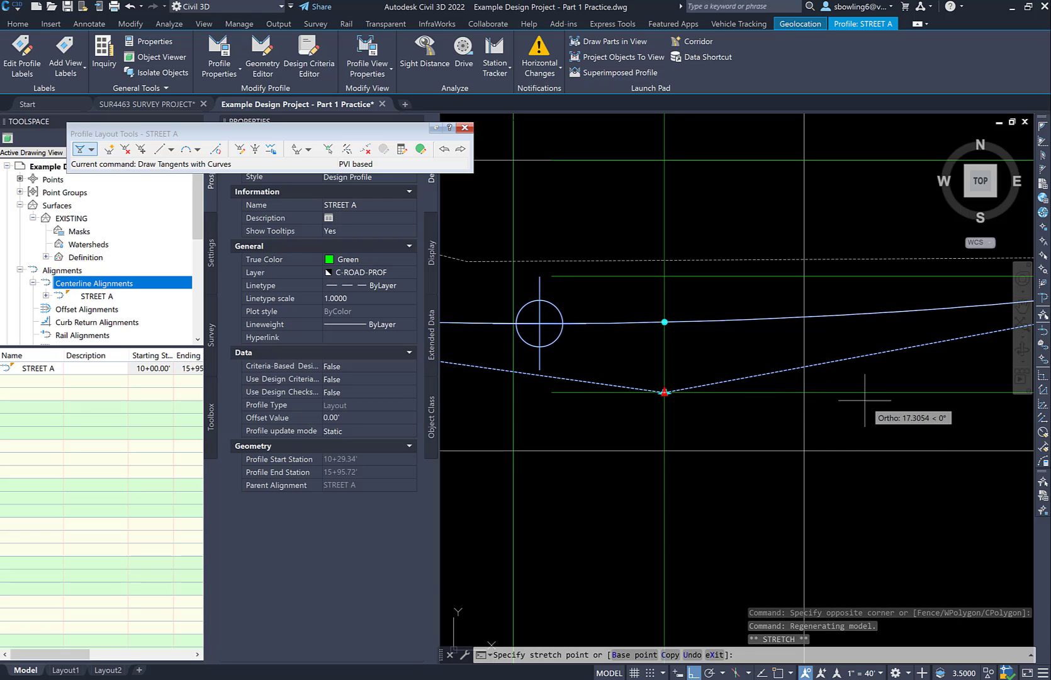
{"action": "key", "text": "F3"}
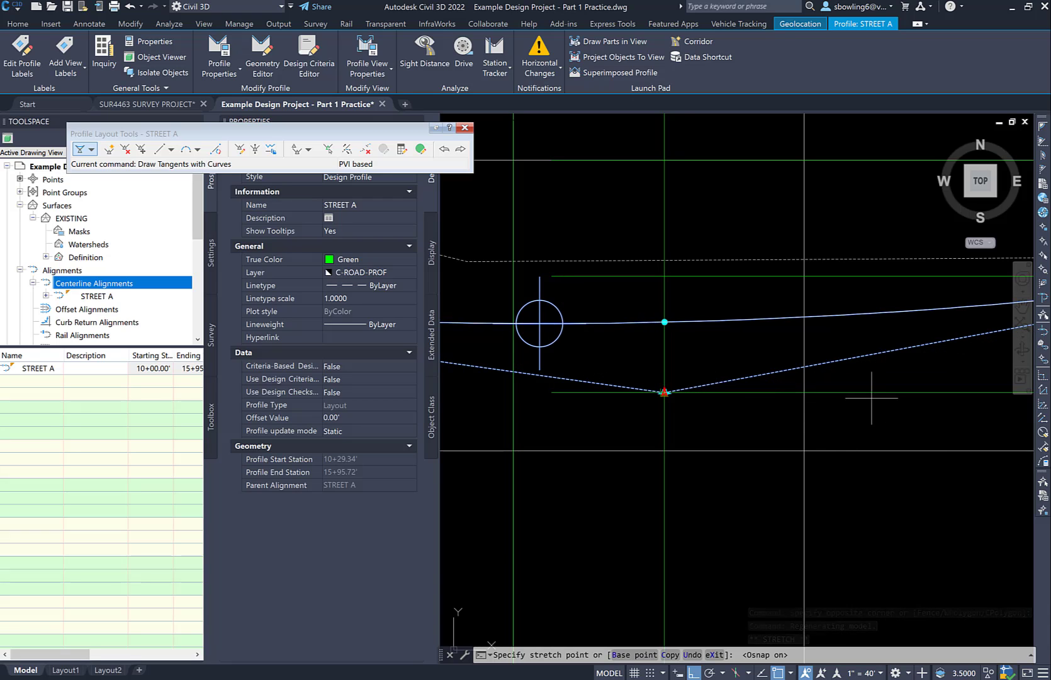
{"action": "left_click", "coordinate": [778, 672]}
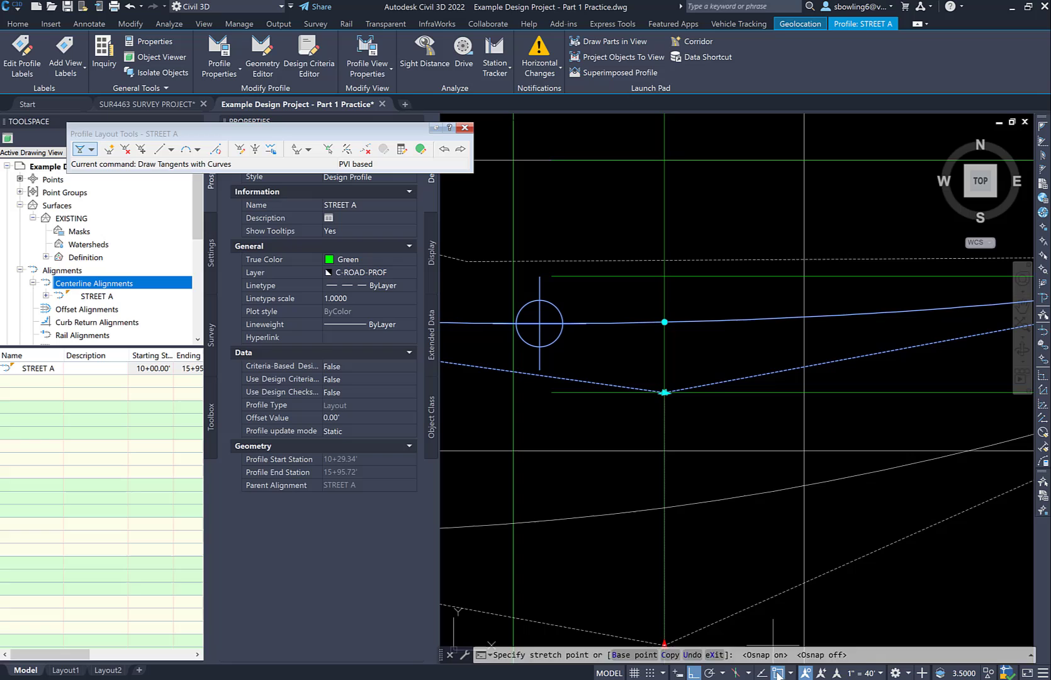
{"action": "left_click", "coordinate": [693, 673]}
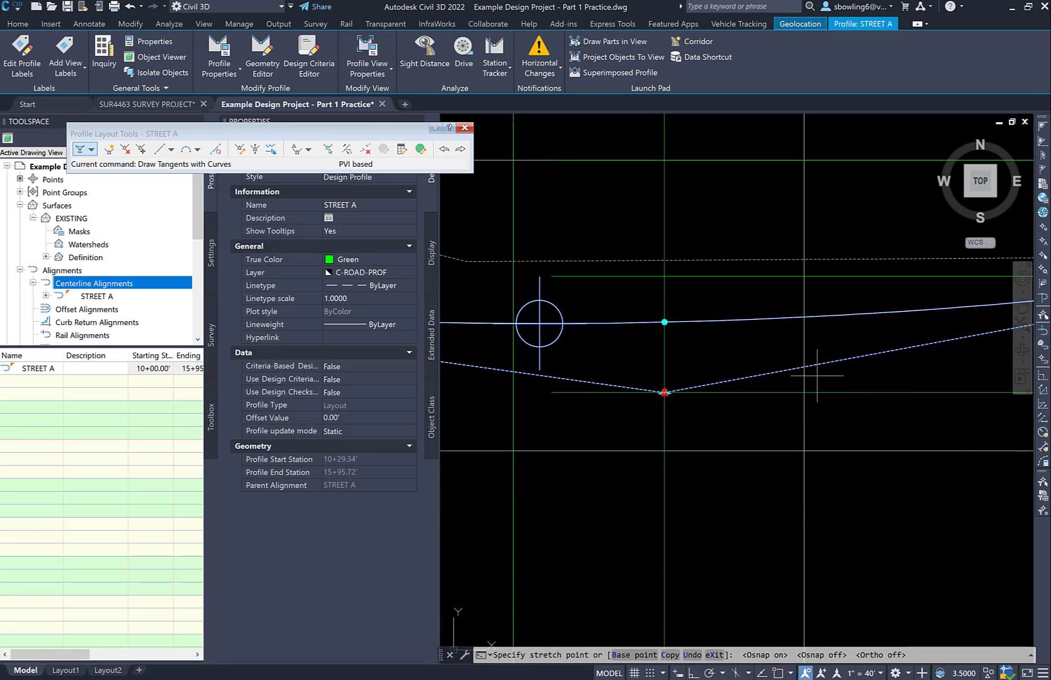
{"action": "scroll", "coordinate": [822, 403], "scroll_direction": "down", "scroll_amount": 3}
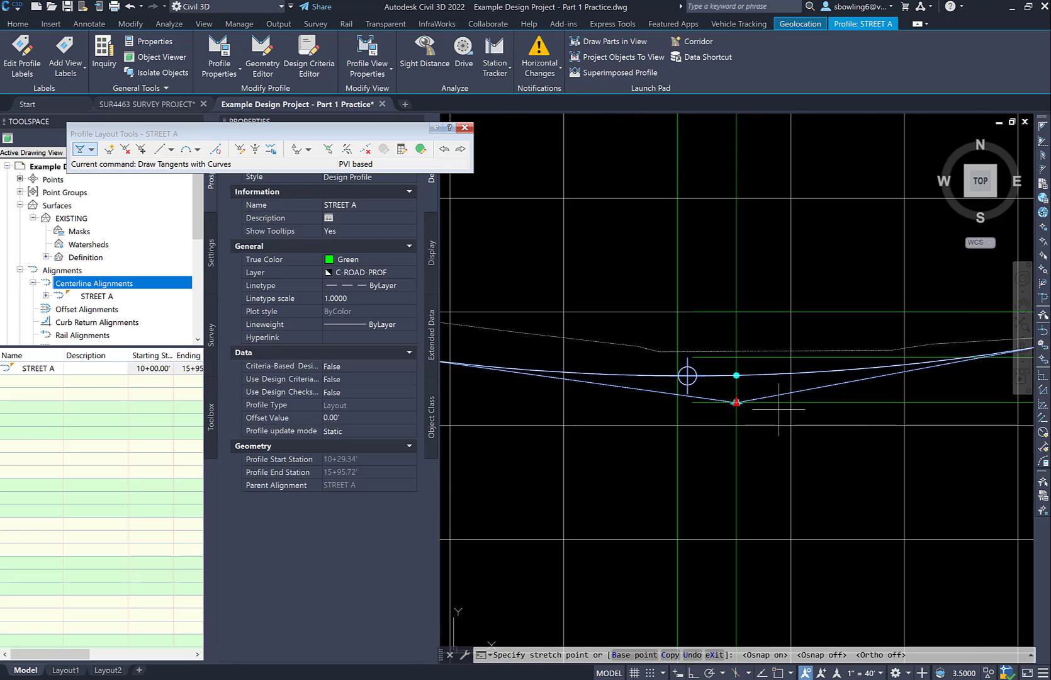
{"action": "scroll", "coordinate": [820, 404], "scroll_direction": "up", "scroll_amount": 1}
{"action": "scroll", "coordinate": [818, 404], "scroll_direction": "up", "scroll_amount": 3}
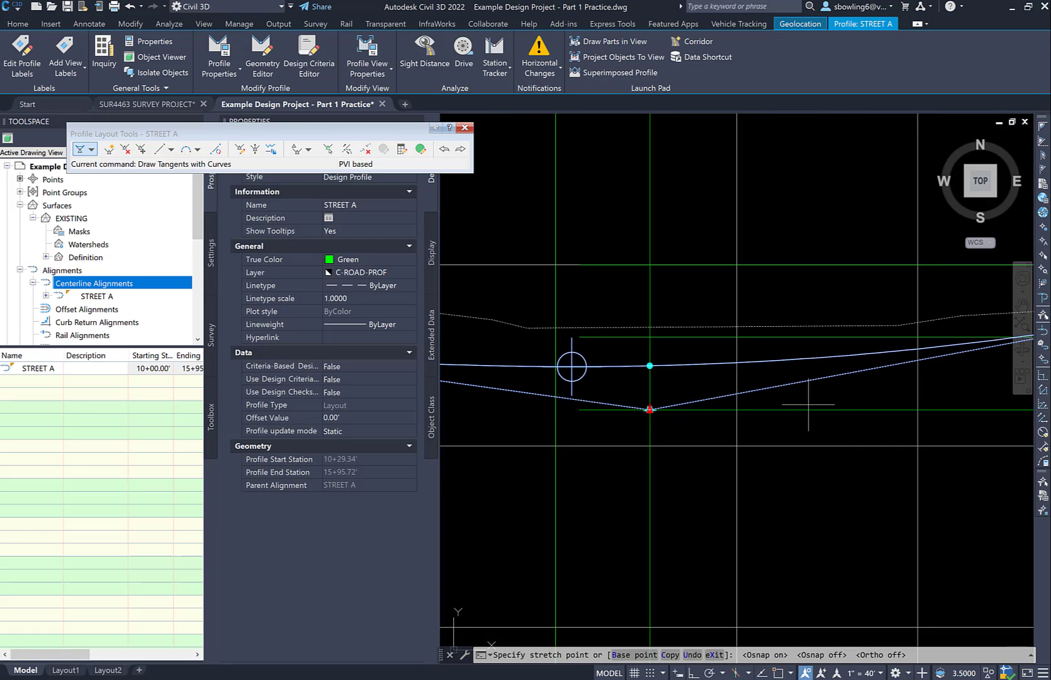
{"action": "key", "text": "Escape"}
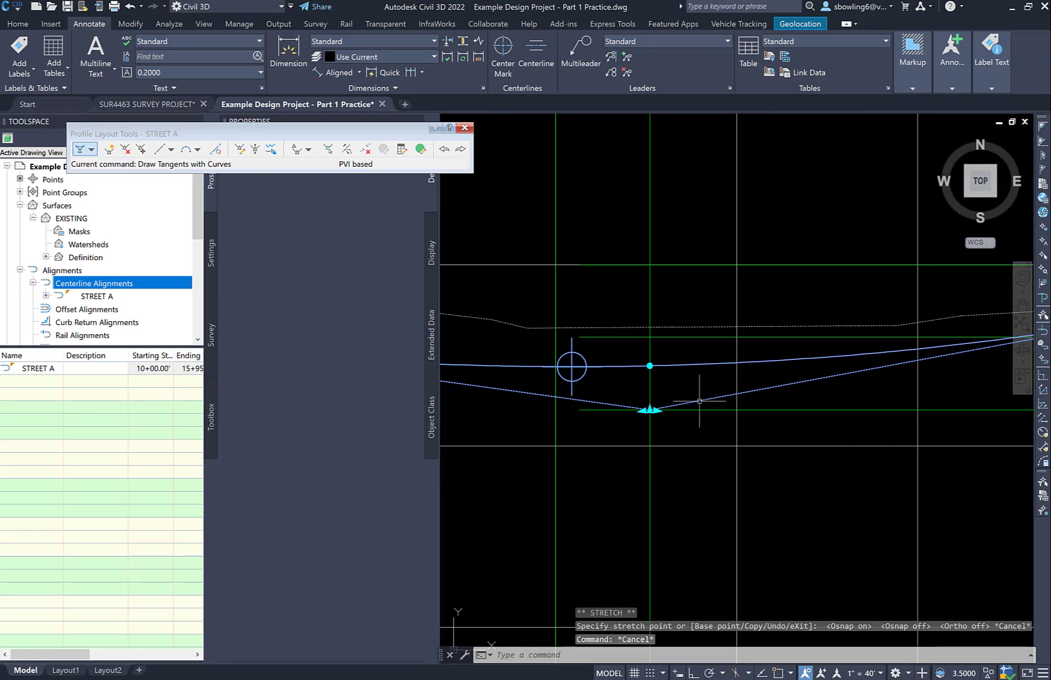
{"action": "left_click", "coordinate": [653, 409]}
{"action": "left_click", "coordinate": [651, 409]}
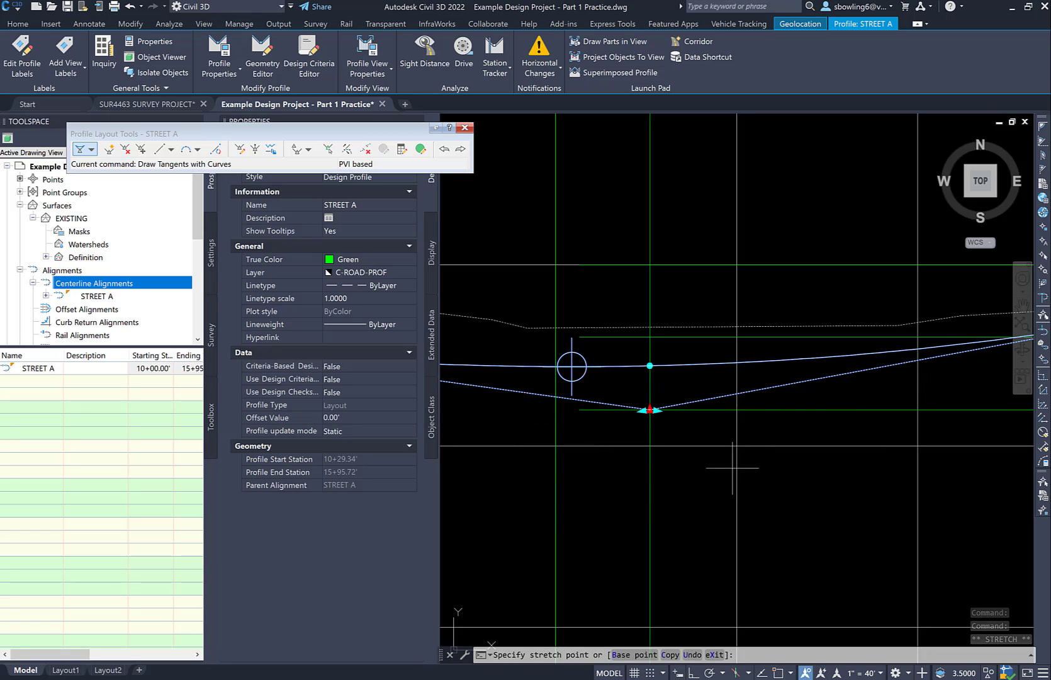
{"action": "scroll", "coordinate": [696, 445], "scroll_direction": "down", "scroll_amount": 4}
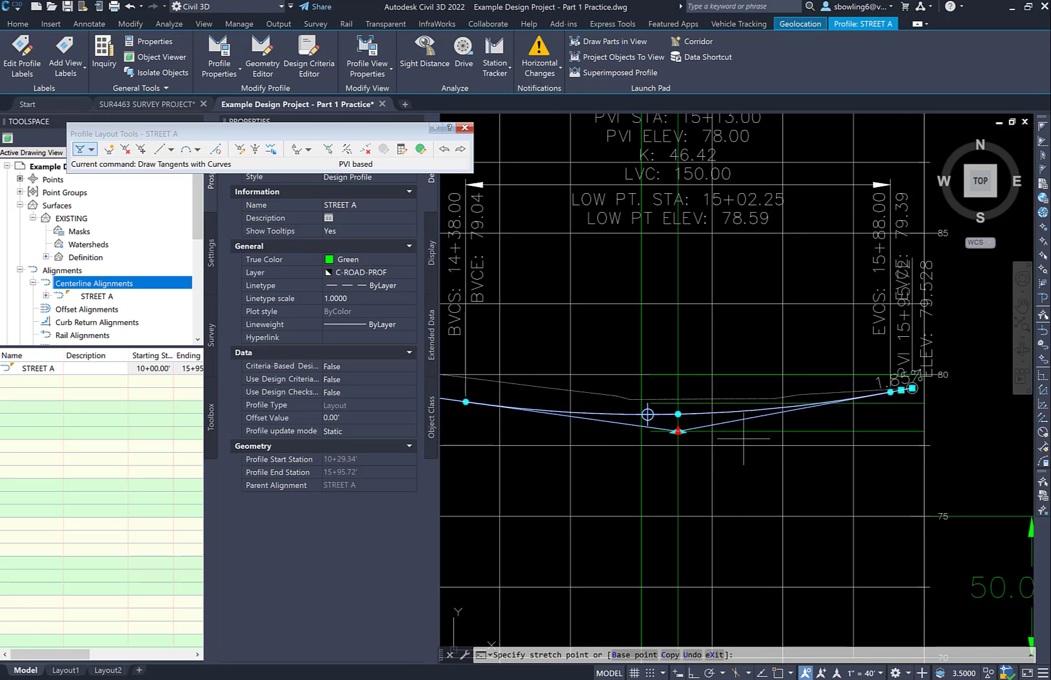
{"action": "key", "text": "Escape"}
{"action": "key", "text": "Escape"}
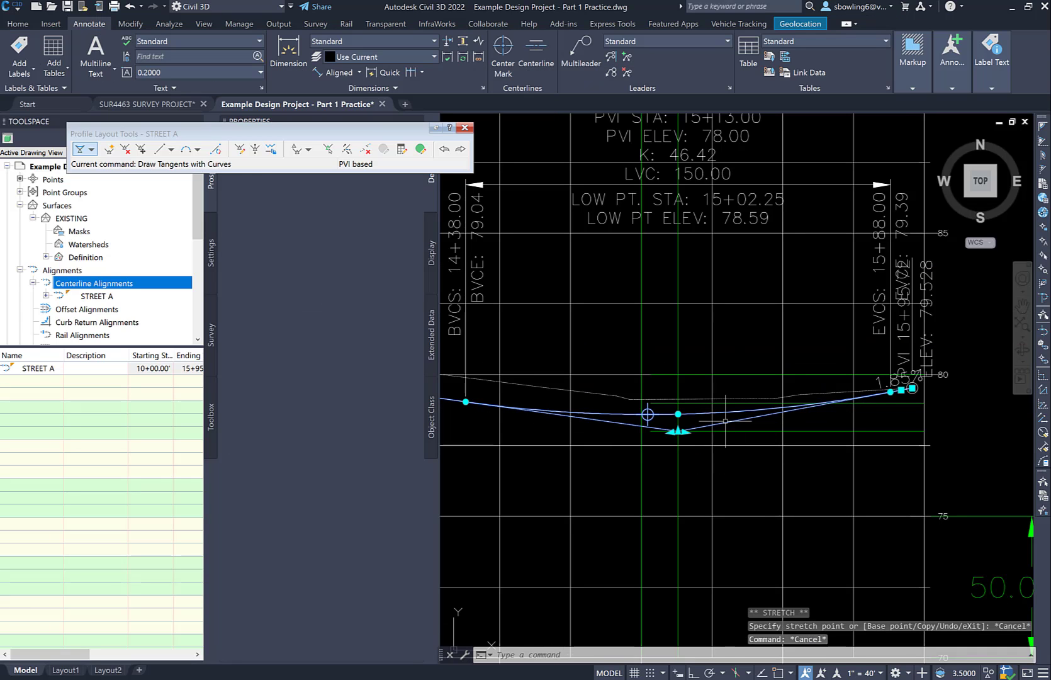
Set the sag curve's length at PVI 2 to 75 feet in the STREET A profile entities table and close it
{"action": "left_click", "coordinate": [648, 414]}
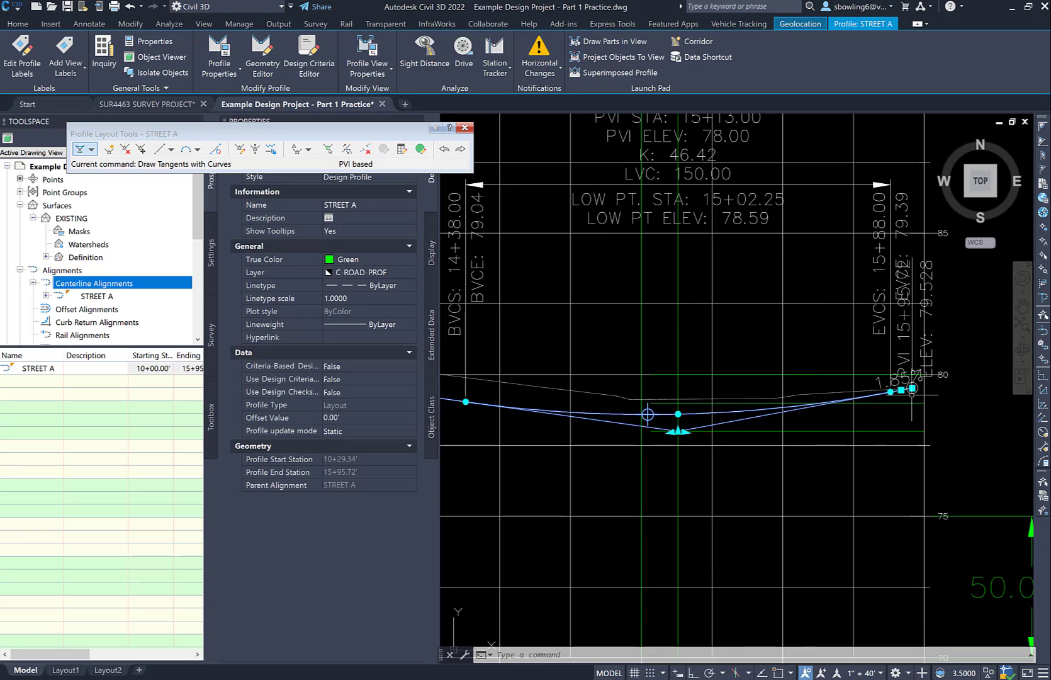
{"action": "left_click", "coordinate": [420, 149]}
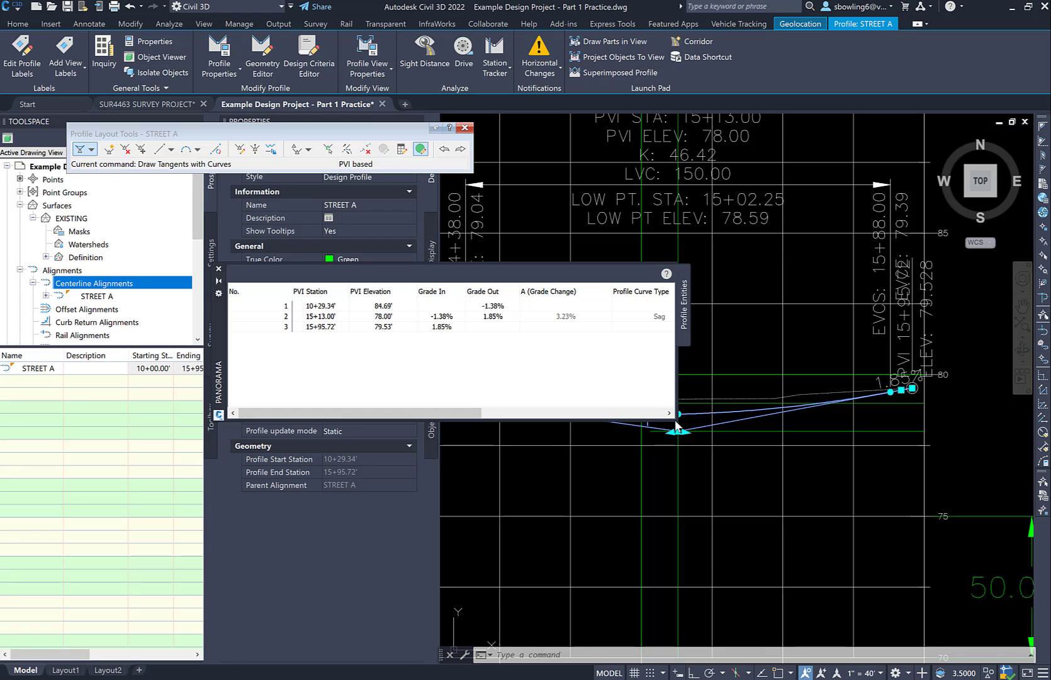
{"action": "left_click_drag", "start_coordinate": [678, 420], "coordinate": [950, 454]}
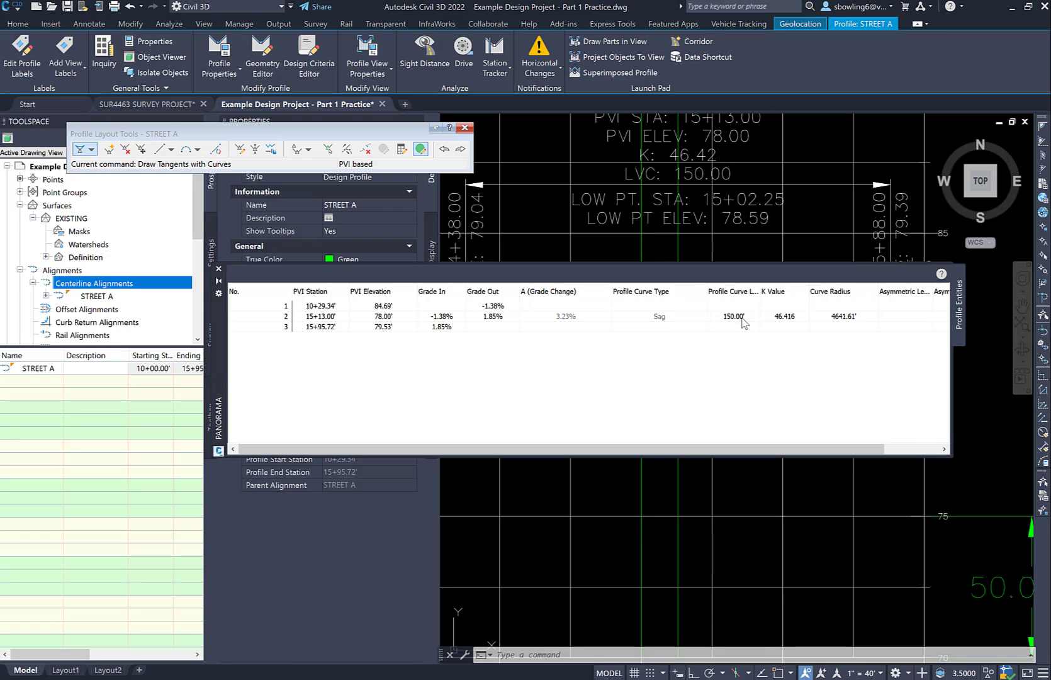
{"action": "left_click", "coordinate": [744, 320]}
{"action": "left_click", "coordinate": [745, 314]}
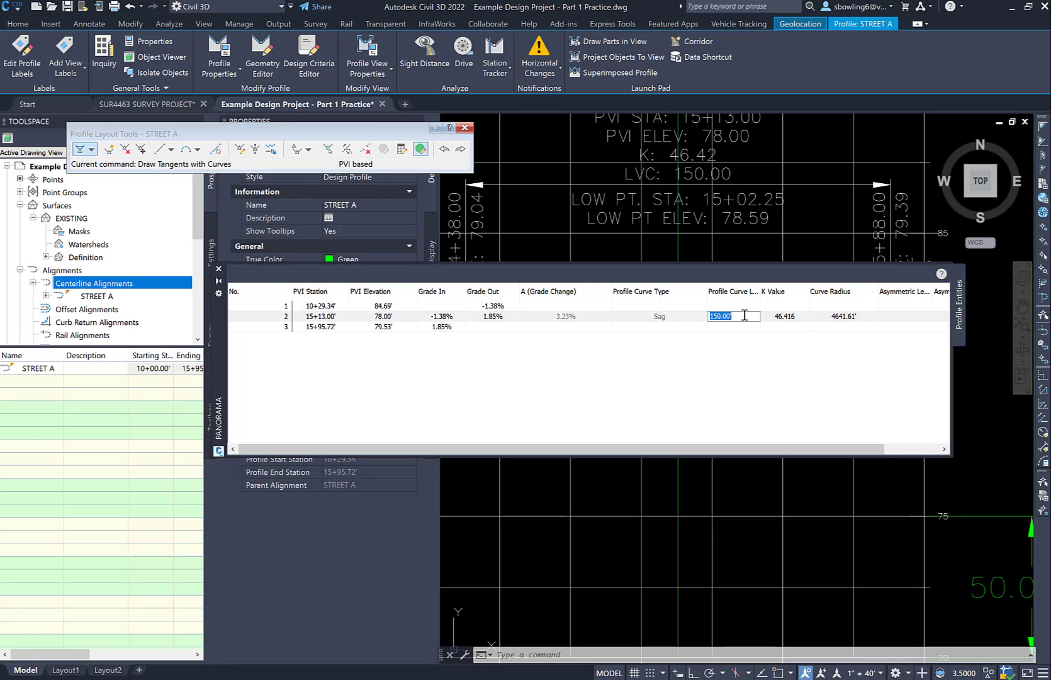
{"action": "left_click", "coordinate": [861, 404]}
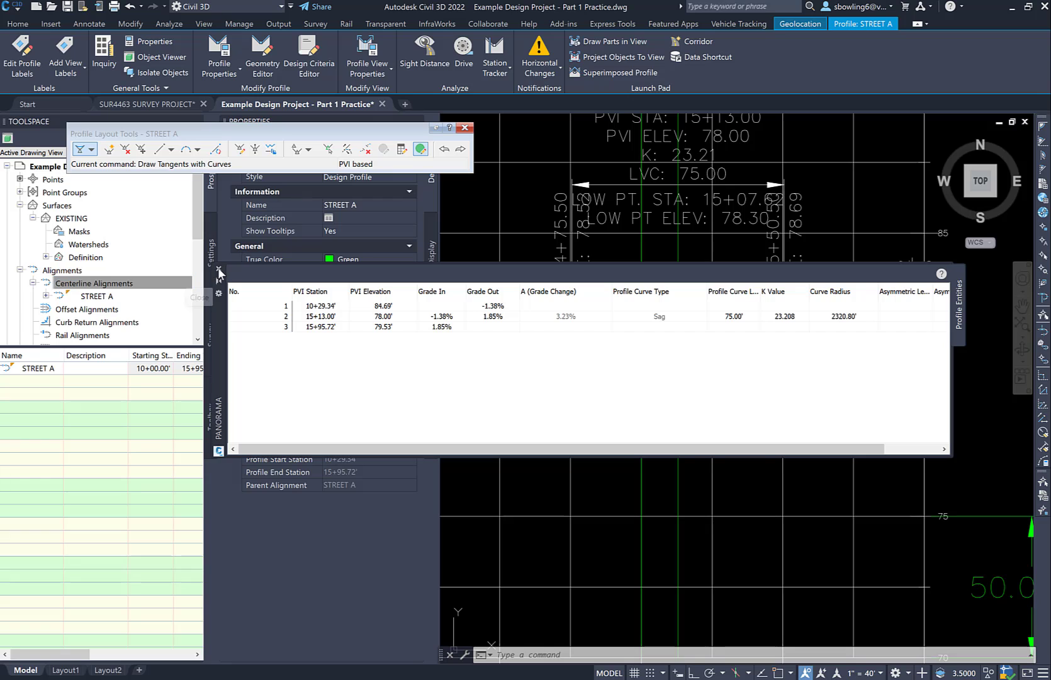
{"action": "left_click", "coordinate": [218, 269]}
Stretch the sag PVI to about station 15+24.06, elevation 77.66, placing the low point on the offset lines' intersection, and close the profile layout tools
{"action": "scroll", "coordinate": [667, 444], "scroll_direction": "up", "scroll_amount": 2}
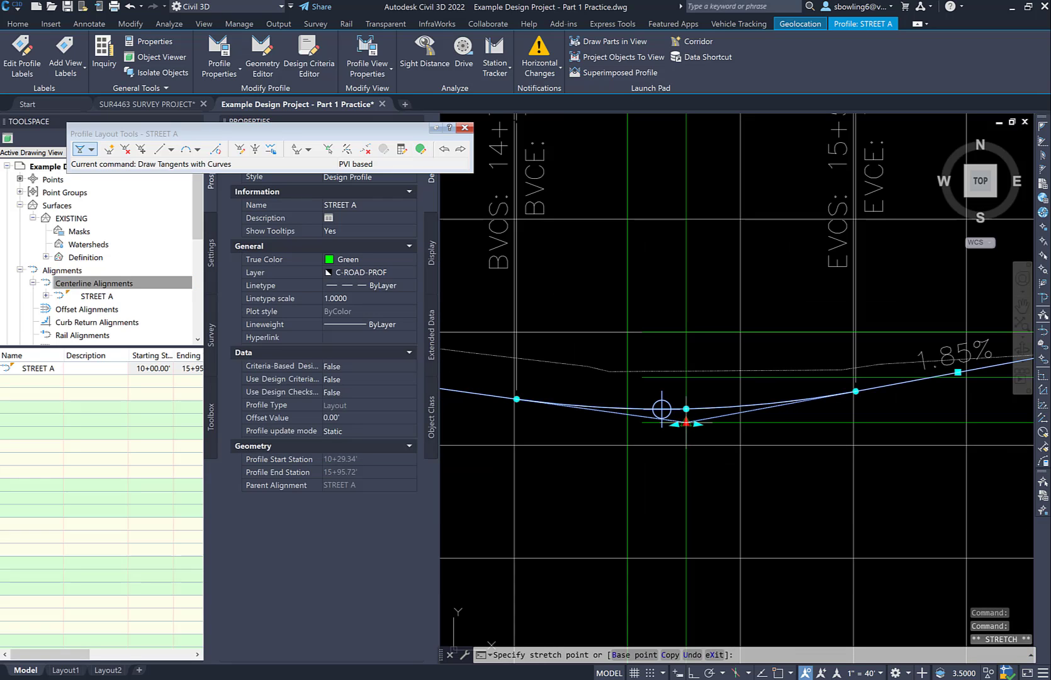
{"action": "left_click", "coordinate": [686, 423]}
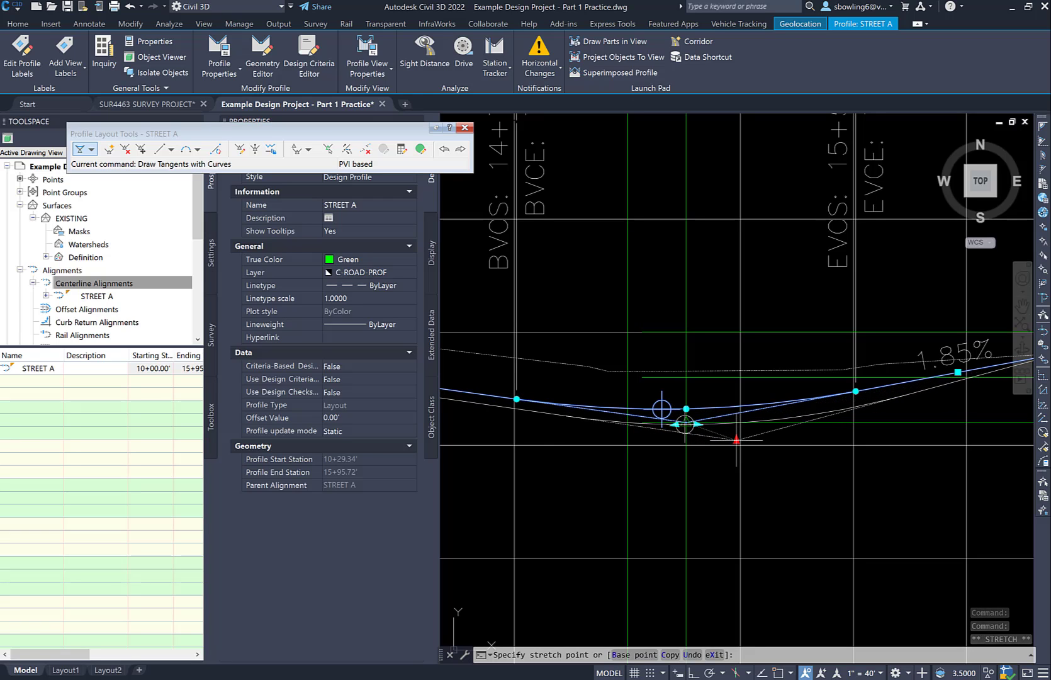
{"action": "left_click", "coordinate": [735, 441]}
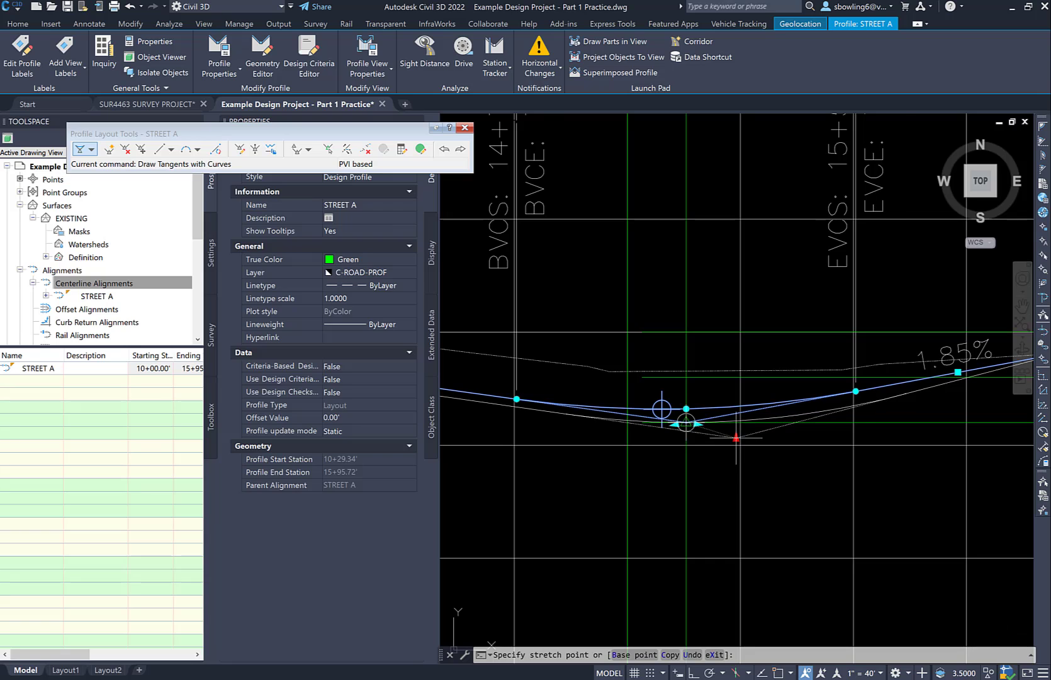
{"action": "scroll", "coordinate": [626, 364], "scroll_direction": "down", "scroll_amount": 2}
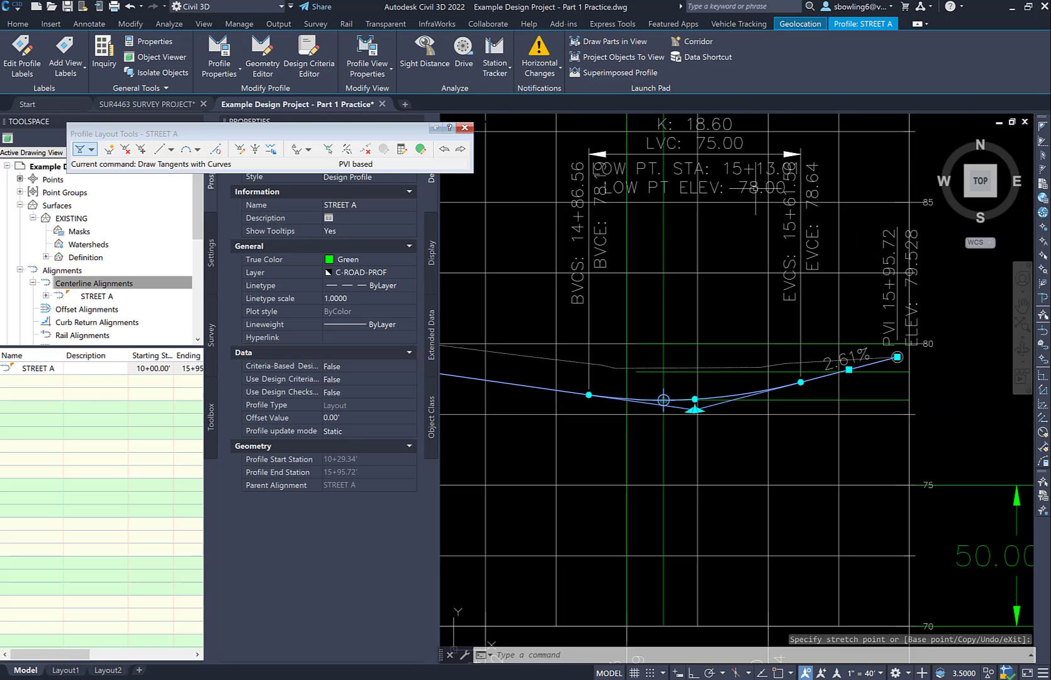
{"action": "scroll", "coordinate": [781, 182], "scroll_direction": "up", "scroll_amount": 2}
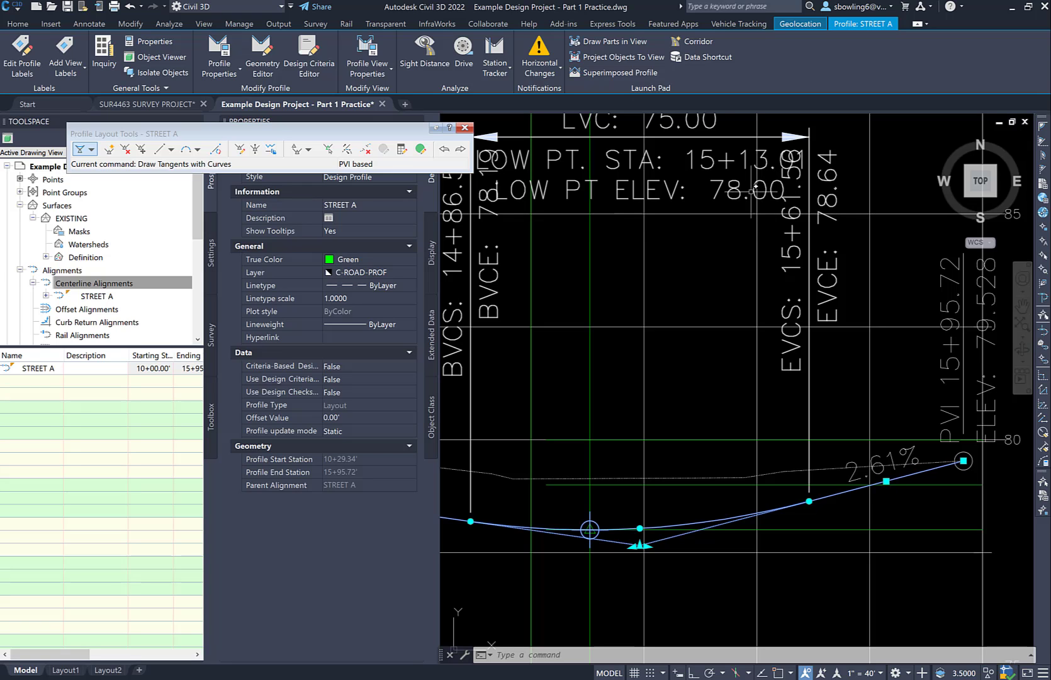
{"action": "left_click", "coordinate": [465, 129]}
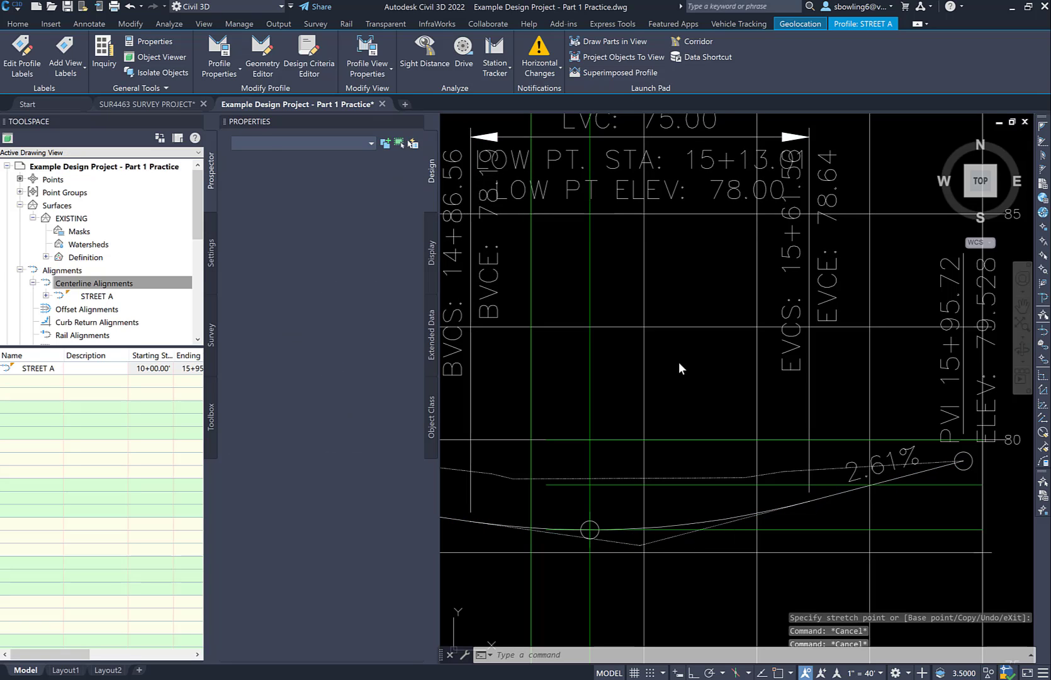
{"action": "key", "text": "Escape"}
Delete the two horizontal offset polylines near the sag curve in the profile view
{"action": "scroll", "coordinate": [703, 439], "scroll_direction": "down", "scroll_amount": 4}
{"action": "scroll", "coordinate": [736, 444], "scroll_direction": "up", "scroll_amount": 4}
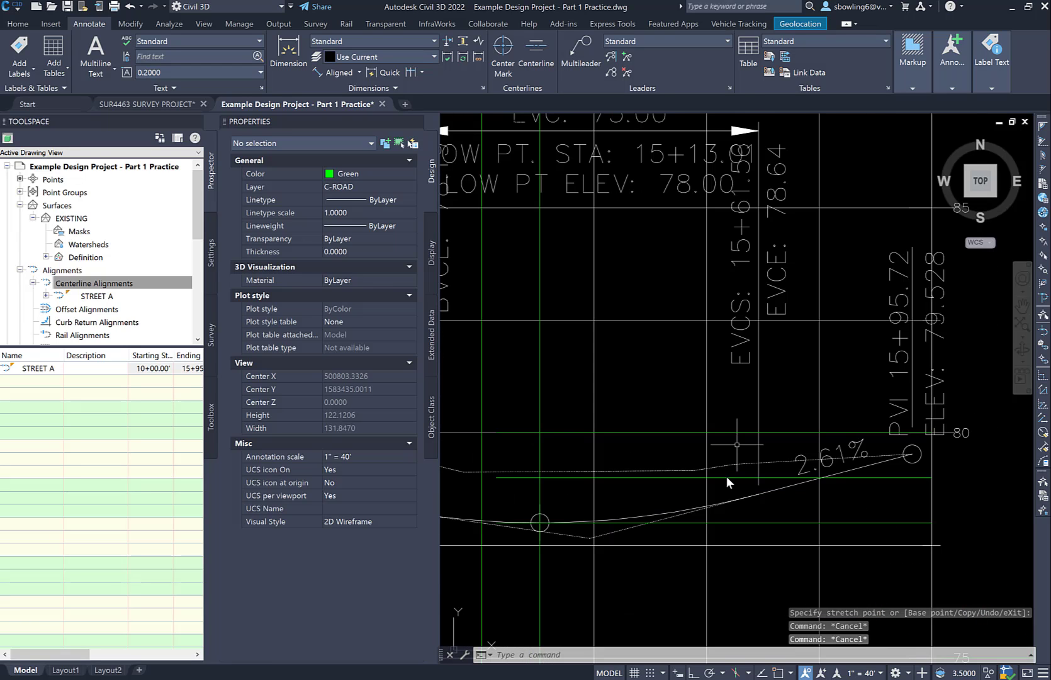
{"action": "left_click", "coordinate": [727, 477]}
{"action": "key", "text": "Escape"}
{"action": "left_click", "coordinate": [727, 477]}
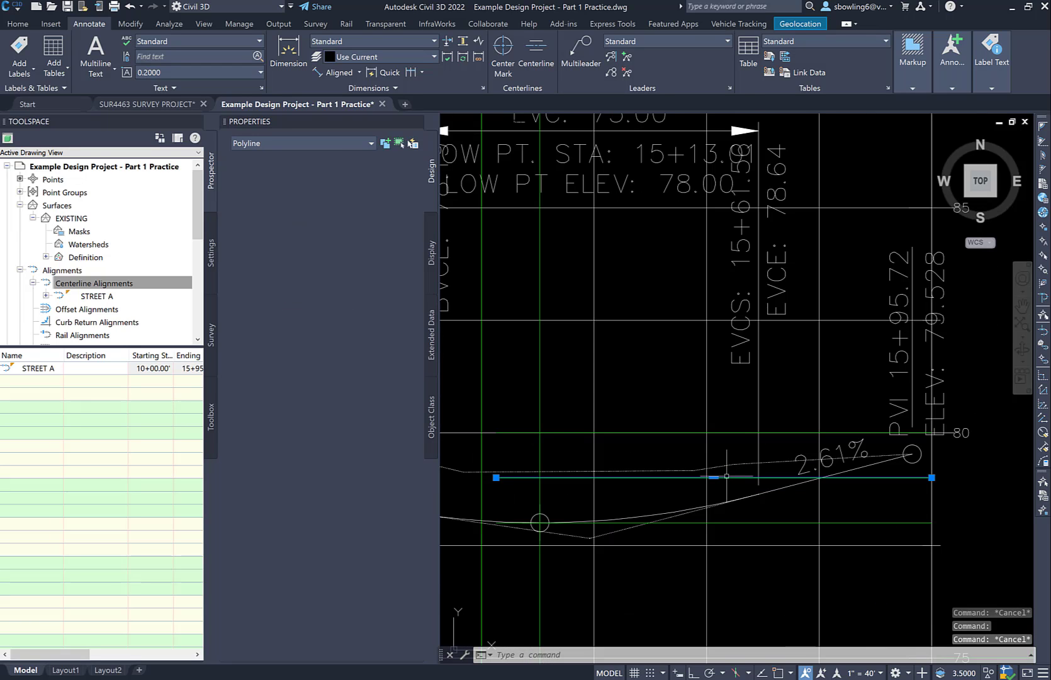
{"action": "left_click", "coordinate": [766, 512]}
{"action": "left_click", "coordinate": [757, 516]}
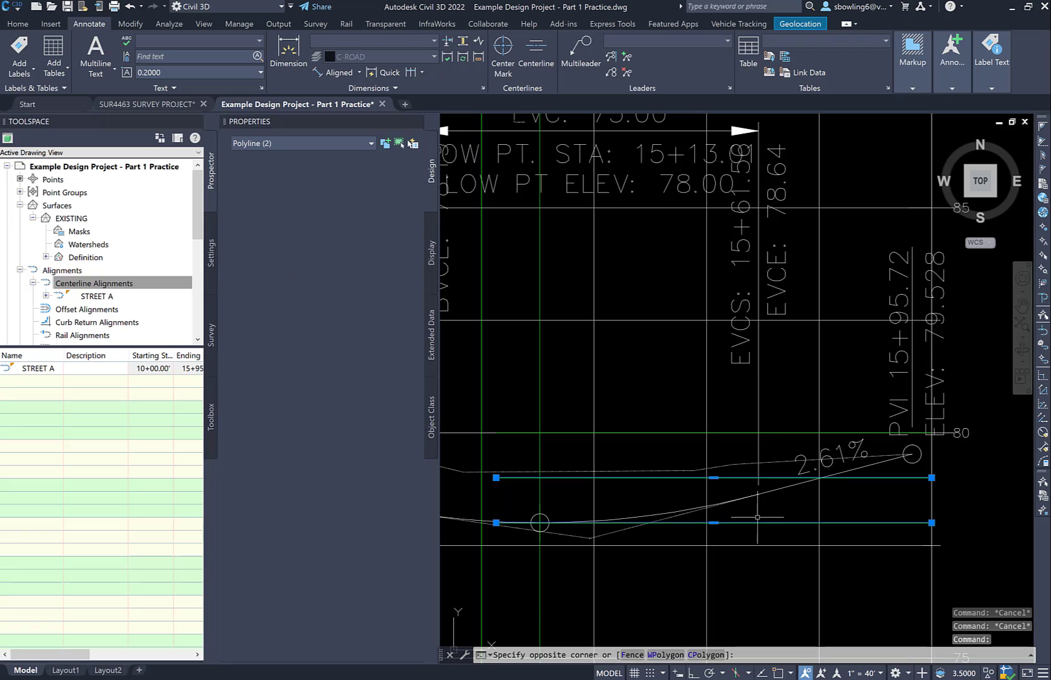
{"action": "key", "text": "Delete"}
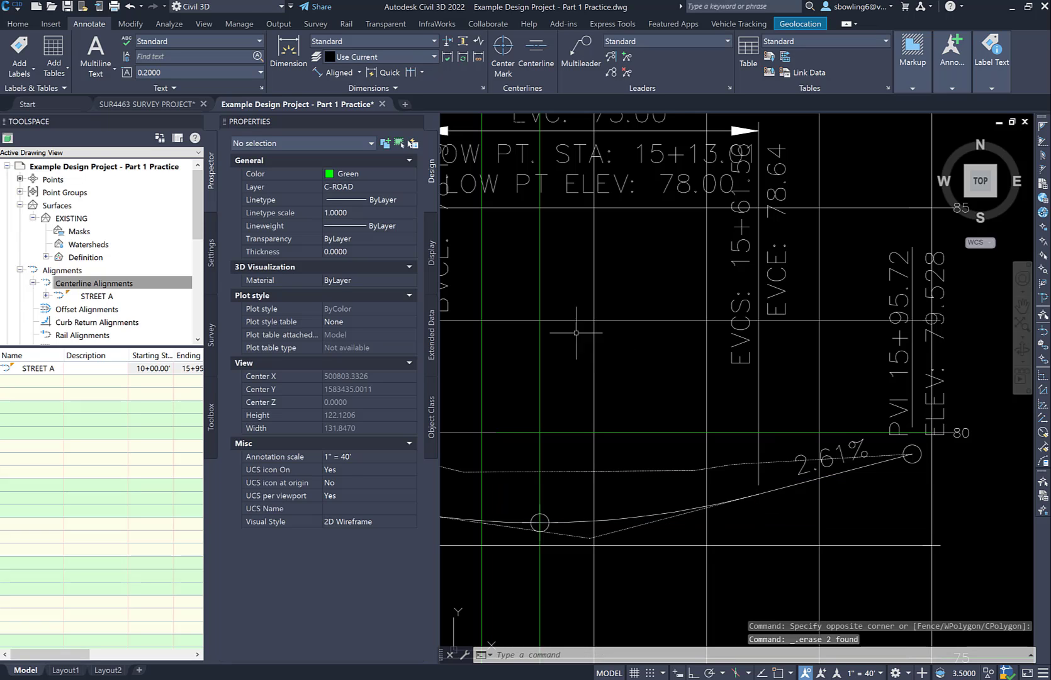
Delete the vertical construction polyline through the low point and the one just before it
{"action": "left_click", "coordinate": [540, 364]}
{"action": "key", "text": "Delete"}
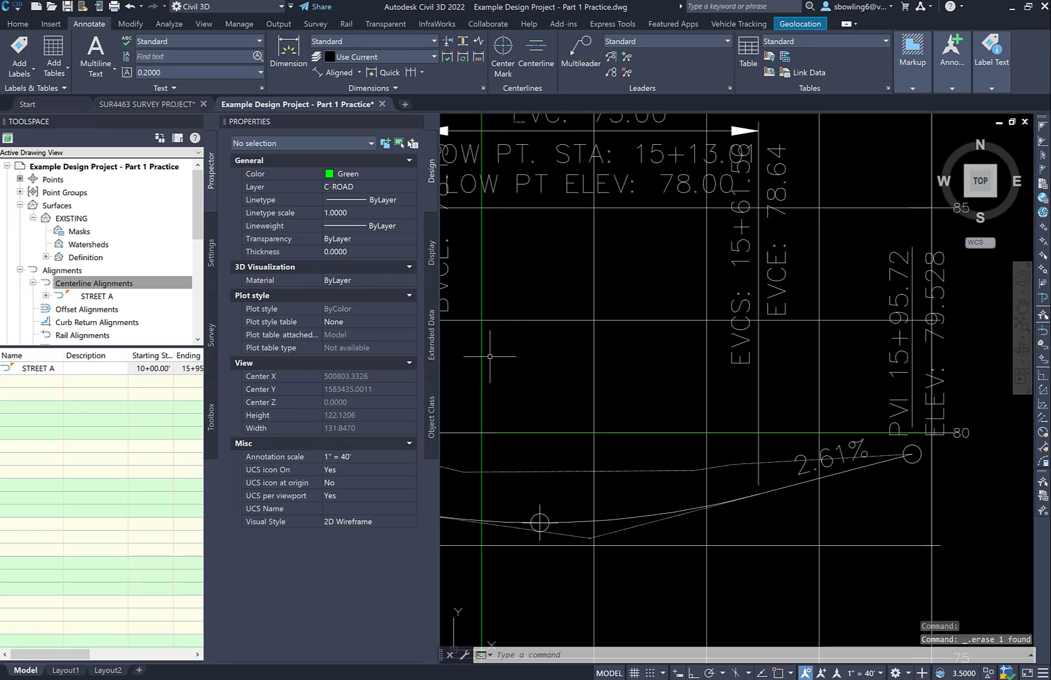
{"action": "left_click", "coordinate": [481, 360]}
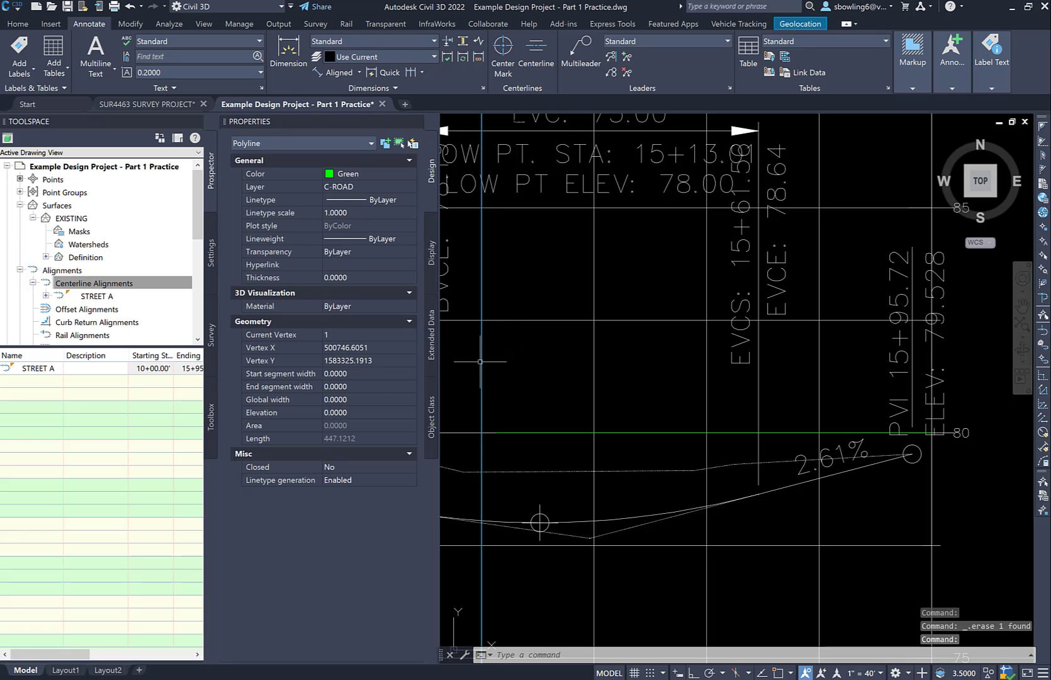
{"action": "key", "text": "Escape"}
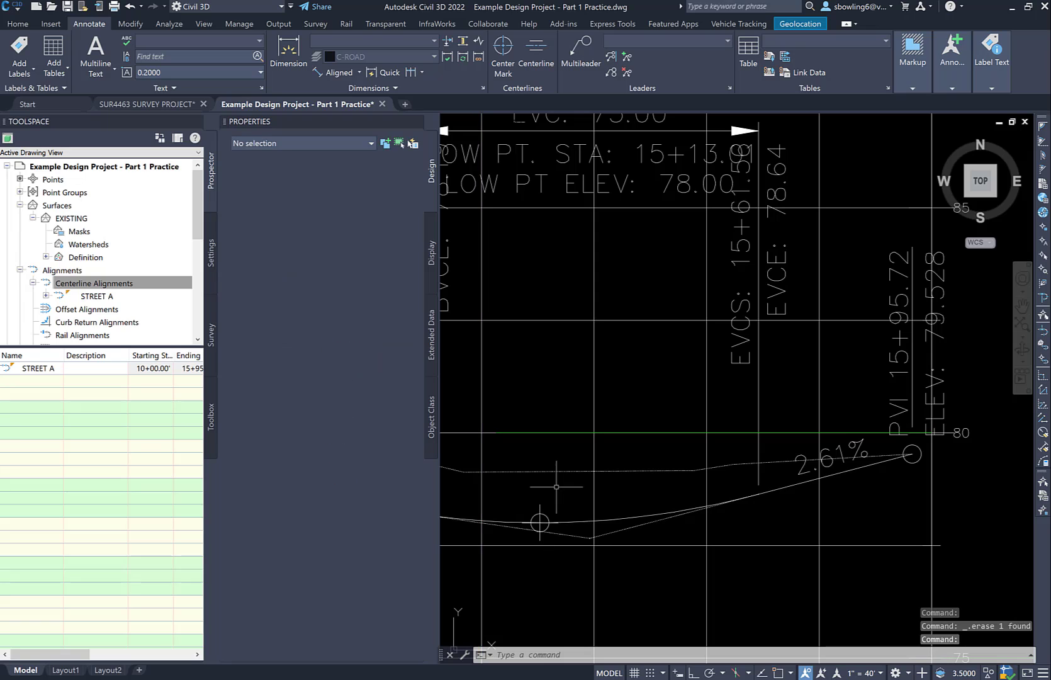
Delete the 50.0000 vertical dimension beside the profile view between elevations 70 and 75
{"action": "scroll", "coordinate": [557, 487], "scroll_direction": "down", "scroll_amount": 3}
{"action": "scroll", "coordinate": [698, 413], "scroll_direction": "down", "scroll_amount": 1}
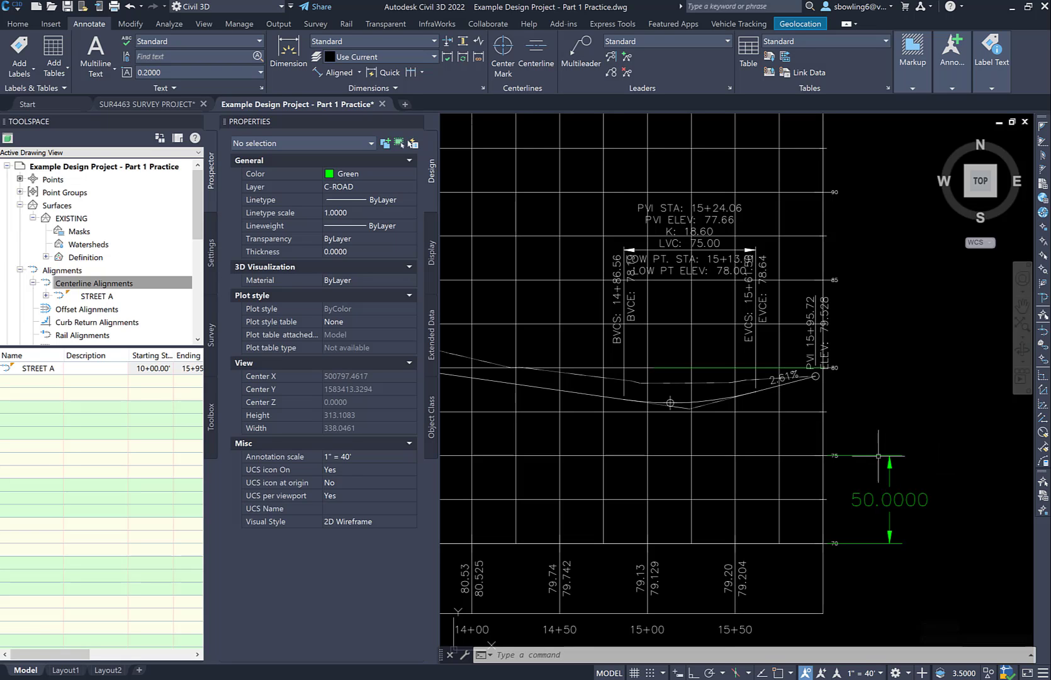
{"action": "left_click", "coordinate": [904, 427]}
{"action": "left_click", "coordinate": [855, 468]}
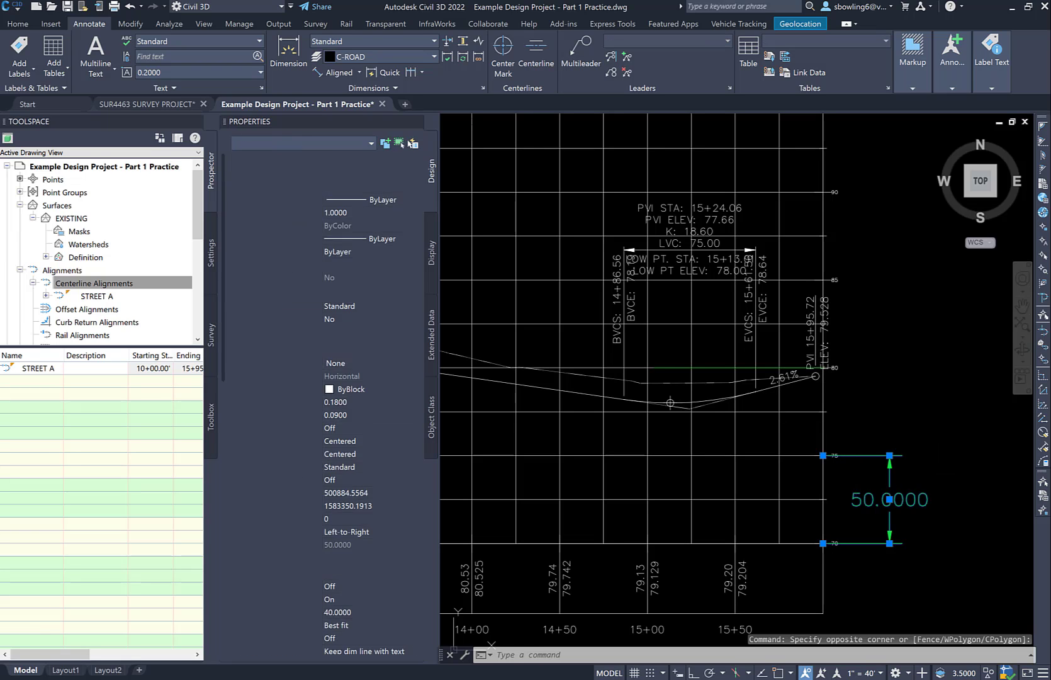
{"action": "key", "text": "Delete"}
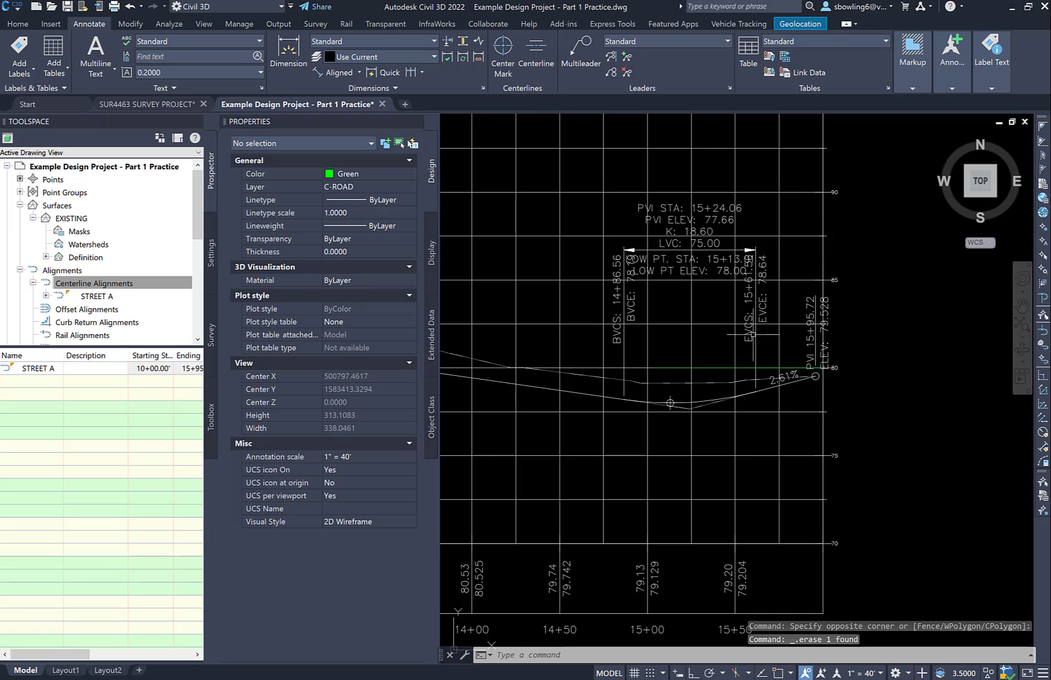
{"action": "middle_click_drag", "start_coordinate": [653, 406], "coordinate": [940, 418]}
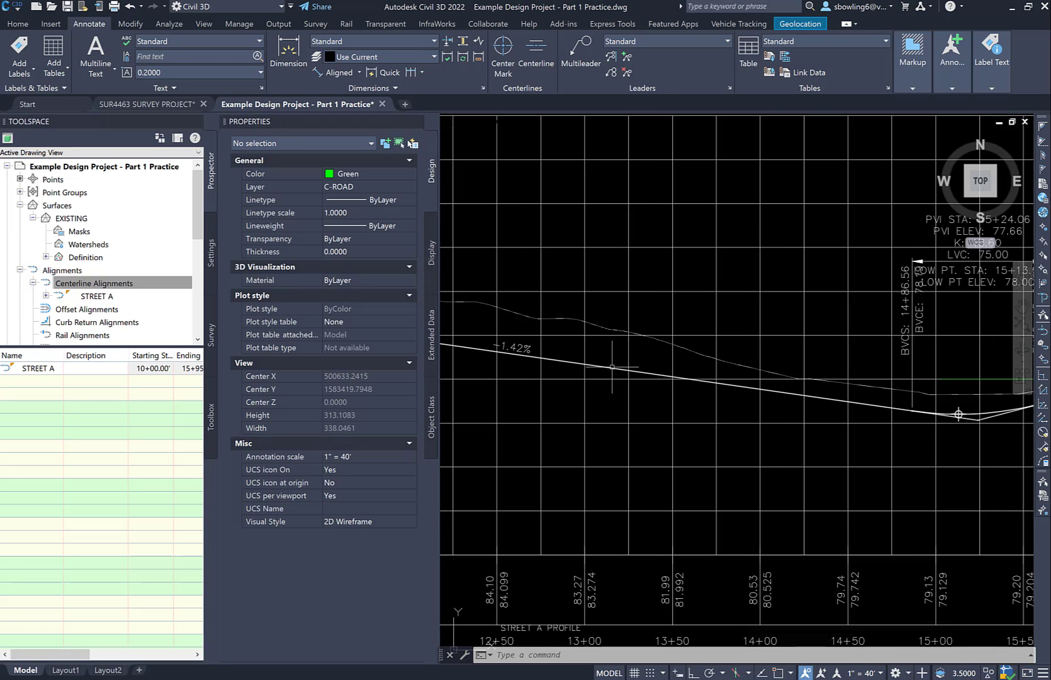
{"action": "left_click", "coordinate": [623, 369]}
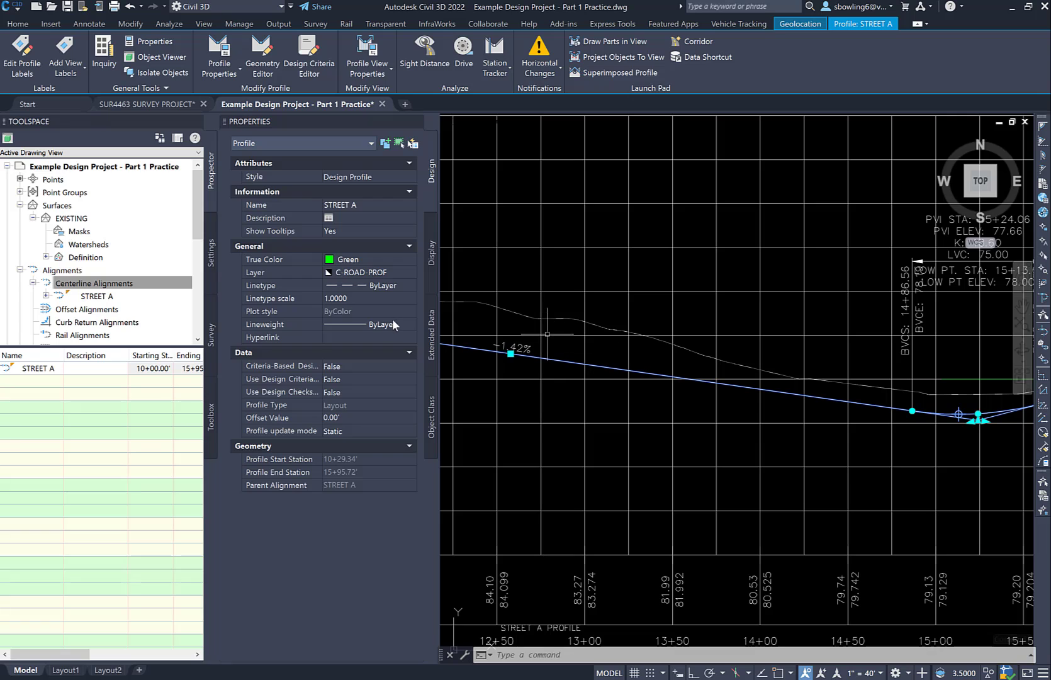
{"action": "key", "text": "Escape"}
{"action": "scroll", "coordinate": [691, 371], "scroll_direction": "down", "scroll_amount": 2}
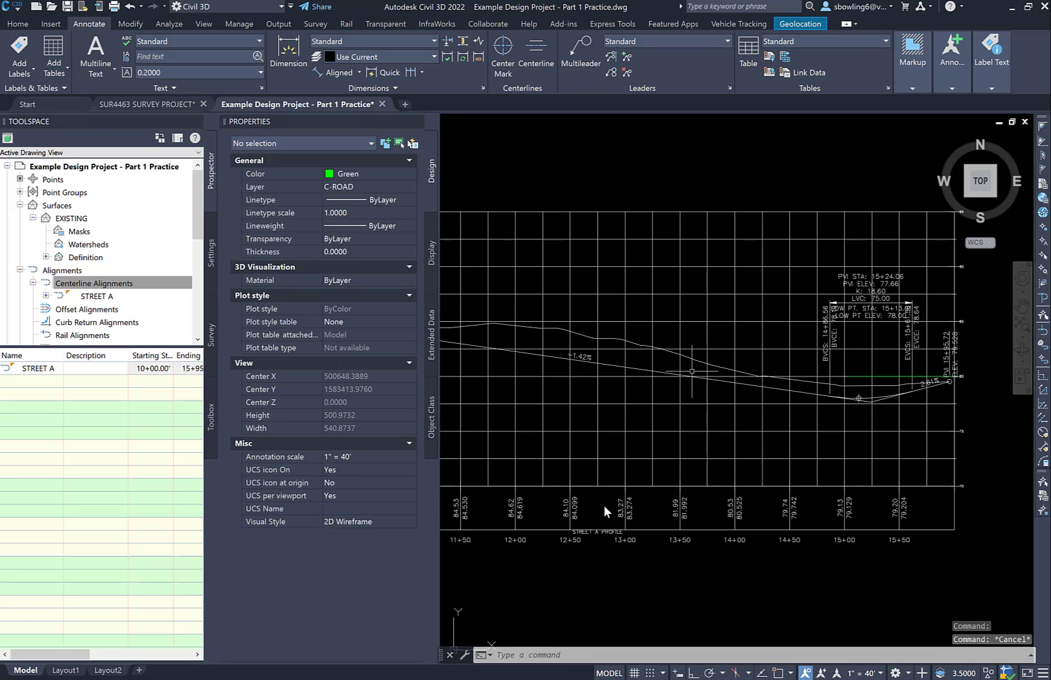
Set Profile2 of the bottom profile data band to STREET A in the STREET A2 profile view properties and accept
{"action": "scroll", "coordinate": [634, 511], "scroll_direction": "up", "scroll_amount": 2}
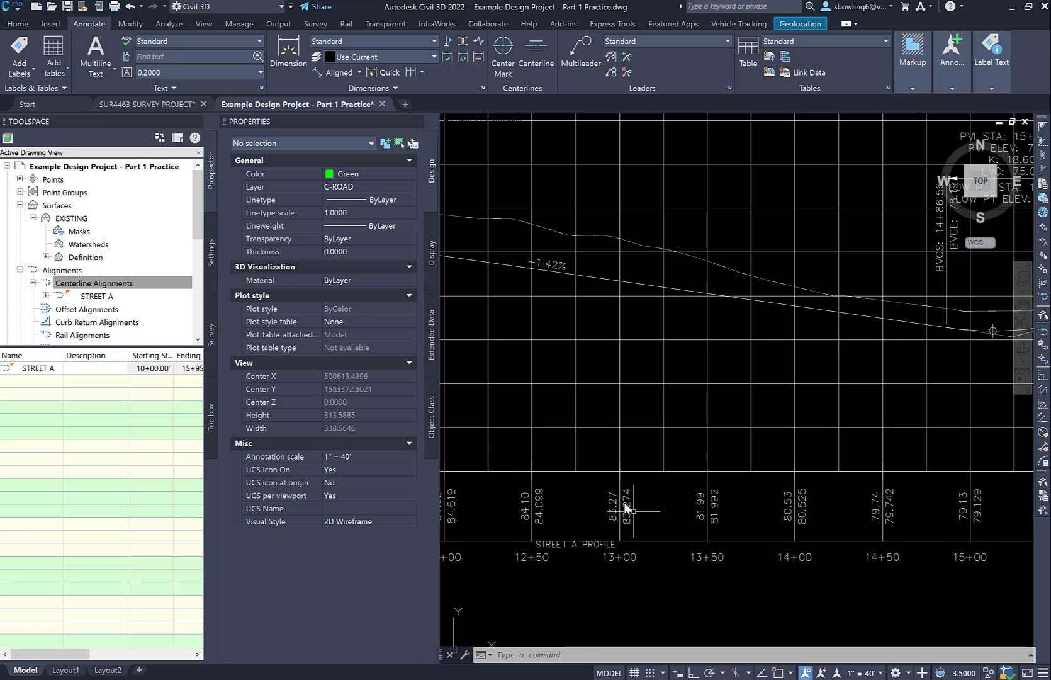
{"action": "left_click", "coordinate": [629, 502]}
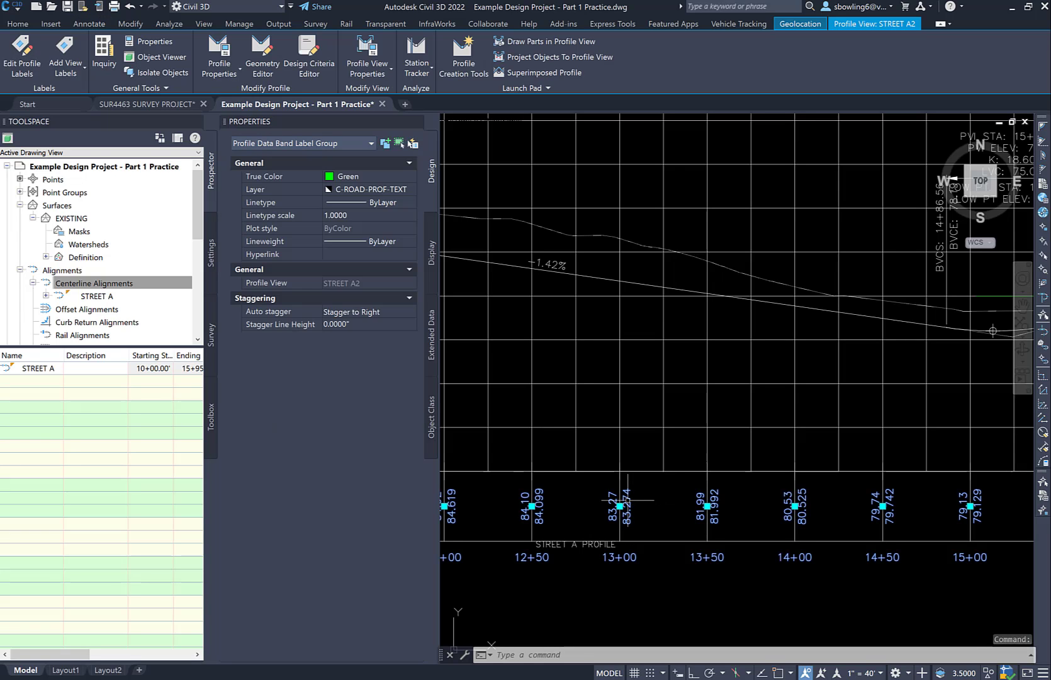
{"action": "right_click", "coordinate": [627, 500]}
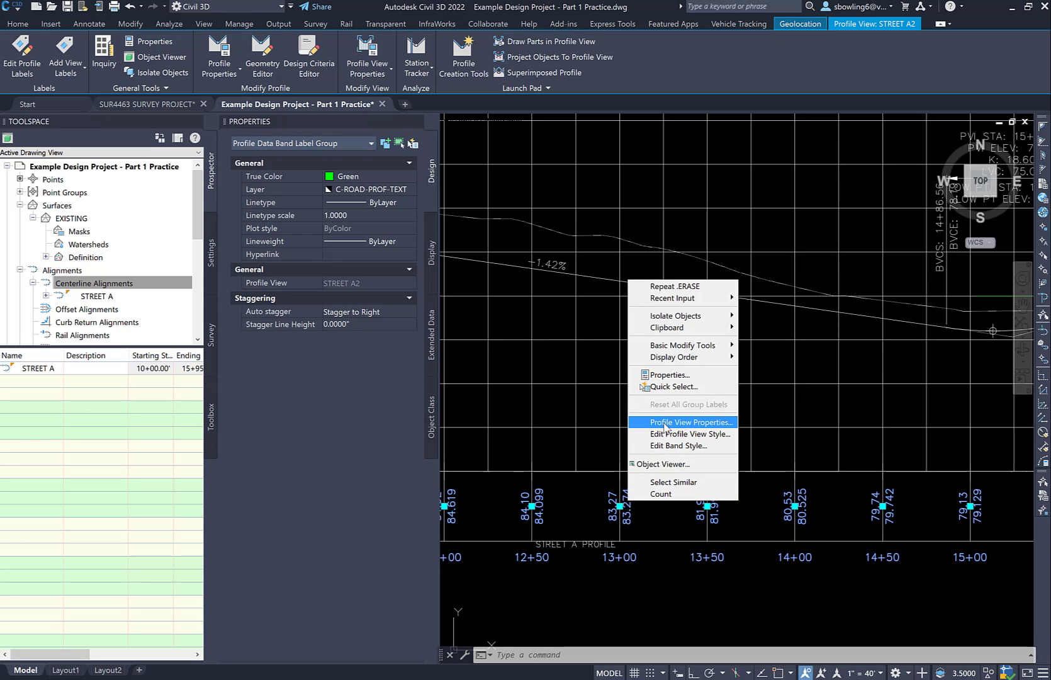
{"action": "left_click", "coordinate": [696, 422]}
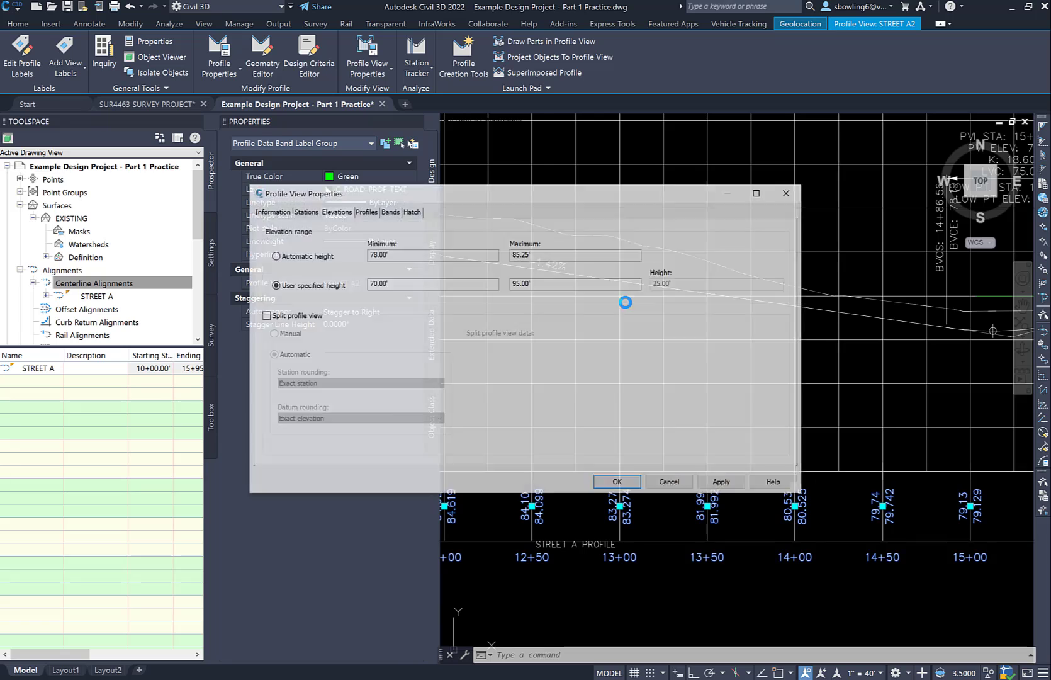
{"action": "left_click", "coordinate": [388, 212]}
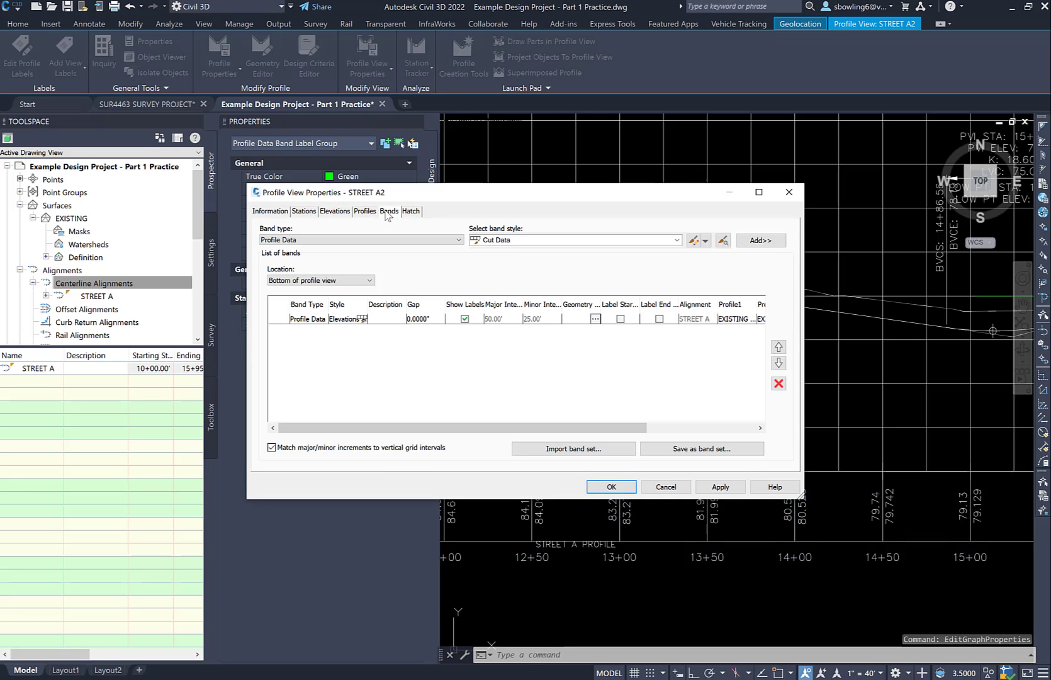
{"action": "left_click_drag", "start_coordinate": [539, 428], "coordinate": [647, 397]}
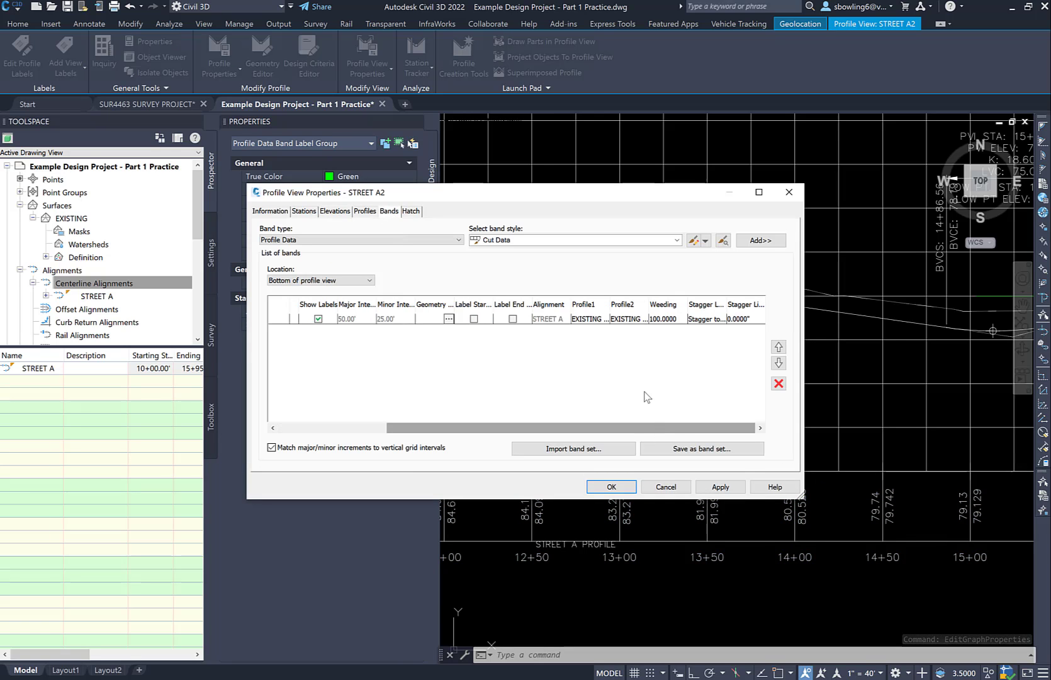
{"action": "left_click", "coordinate": [626, 319]}
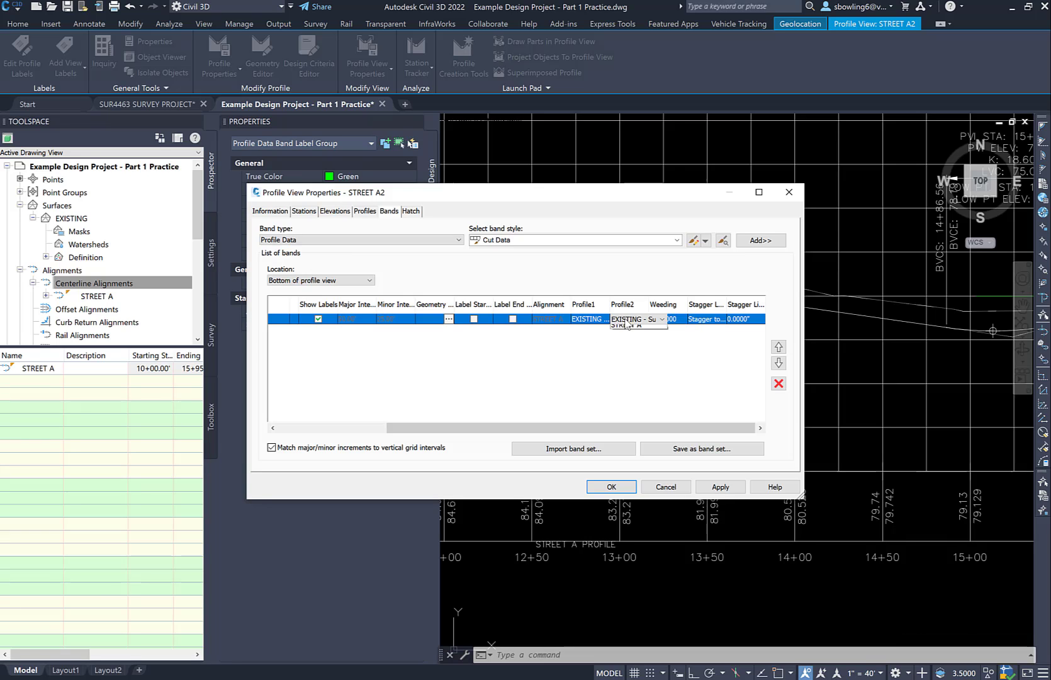
{"action": "left_click", "coordinate": [625, 346]}
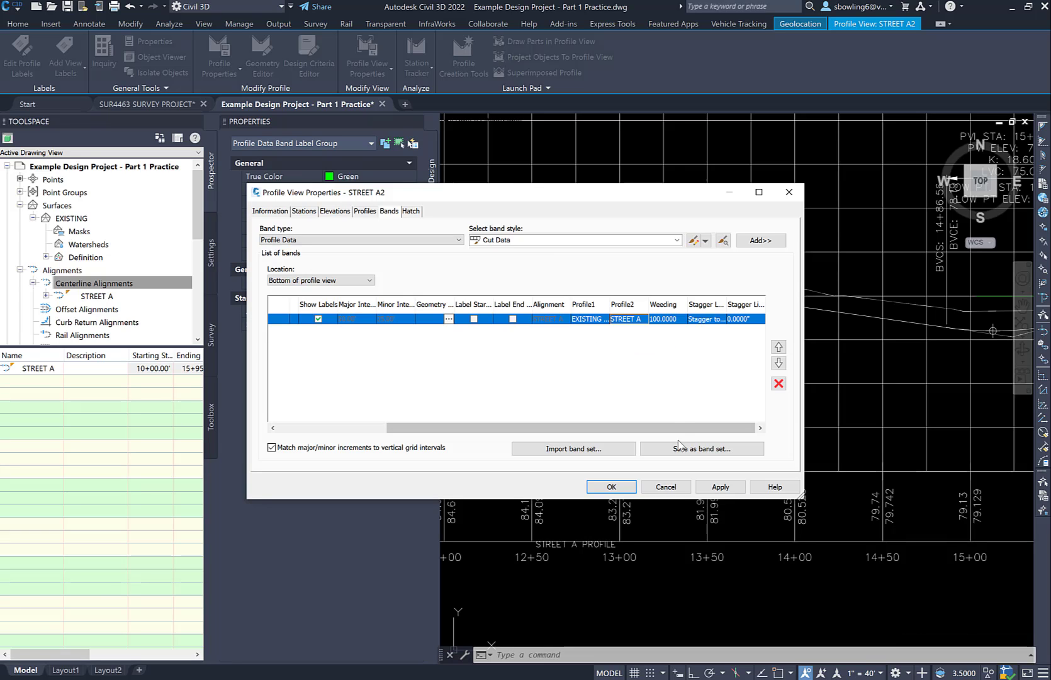
{"action": "left_click", "coordinate": [699, 493]}
{"action": "left_click", "coordinate": [614, 488]}
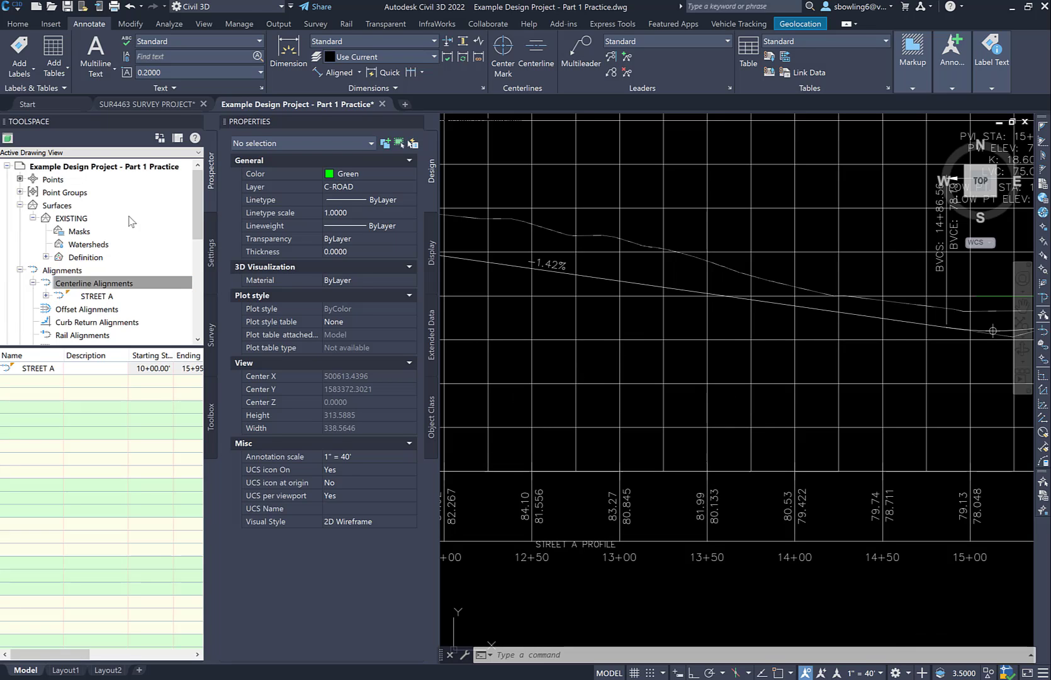
Close the Toolspace and display it again
{"action": "left_click", "coordinate": [197, 121]}
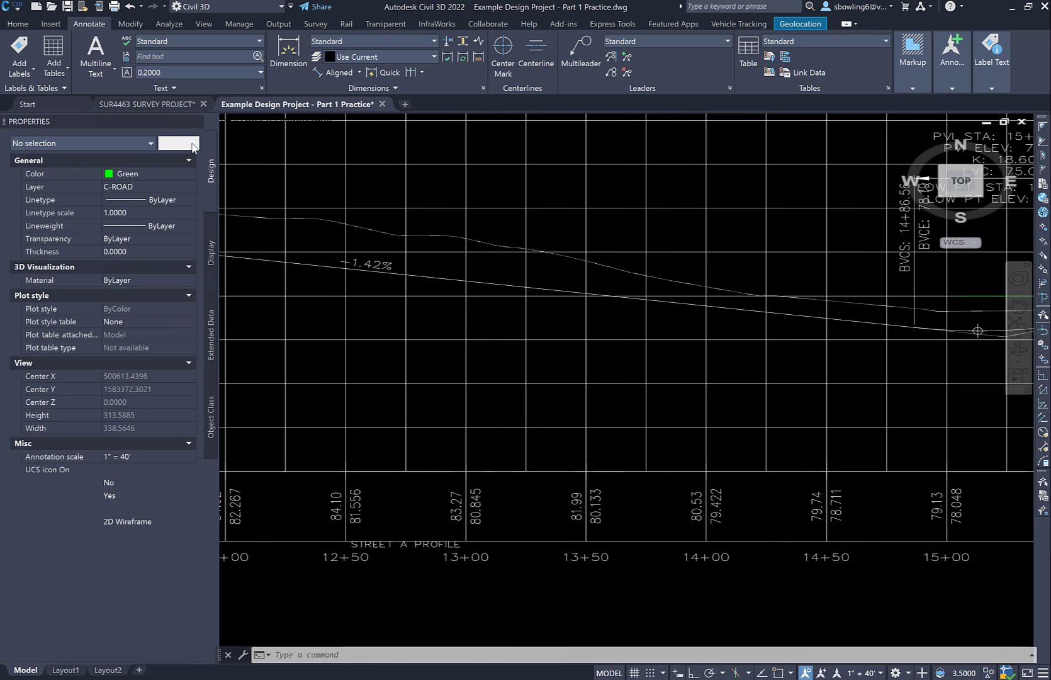
{"action": "left_click", "coordinate": [19, 25]}
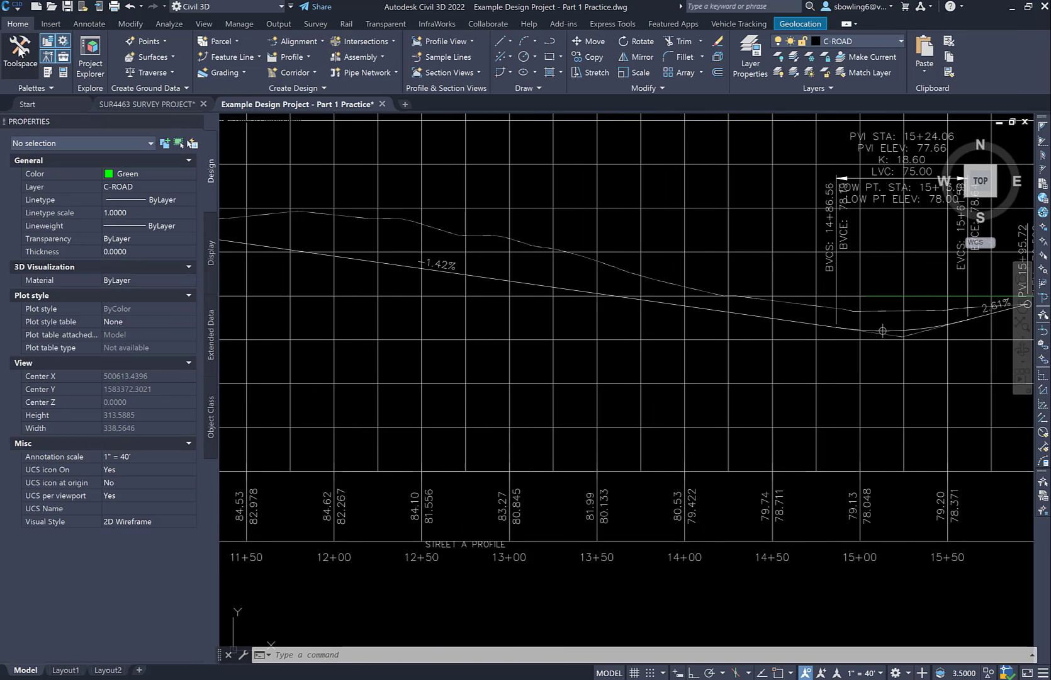
{"action": "left_click", "coordinate": [19, 50]}
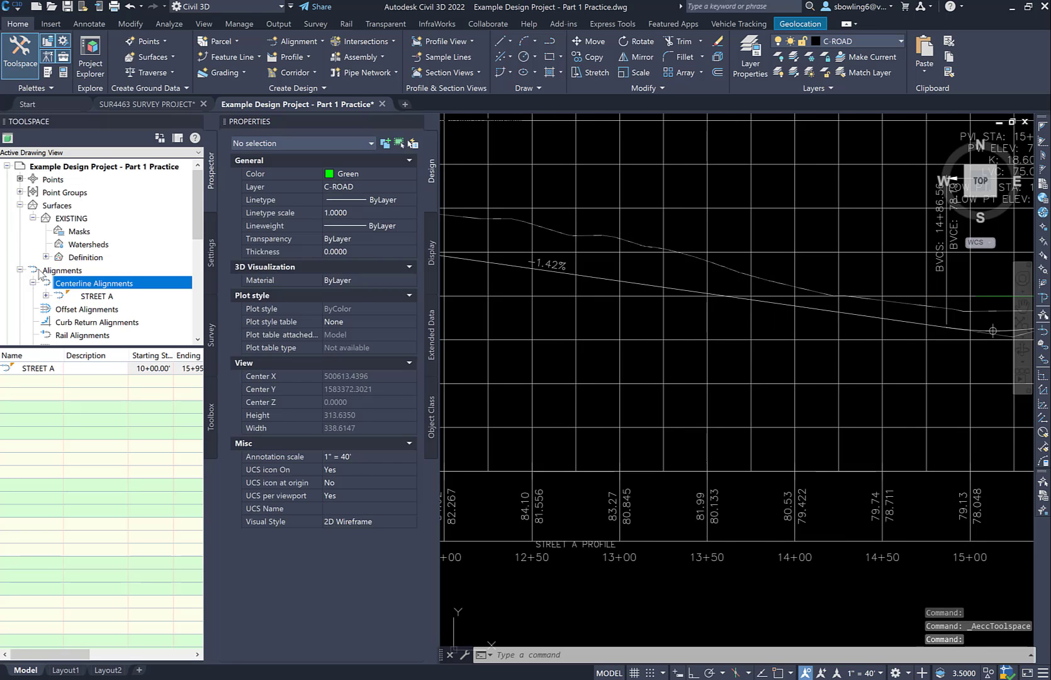
Collapse Surfaces in the Prospector tree and expand Alignments down to the Profiles of the STREET A centerline alignment
{"action": "left_click", "coordinate": [20, 271]}
{"action": "left_click", "coordinate": [20, 205]}
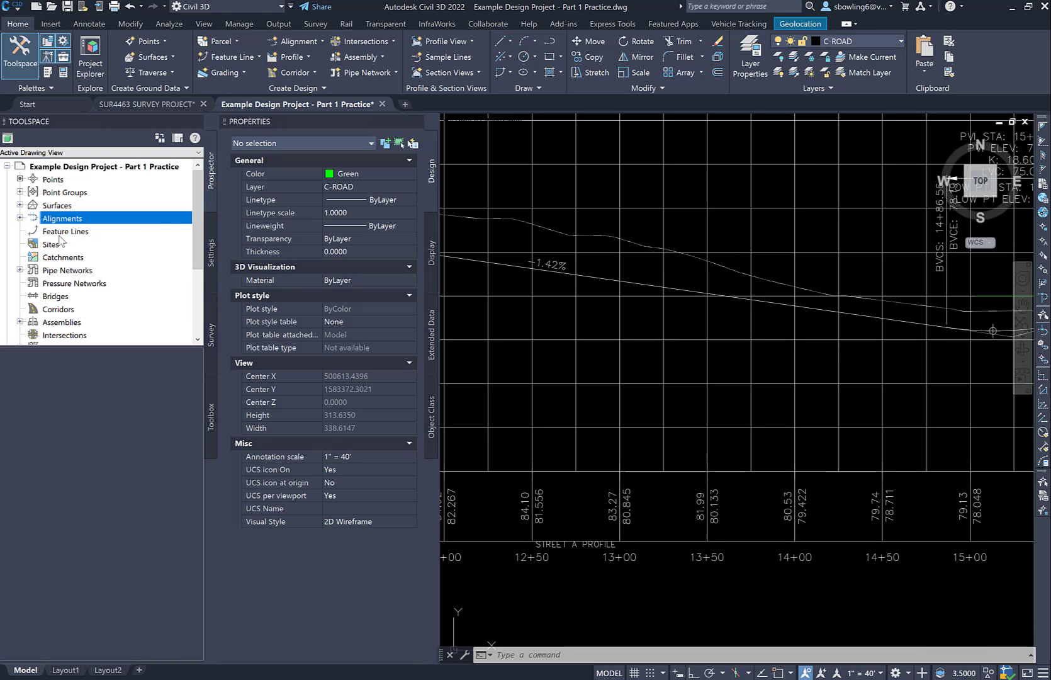
{"action": "left_click", "coordinate": [19, 218]}
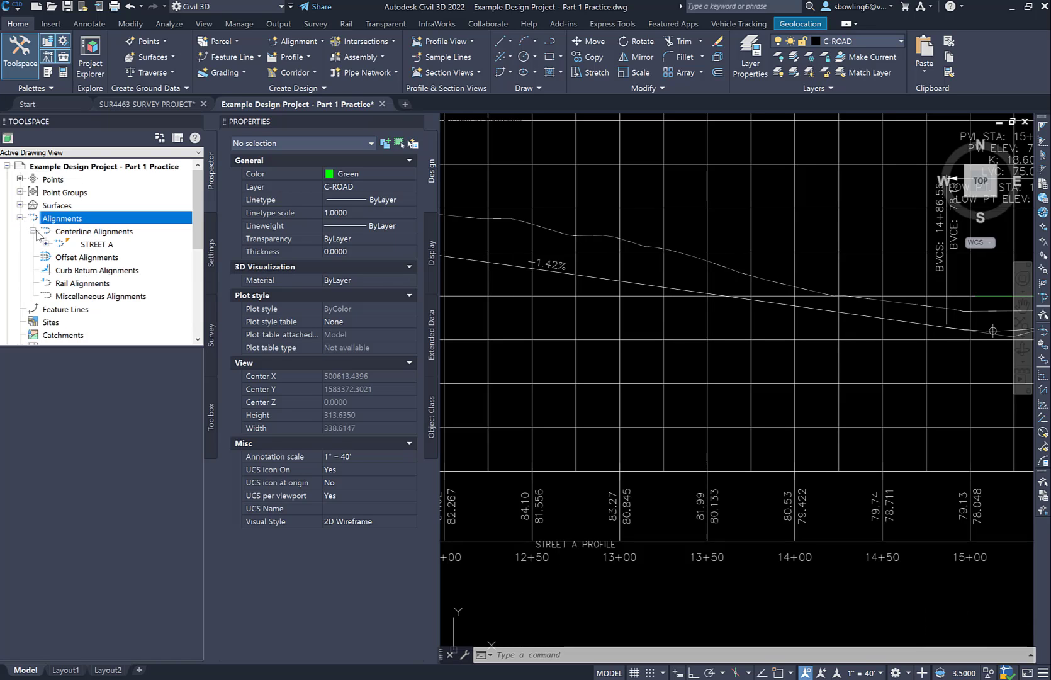
{"action": "left_click", "coordinate": [34, 231]}
{"action": "left_click", "coordinate": [34, 231]}
{"action": "left_click", "coordinate": [46, 245]}
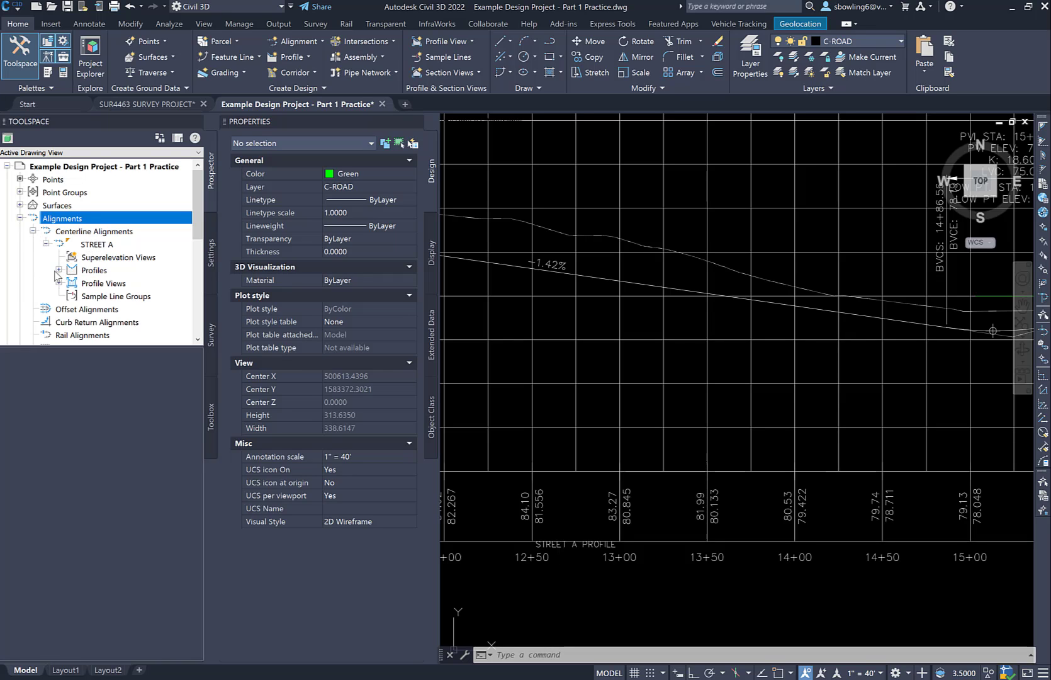
{"action": "left_click", "coordinate": [58, 270]}
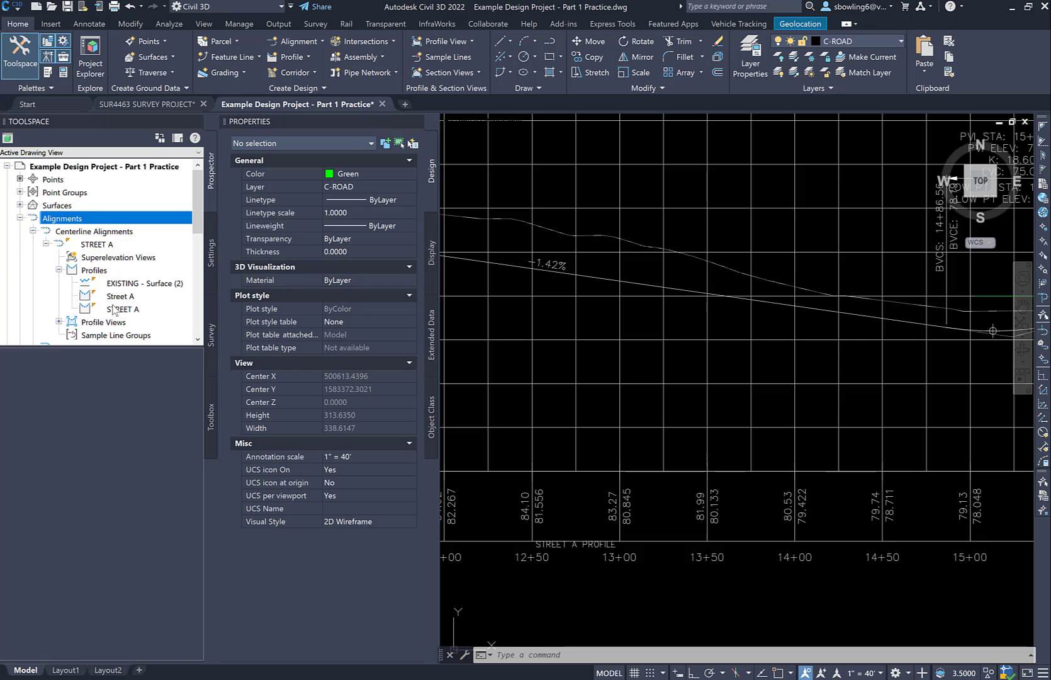
Delete the redundant Street A profile from the STREET A alignment, keeping the uppercase STREET A design profile
{"action": "left_click", "coordinate": [623, 280]}
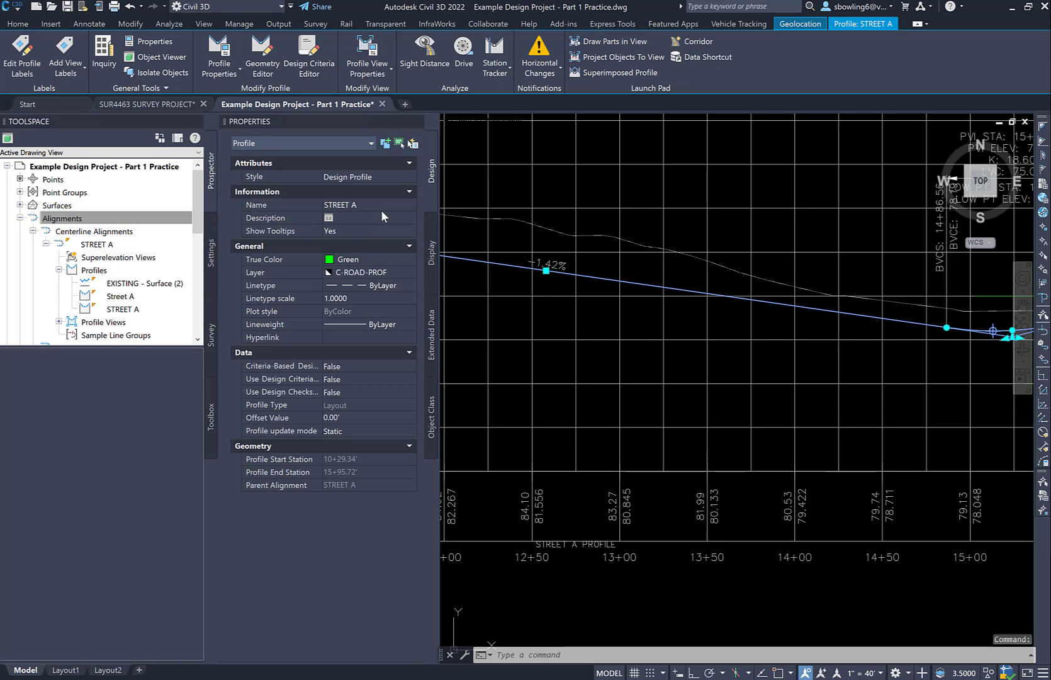
{"action": "left_click", "coordinate": [129, 296]}
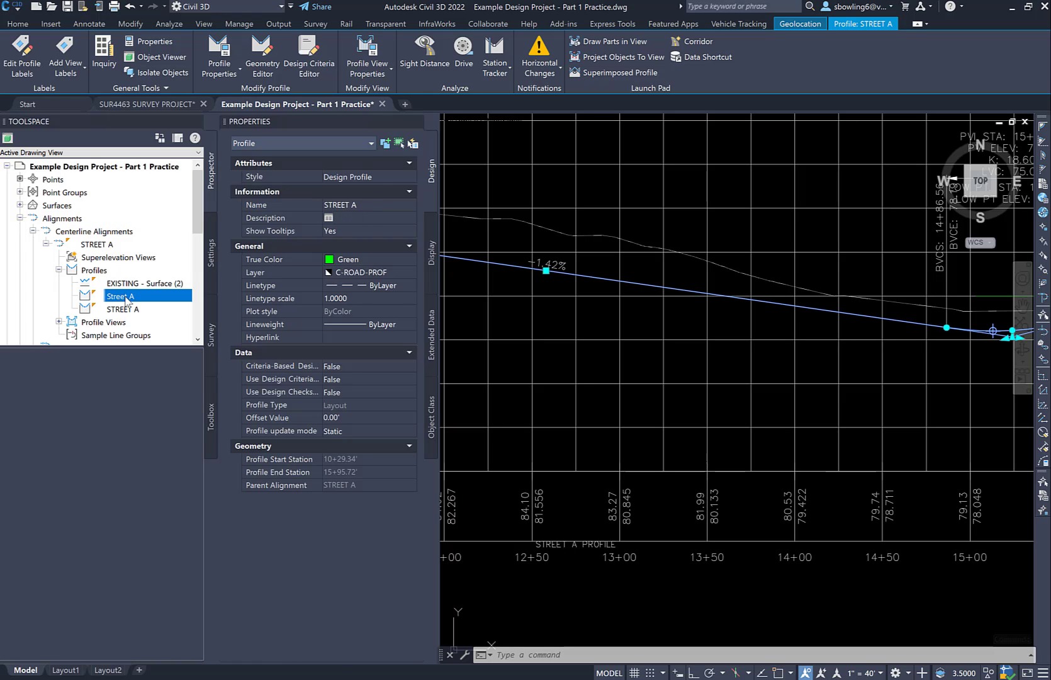
{"action": "right_click", "coordinate": [128, 299]}
{"action": "left_click", "coordinate": [159, 340]}
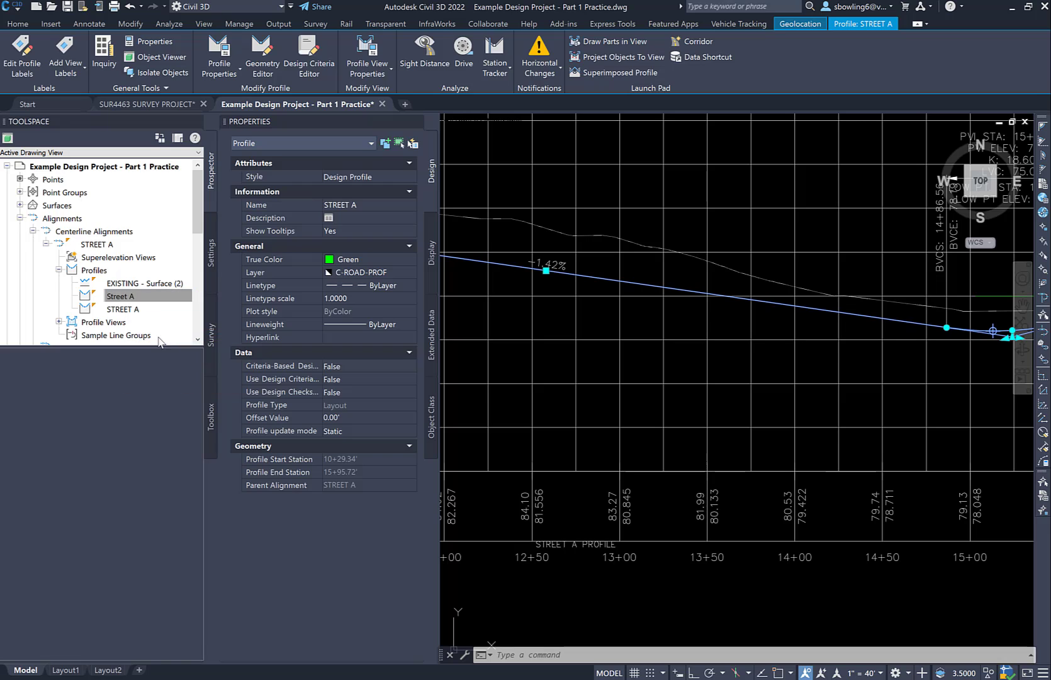
{"action": "left_click", "coordinate": [535, 371]}
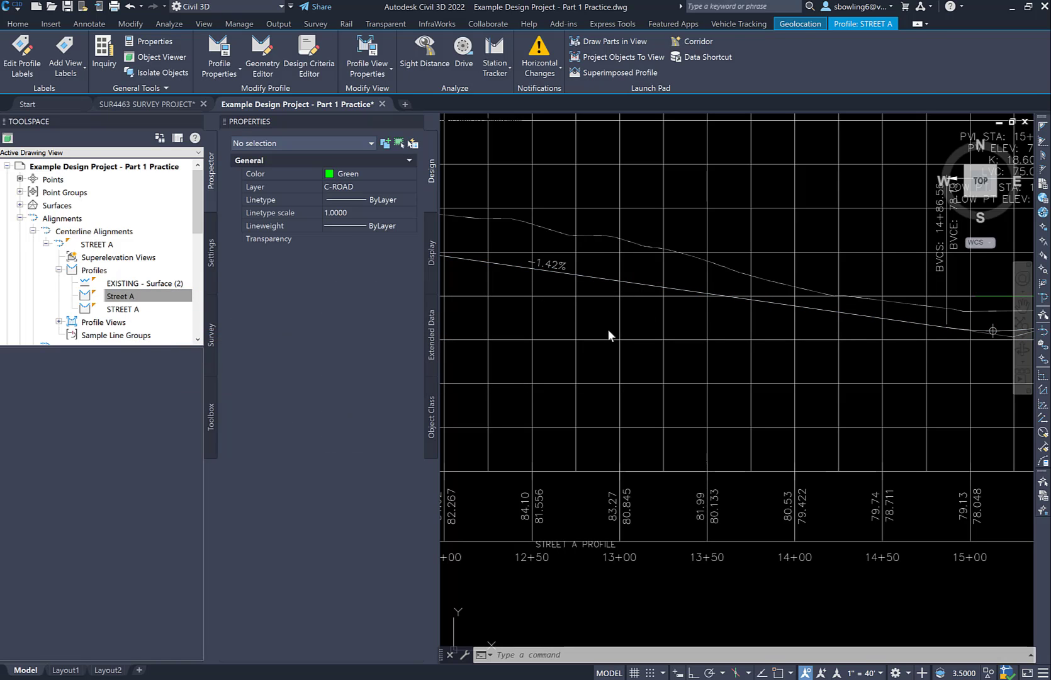
{"action": "left_click", "coordinate": [655, 283]}
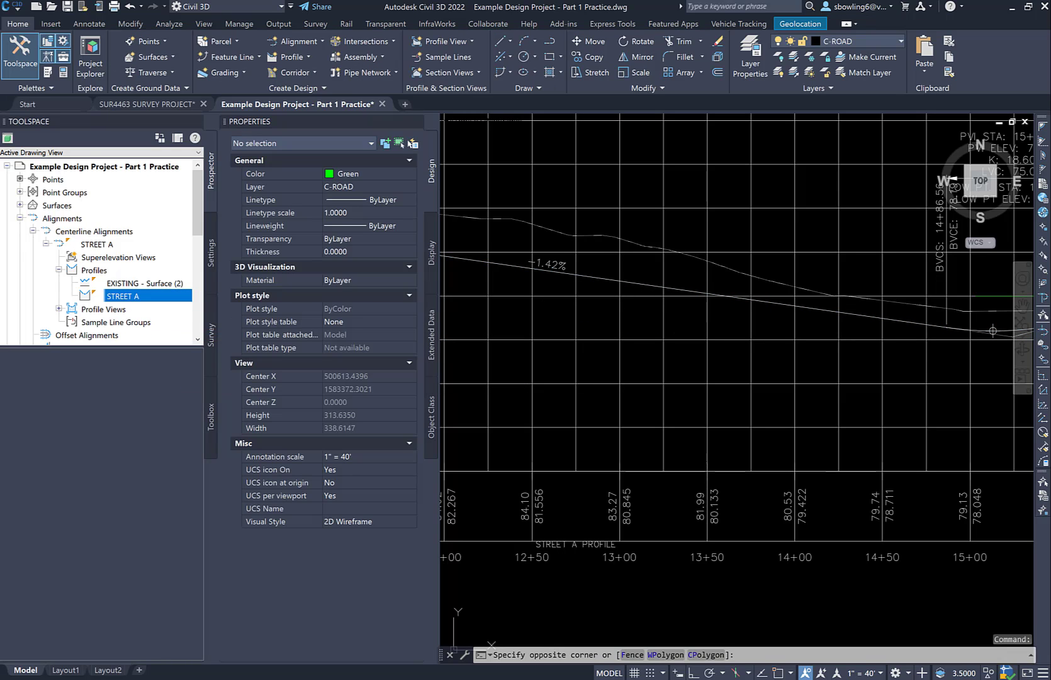
{"action": "scroll", "coordinate": [656, 282], "scroll_direction": "down", "scroll_amount": 4}
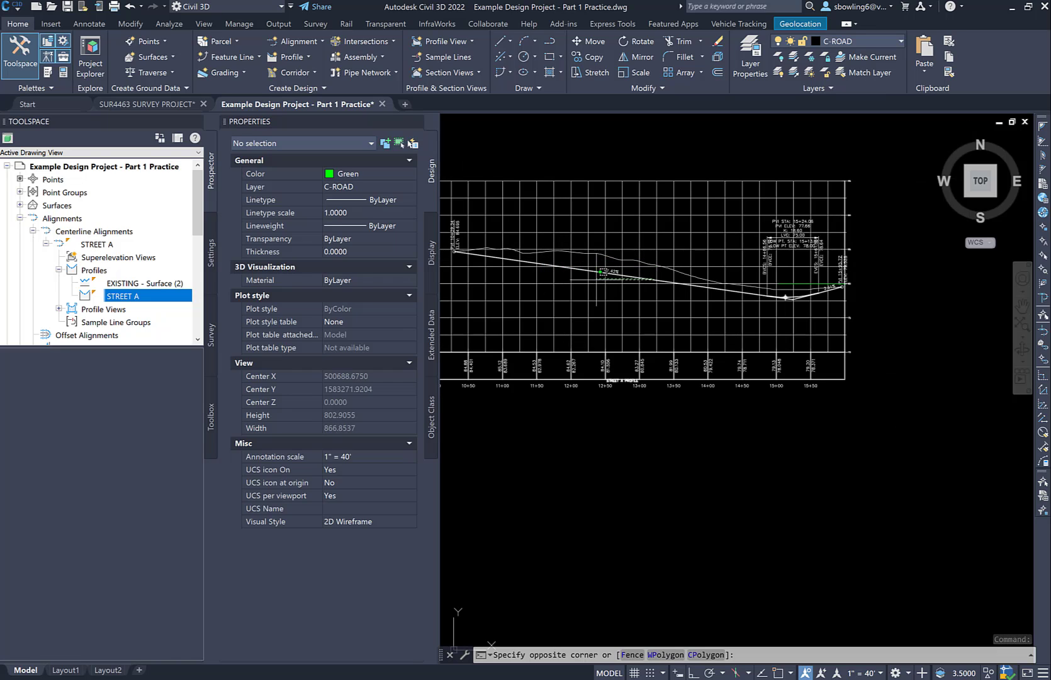
{"action": "key", "text": "Escape"}
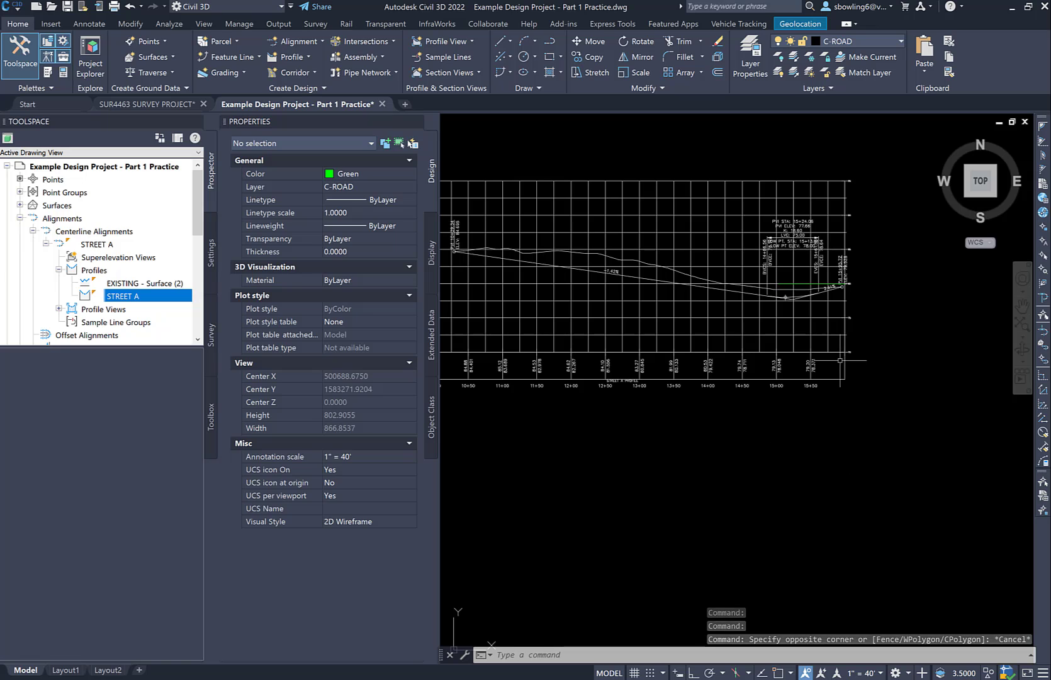
{"action": "scroll", "coordinate": [685, 325], "scroll_direction": "up", "scroll_amount": 4}
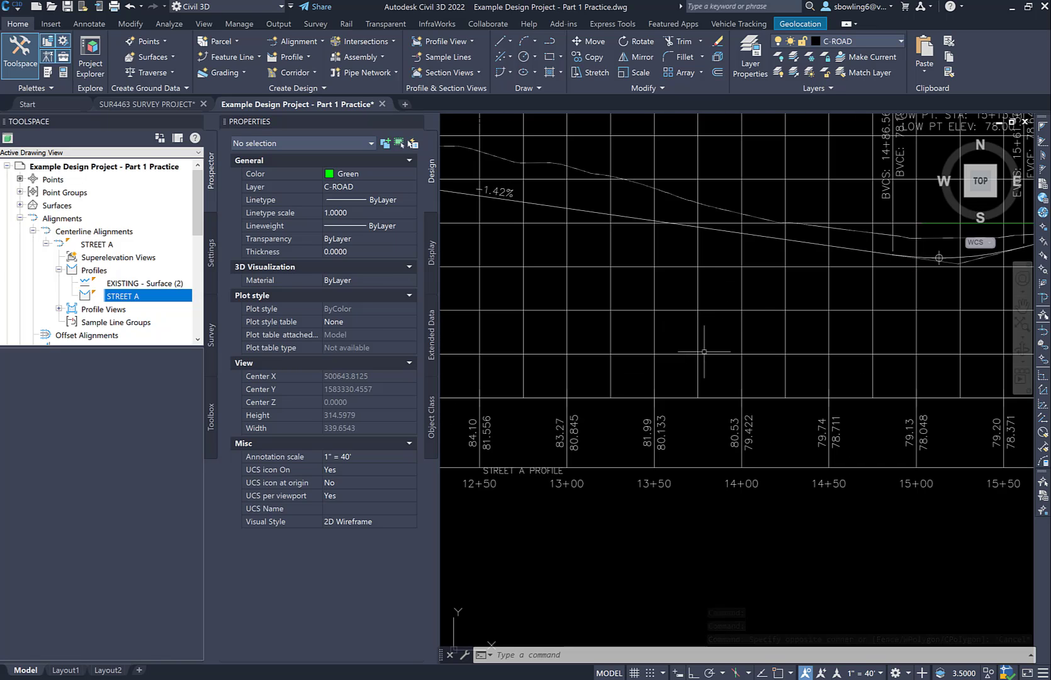
{"action": "scroll", "coordinate": [760, 401], "scroll_direction": "down", "scroll_amount": 4}
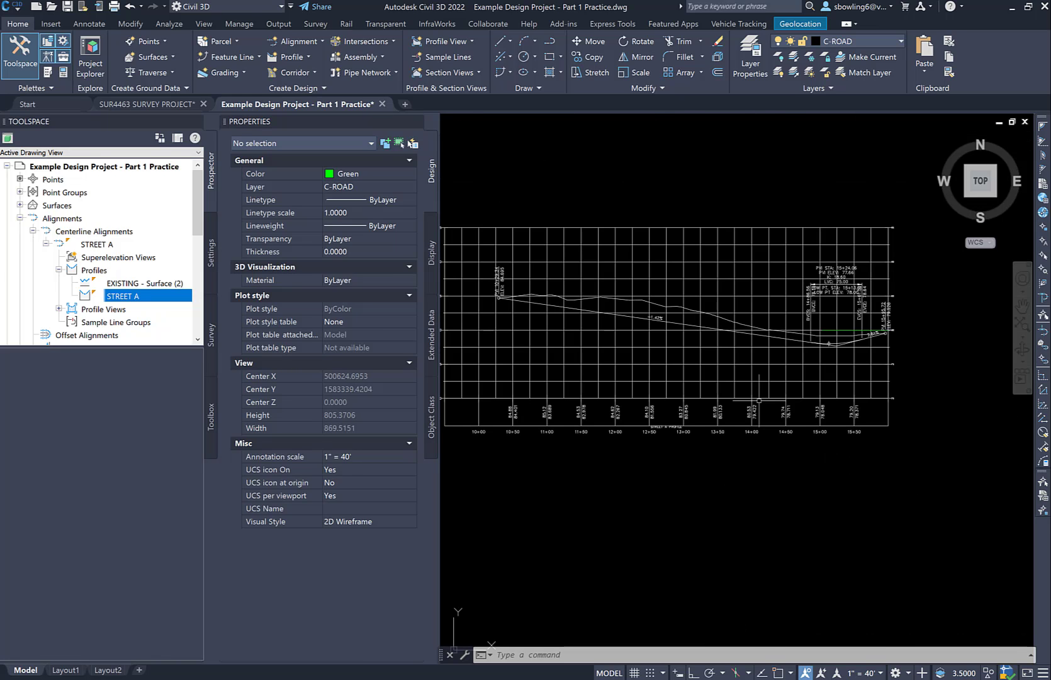